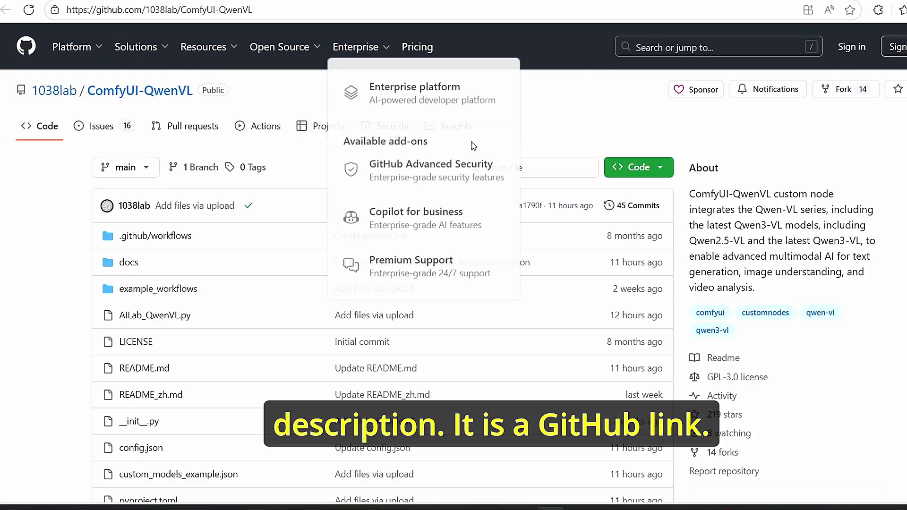
Copy the ComfyUI-QwenVL repository's HTTPS clone URL, and open a command prompt in ComfyUI's custom_nodes folder in File Explorer.
{"action": "left_click", "coordinate": [639, 167]}
{"action": "left_click", "coordinate": [655, 258]}
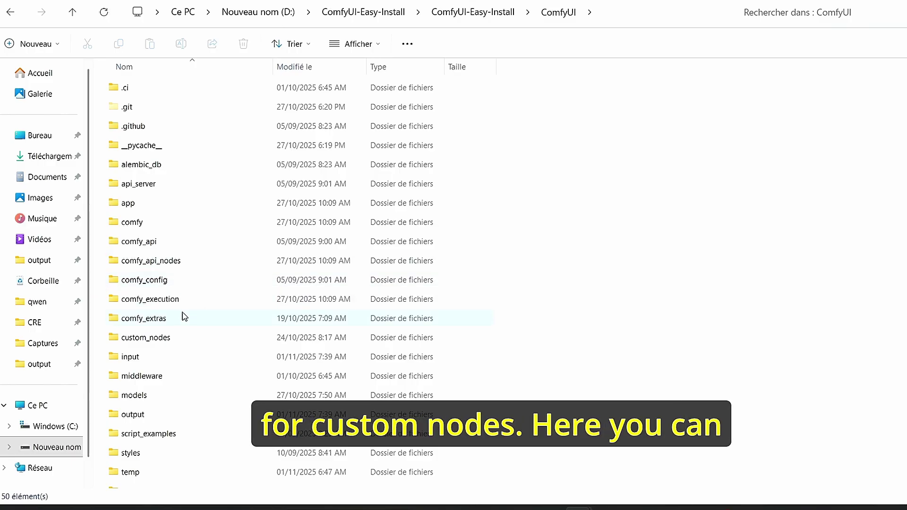
{"action": "double_click", "coordinate": [180, 337]}
{"action": "left_click", "coordinate": [709, 20]}
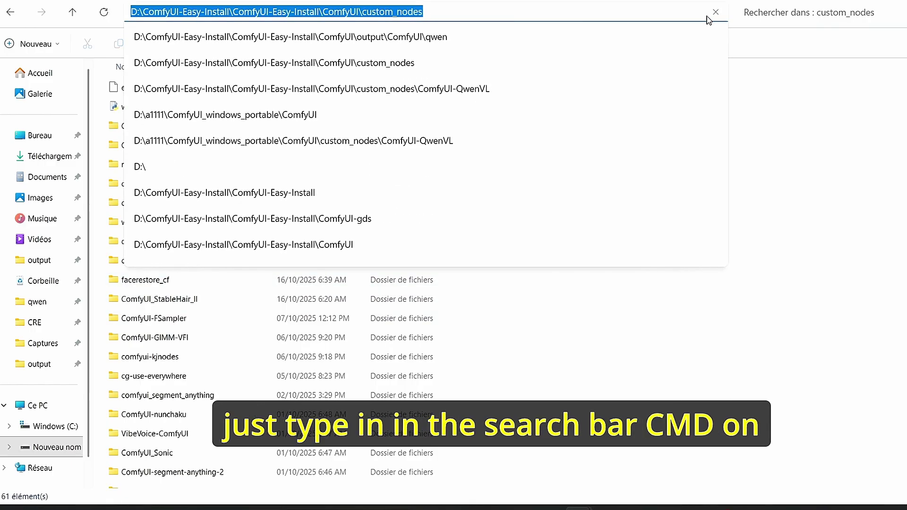
{"action": "type", "text": "cmd"}
{"action": "key", "text": "Return"}
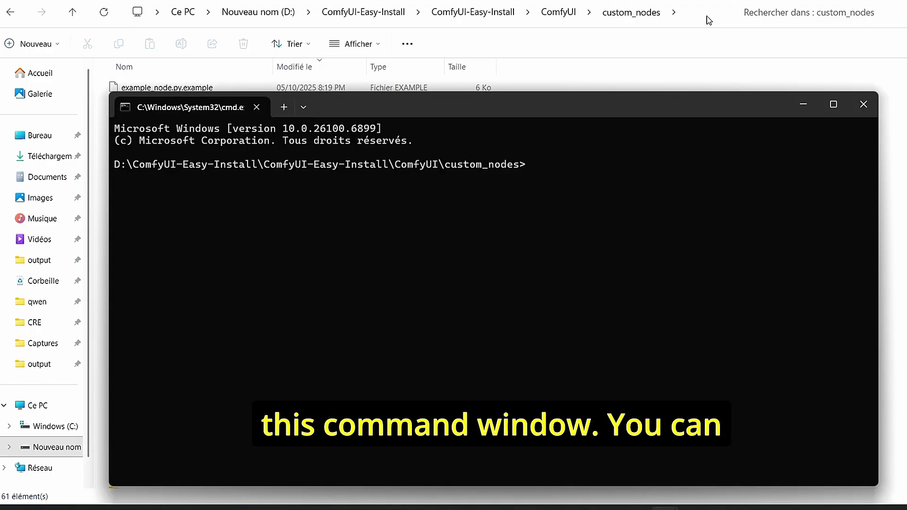
{"action": "type", "text": "git clone"}
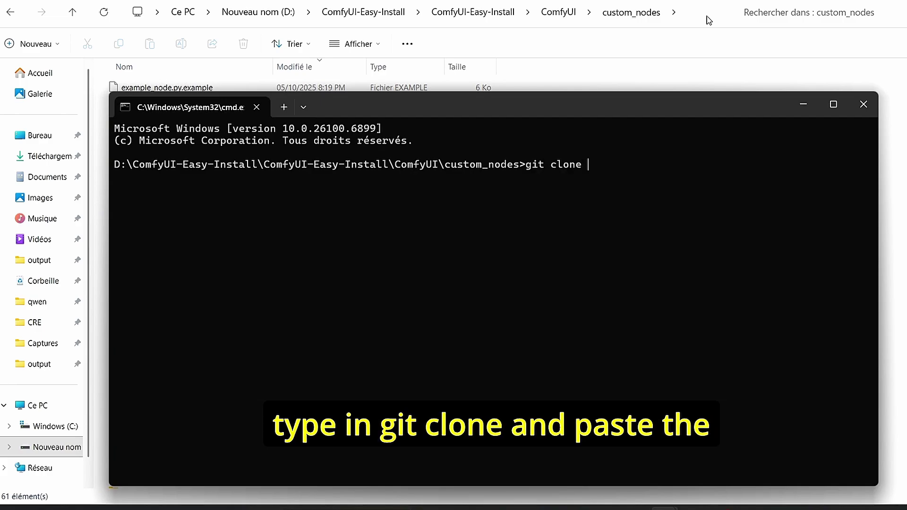
{"action": "key", "text": "ctrl+v"}
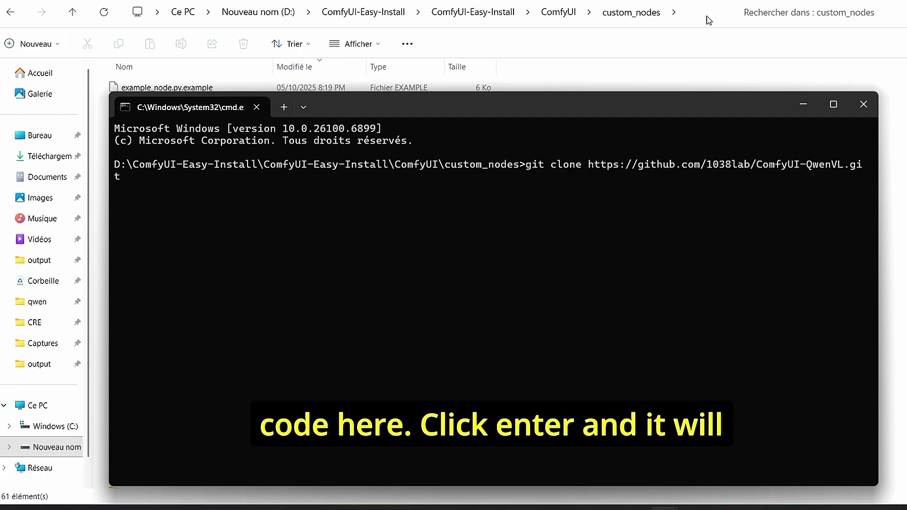
{"action": "left_click", "coordinate": [873, 106]}
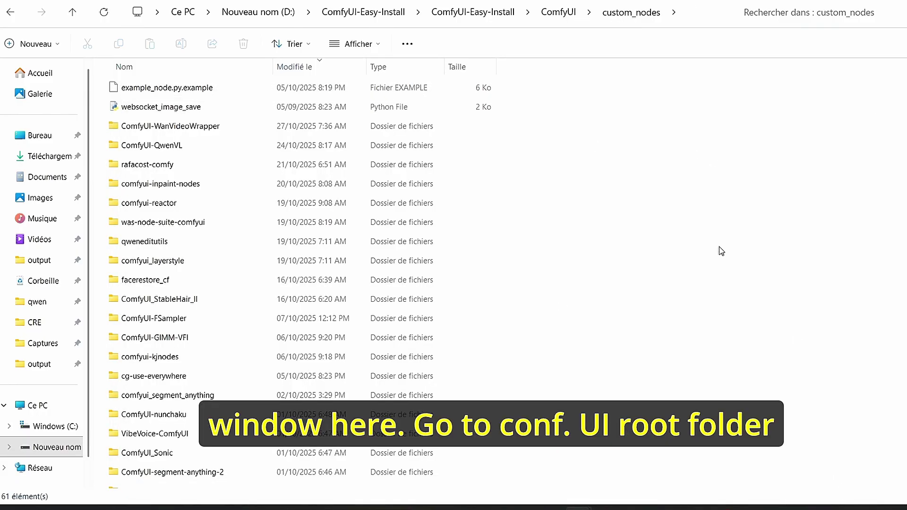
Go to the update folder of the inner ComfyUI-Easy-Install directory and select the update_comfyui_and_python_dependencies file.
{"action": "left_click", "coordinate": [568, 14]}
{"action": "key", "text": "alt+Up"}
{"action": "double_click", "coordinate": [188, 149]}
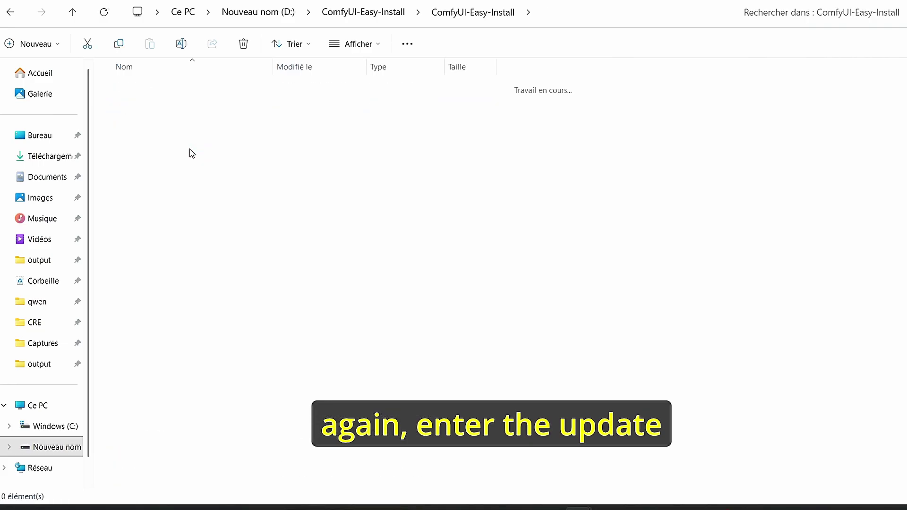
{"action": "left_click", "coordinate": [192, 151]}
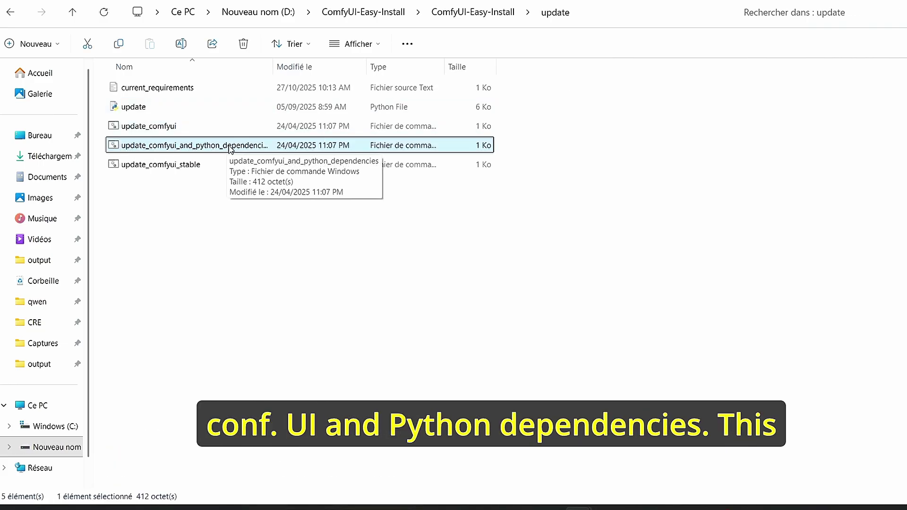
{"action": "left_click", "coordinate": [738, 231]}
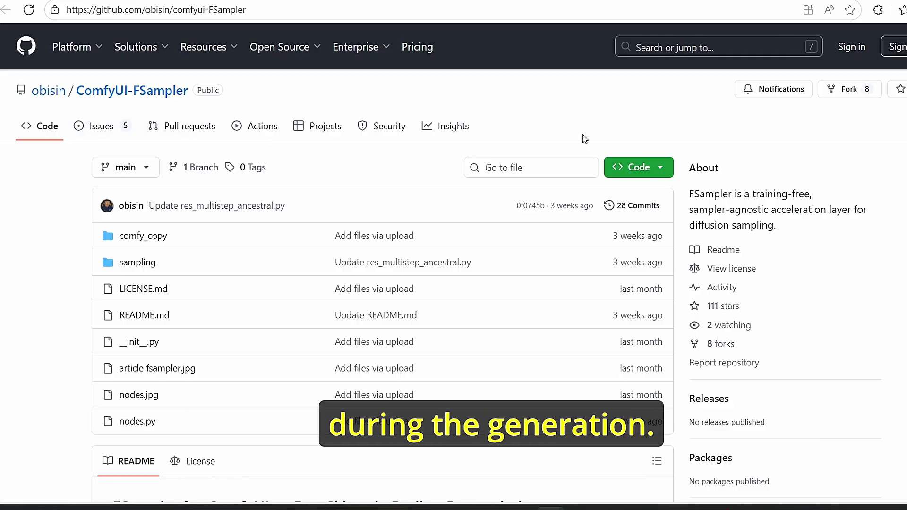
Copy the ComfyUI-FSampler repository's HTTPS clone URL, and open a command prompt in the custom_nodes folder in File Explorer.
{"action": "left_click", "coordinate": [661, 169]}
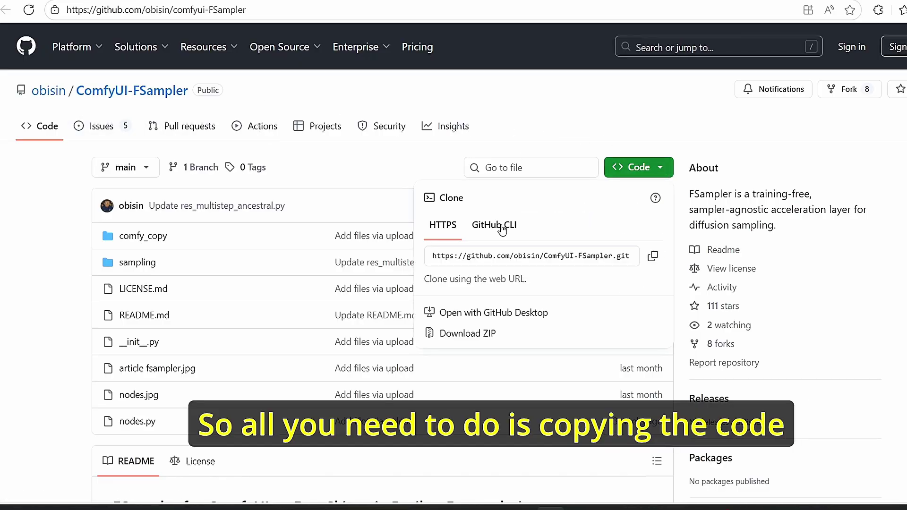
{"action": "left_click", "coordinate": [653, 259]}
{"action": "mouse_move", "coordinate": [580, 507]}
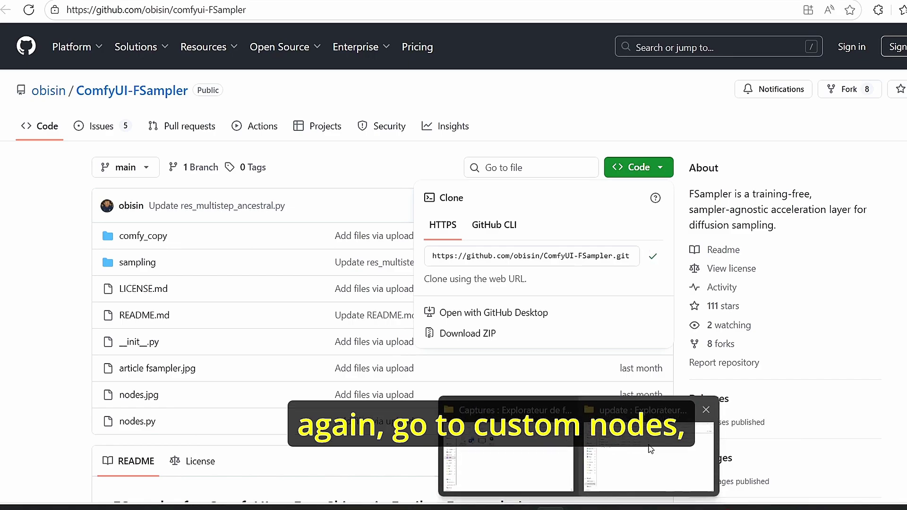
{"action": "left_click", "coordinate": [659, 438]}
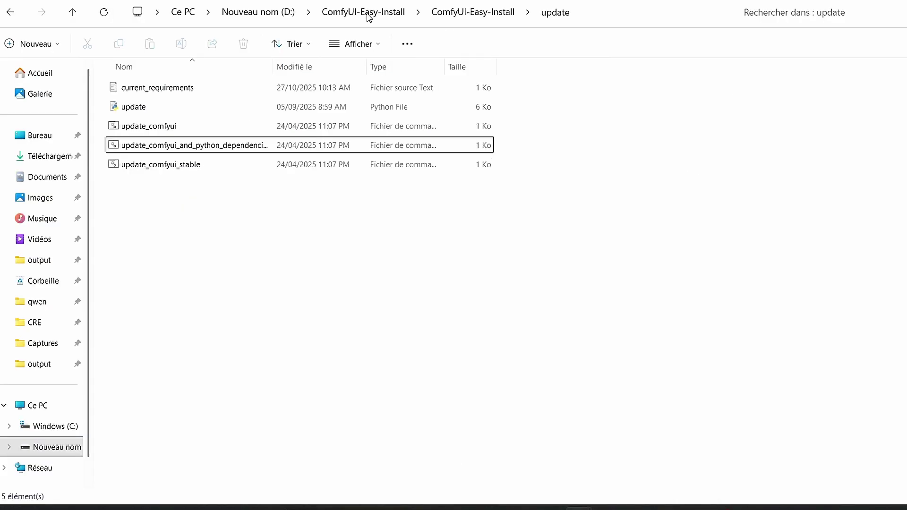
{"action": "type", "text": "cmd"}
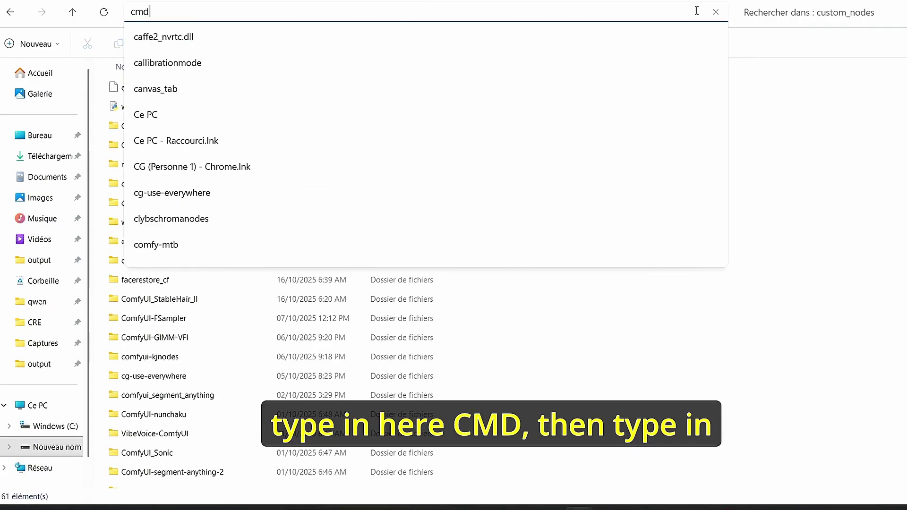
{"action": "key", "text": "Return"}
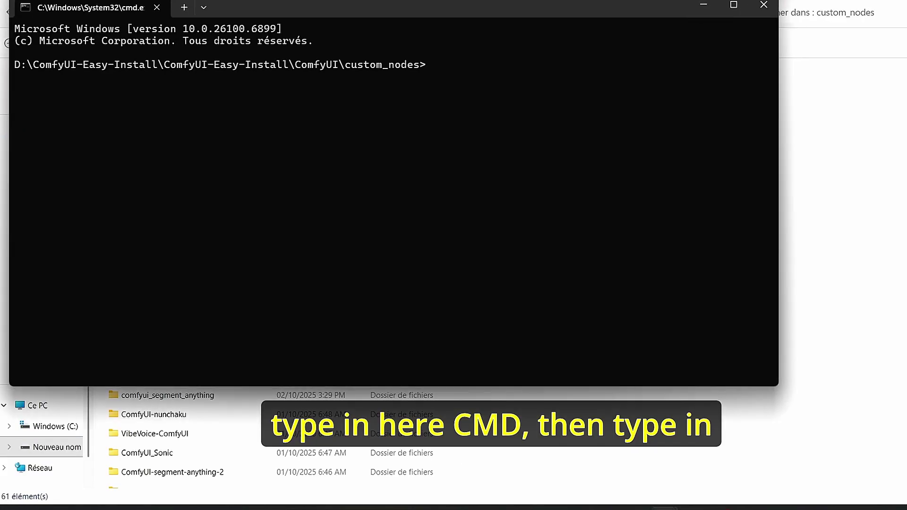
{"action": "type", "text": "git clone"}
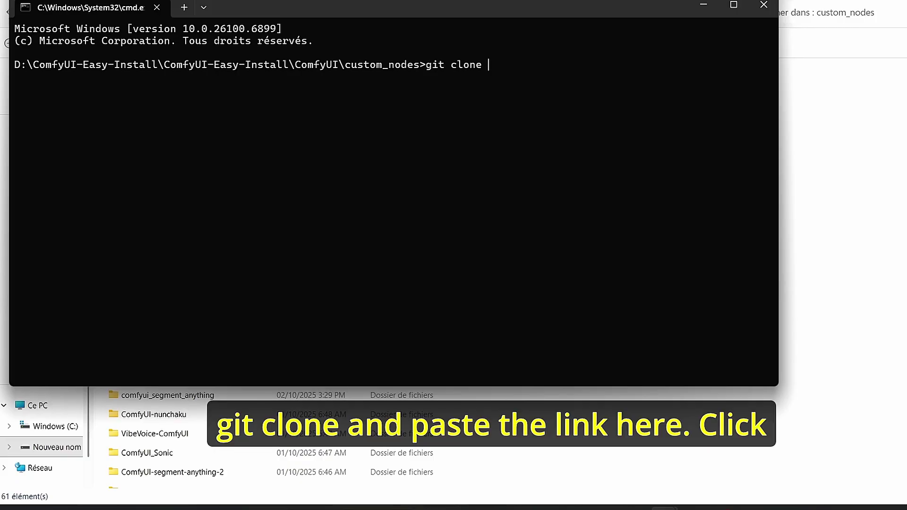
{"action": "key", "text": "ctrl+v"}
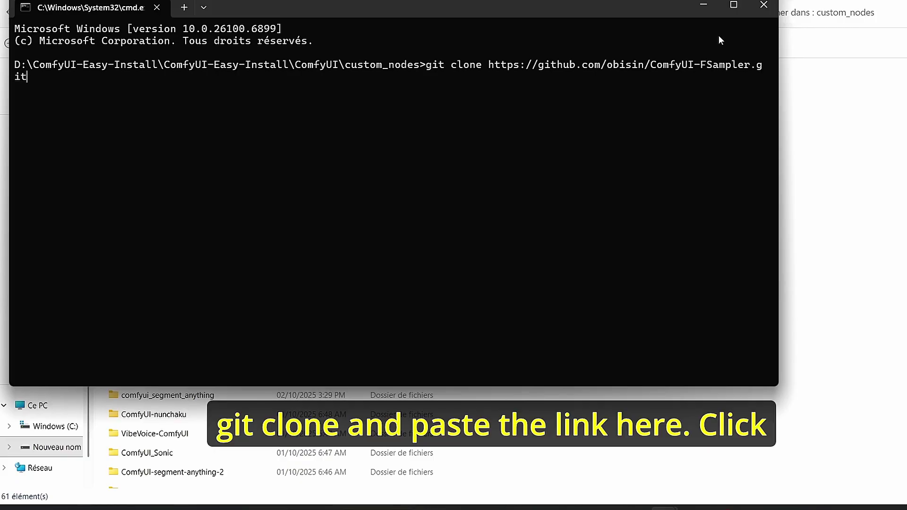
{"action": "left_click", "coordinate": [764, 6]}
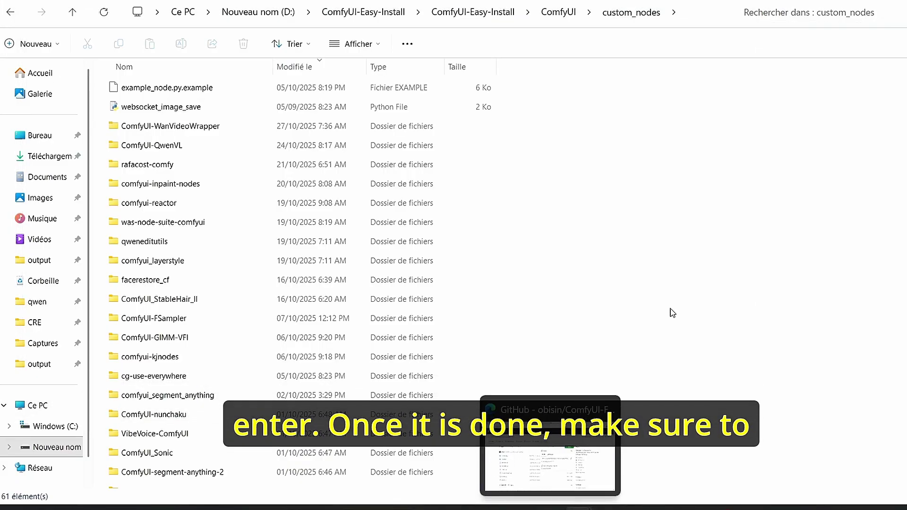
Switch to the browser and compare the sample images and generation times for the skip modes in the ComfyUI-FSampler README.
{"action": "left_click", "coordinate": [551, 507]}
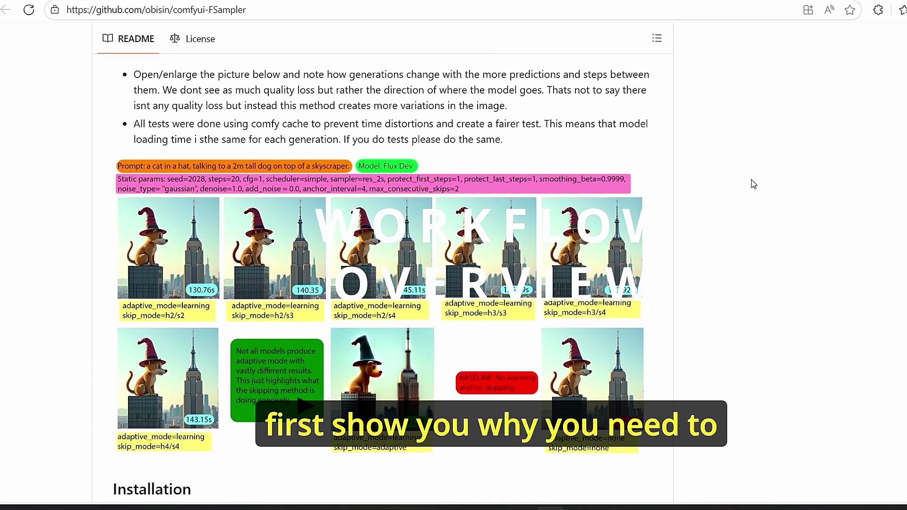
{"action": "scroll", "coordinate": [754, 184], "scroll_direction": "down", "scroll_amount": 1}
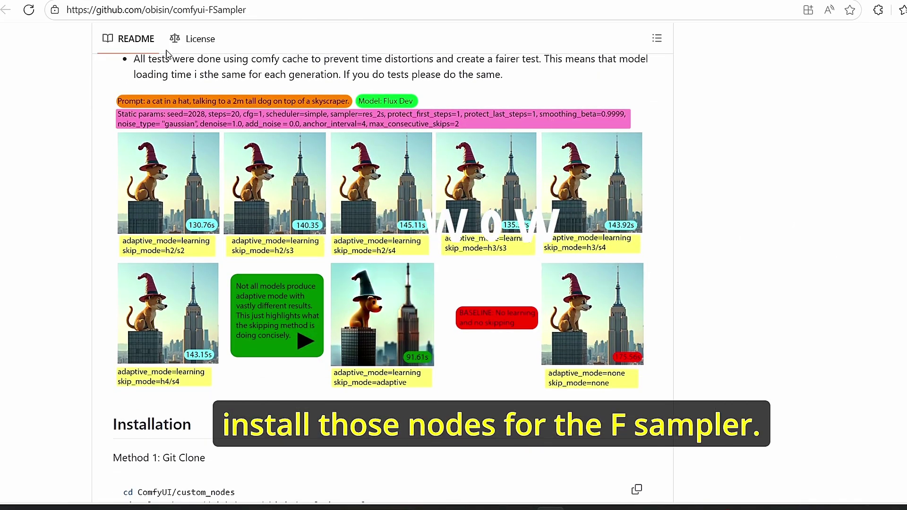
{"action": "scroll", "coordinate": [816, 391], "scroll_direction": "up", "scroll_amount": 1}
{"action": "scroll", "coordinate": [816, 391], "scroll_direction": "down", "scroll_amount": 2}
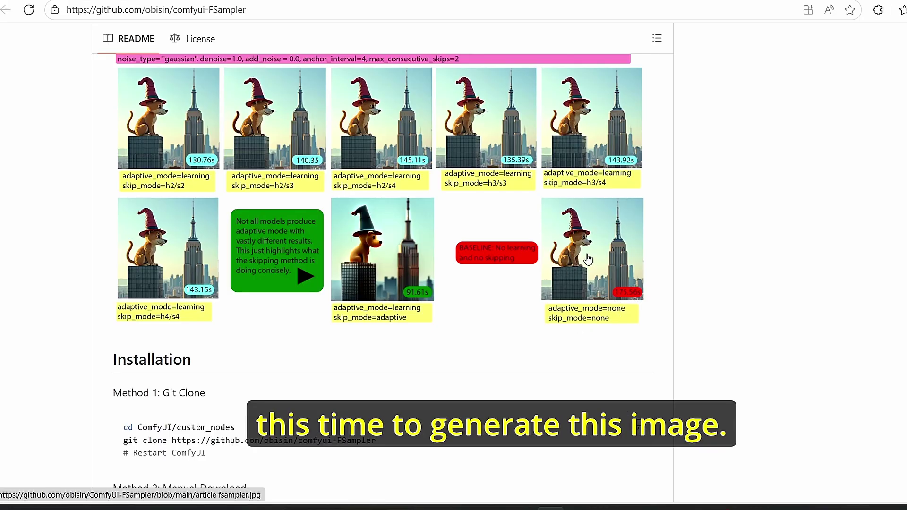
{"action": "scroll", "coordinate": [215, 263], "scroll_direction": "up", "scroll_amount": 1}
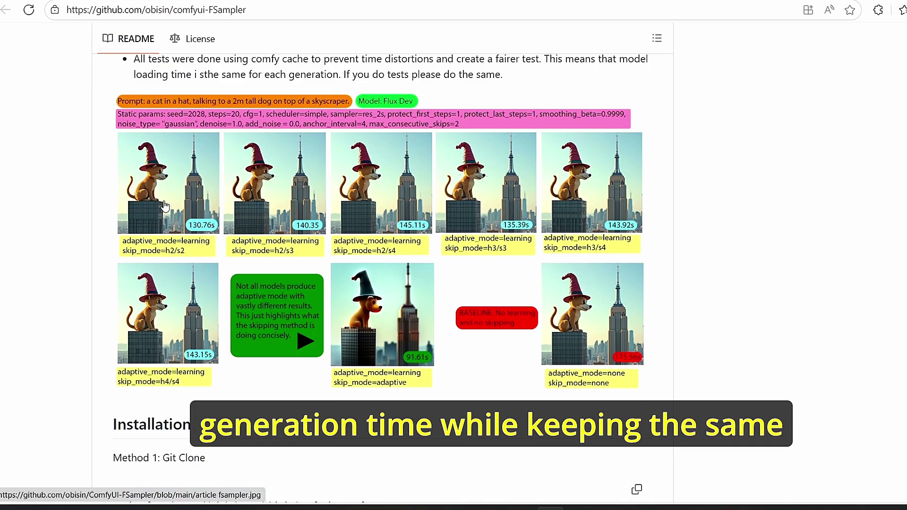
Review the ComfyUI-QwenVL README's introduction, example workflow image and News & Updates section.
{"action": "scroll", "coordinate": [148, 208], "scroll_direction": "down", "scroll_amount": 5}
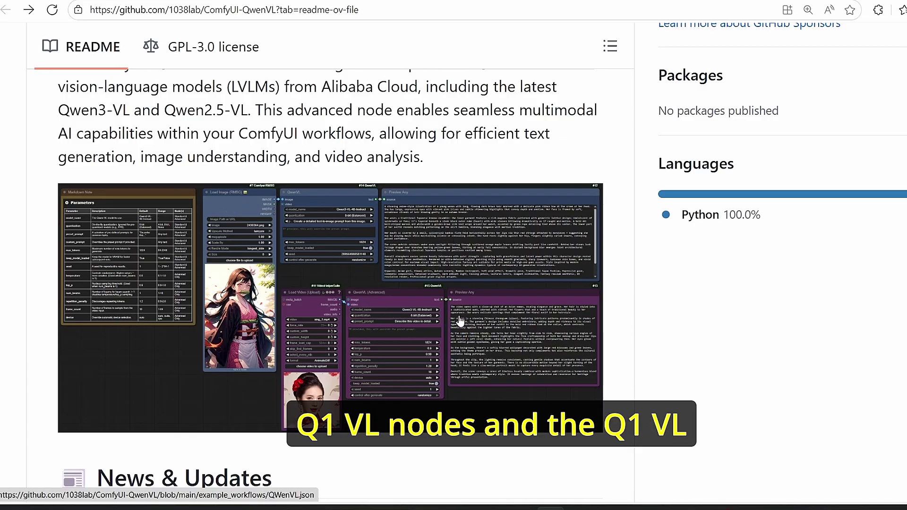
{"action": "scroll", "coordinate": [459, 321], "scroll_direction": "down", "scroll_amount": 1}
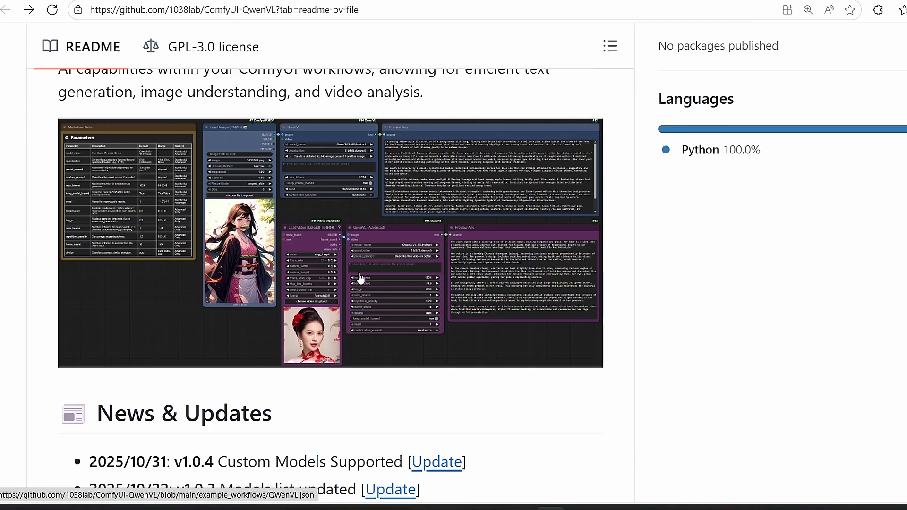
{"action": "scroll", "coordinate": [341, 289], "scroll_direction": "down", "scroll_amount": 2}
{"action": "scroll", "coordinate": [379, 230], "scroll_direction": "up", "scroll_amount": 2, "text": "ctrl"}
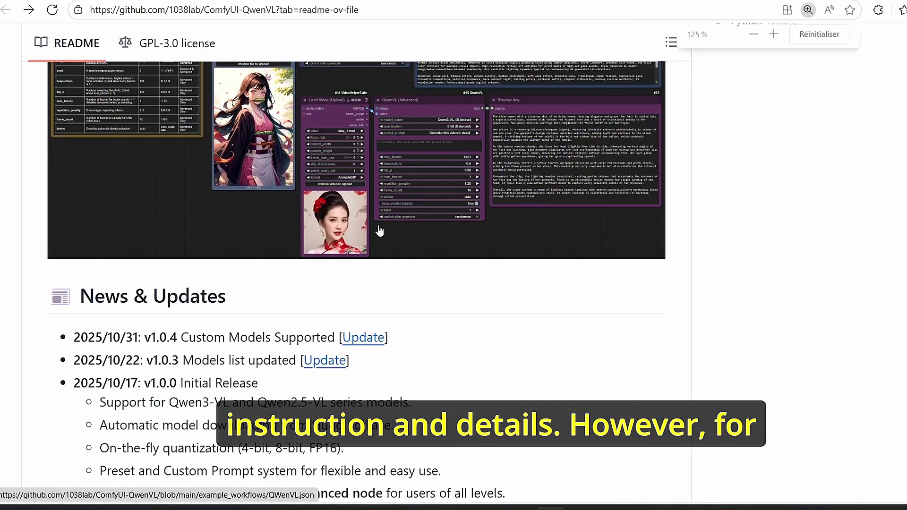
{"action": "scroll", "coordinate": [380, 230], "scroll_direction": "down", "scroll_amount": 2, "text": "ctrl"}
{"action": "scroll", "coordinate": [694, 245], "scroll_direction": "up", "scroll_amount": 4}
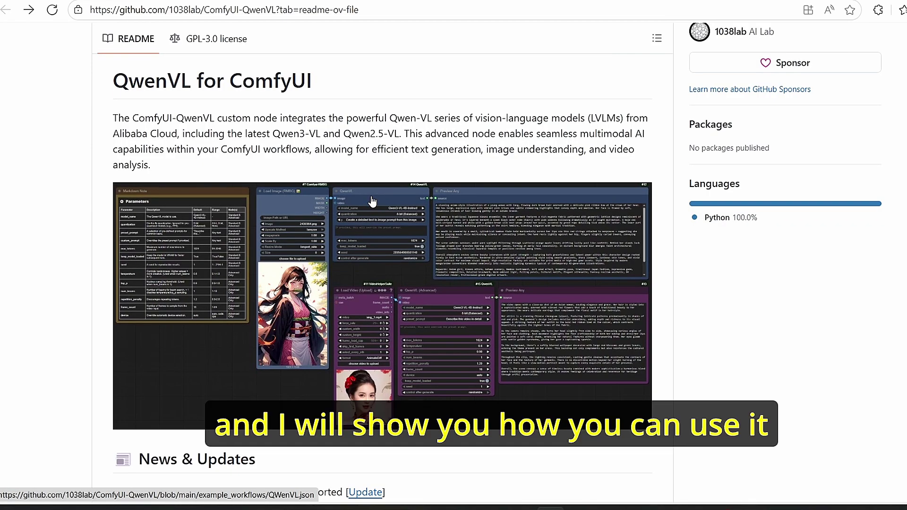
{"action": "scroll", "coordinate": [333, 182], "scroll_direction": "down", "scroll_amount": 10}
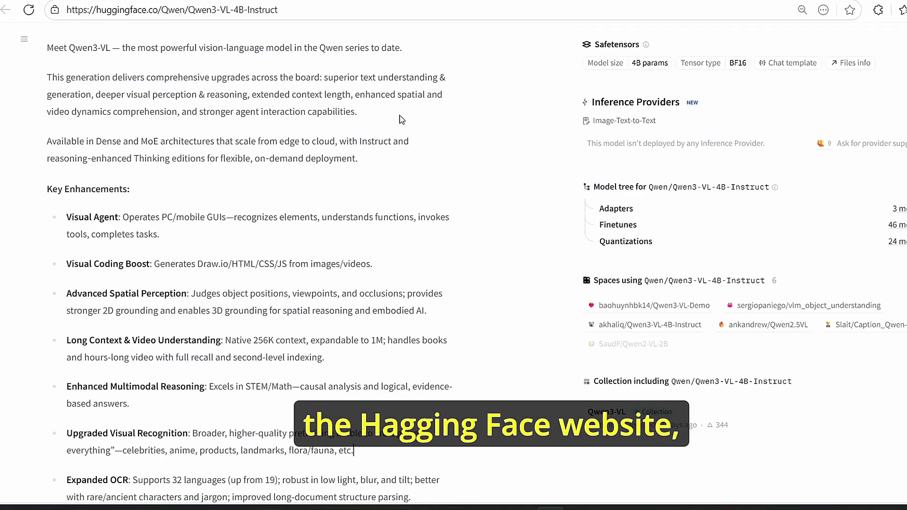
Read the Key Enhancements list on the Hugging Face page of Qwen3-VL-4B-Instruct.
{"action": "left_click", "coordinate": [199, 192]}
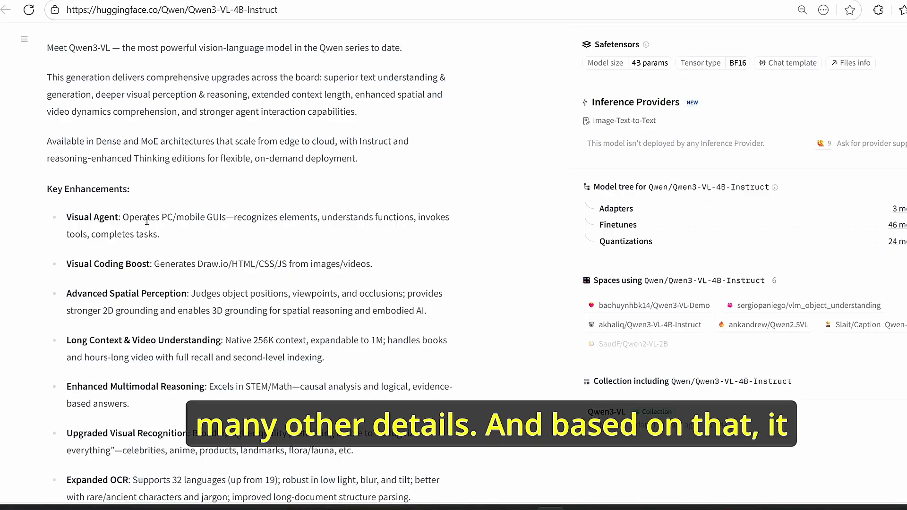
{"action": "scroll", "coordinate": [147, 221], "scroll_direction": "down", "scroll_amount": 2}
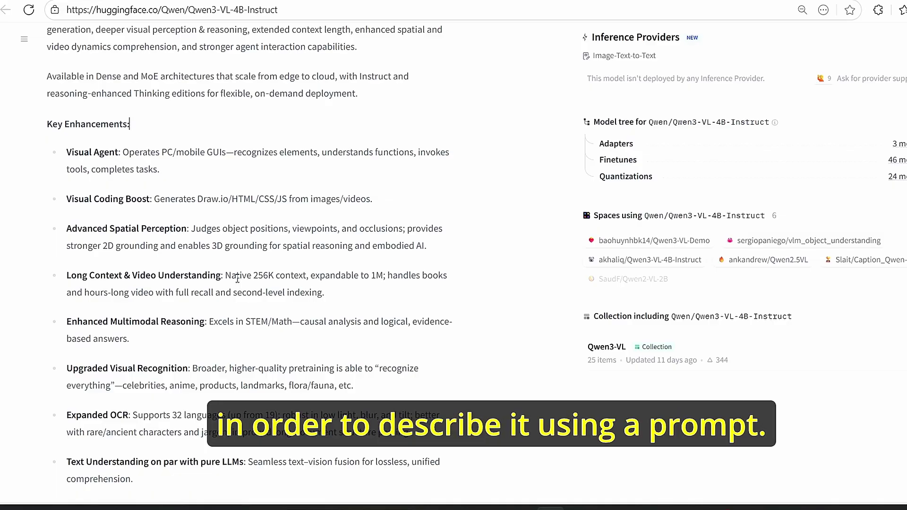
{"action": "scroll", "coordinate": [237, 279], "scroll_direction": "down", "scroll_amount": 3}
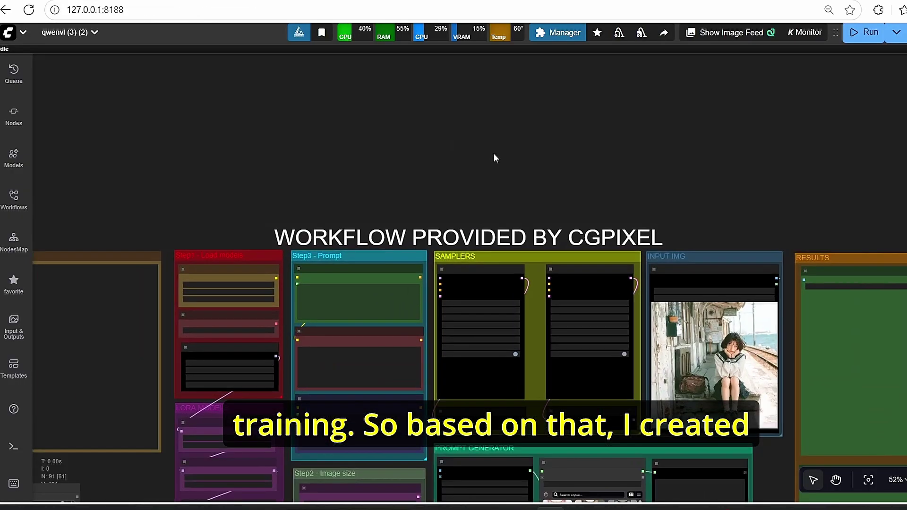
Examine the qwenvl workflow in ComfyUI, focusing on the CLIP, VAE and Nunchaku Qwen-Image DiT loaders in the Step1 - Load models group.
{"action": "scroll", "coordinate": [495, 156], "scroll_direction": "down", "scroll_amount": 3}
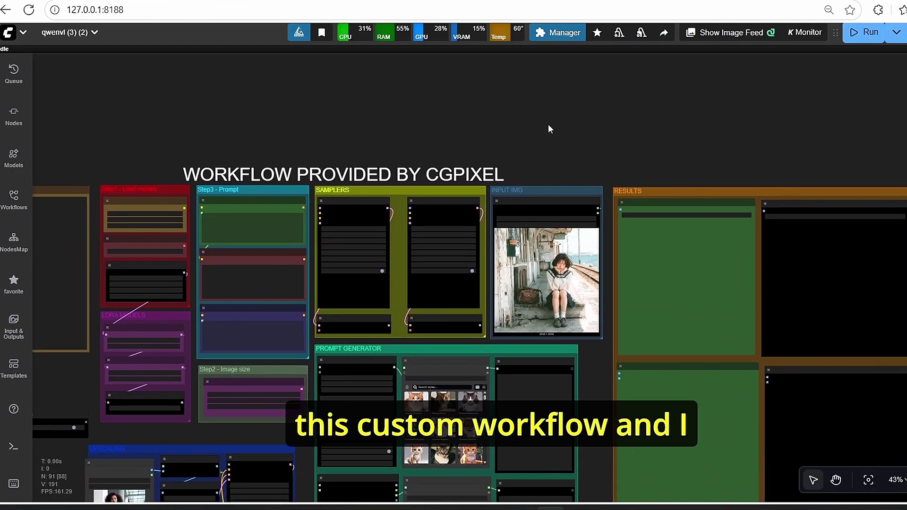
{"action": "scroll", "coordinate": [253, 397], "scroll_direction": "up", "scroll_amount": 4}
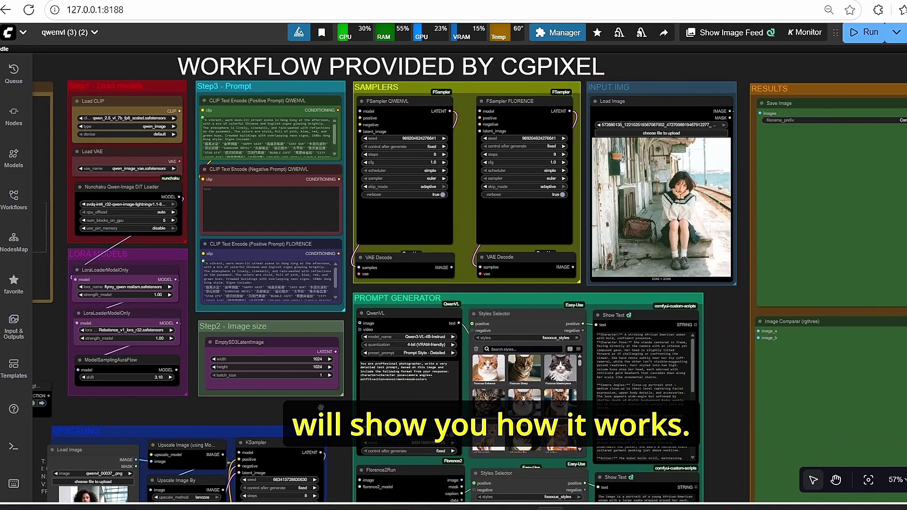
{"action": "scroll", "coordinate": [222, 175], "scroll_direction": "up", "scroll_amount": 3}
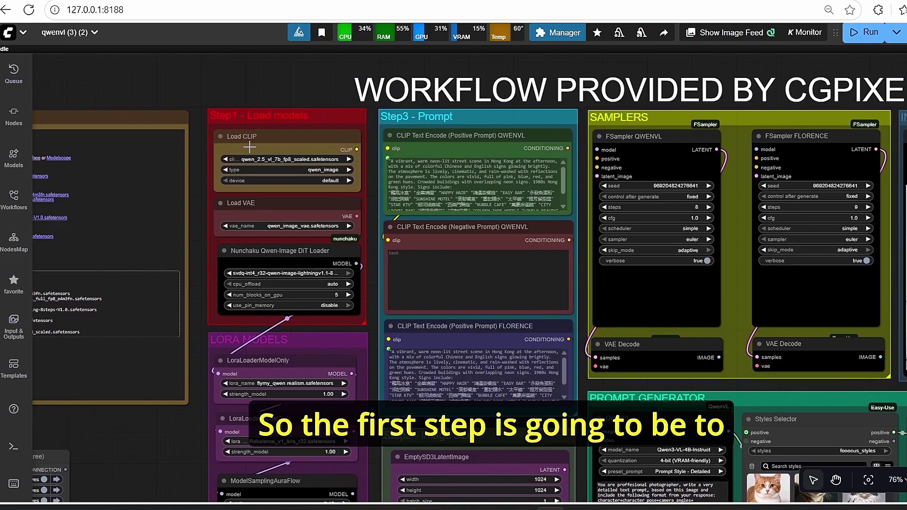
{"action": "scroll", "coordinate": [248, 200], "scroll_direction": "up", "scroll_amount": 4}
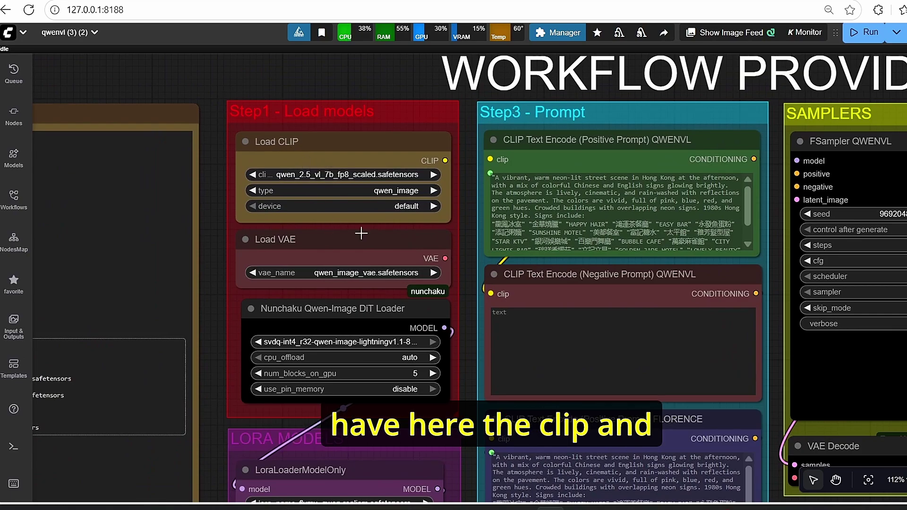
{"action": "left_click_drag", "start_coordinate": [213, 280], "coordinate": [236, 263]}
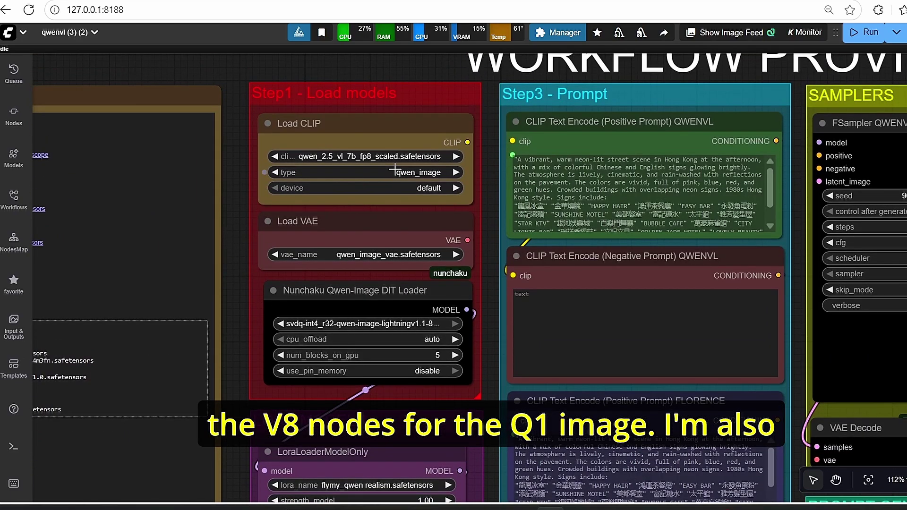
{"action": "left_click_drag", "start_coordinate": [225, 312], "coordinate": [219, 222]}
{"action": "scroll", "coordinate": [219, 223], "scroll_direction": "up", "scroll_amount": 3}
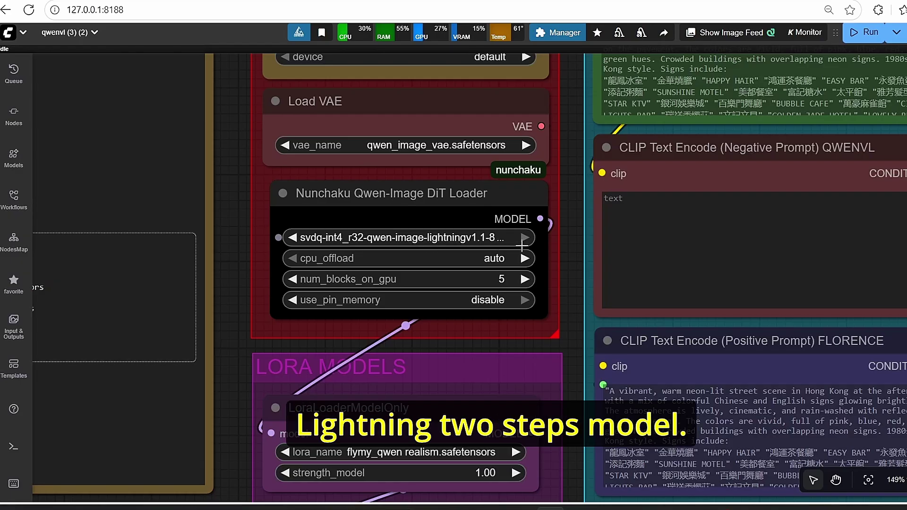
Examine the num_blocks_on_gpu setting of the Nunchaku Qwen-Image DiT Loader and the two LoRA loaders in the LORA MODELS group.
{"action": "scroll", "coordinate": [337, 474], "scroll_direction": "up", "scroll_amount": 3}
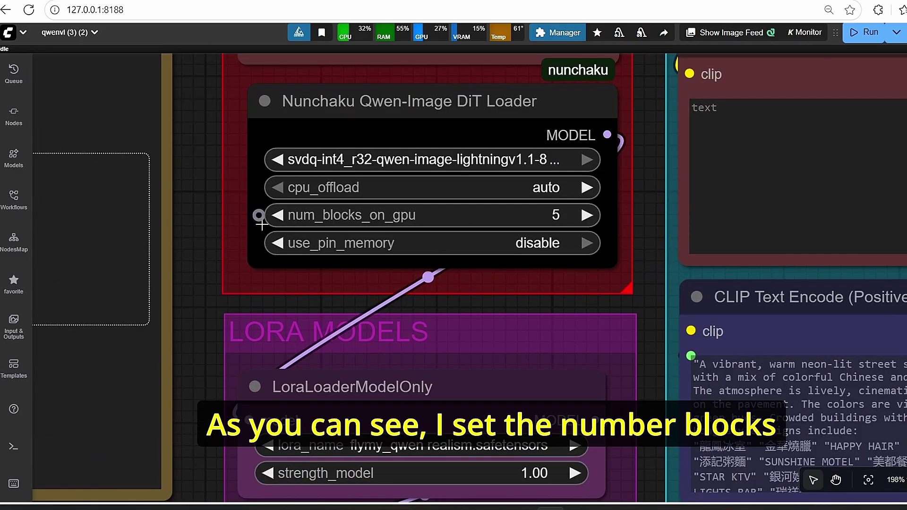
{"action": "scroll", "coordinate": [601, 231], "scroll_direction": "down", "scroll_amount": 1}
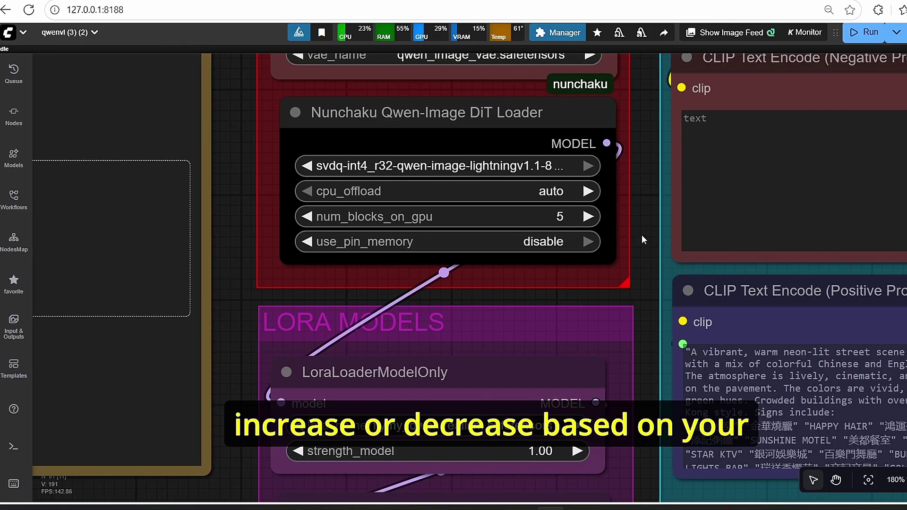
{"action": "scroll", "coordinate": [642, 235], "scroll_direction": "down", "scroll_amount": 1}
{"action": "scroll", "coordinate": [647, 316], "scroll_direction": "down", "scroll_amount": 3}
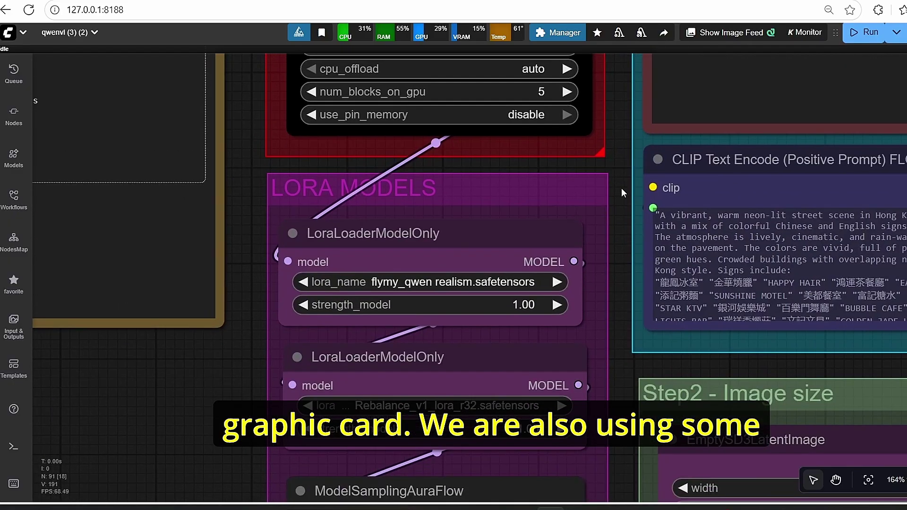
{"action": "scroll", "coordinate": [281, 374], "scroll_direction": "down", "scroll_amount": 2}
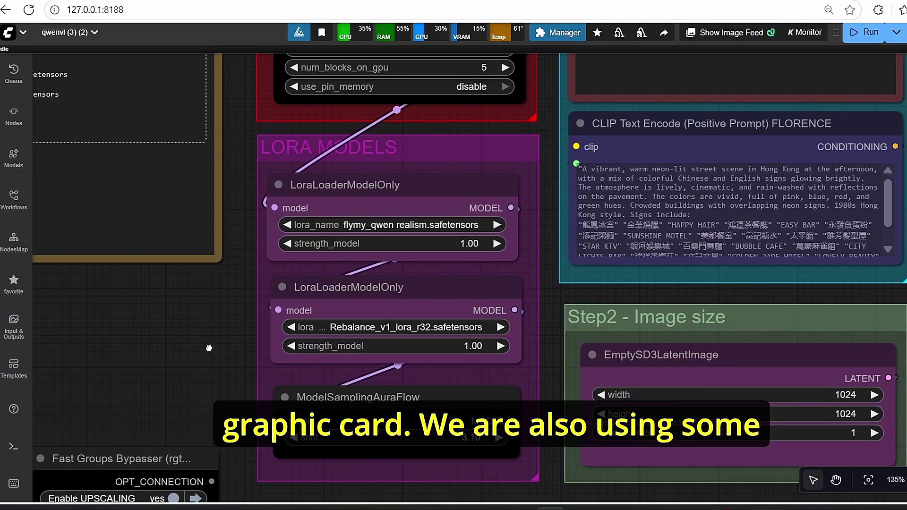
{"action": "left_click_drag", "start_coordinate": [209, 348], "coordinate": [225, 333]}
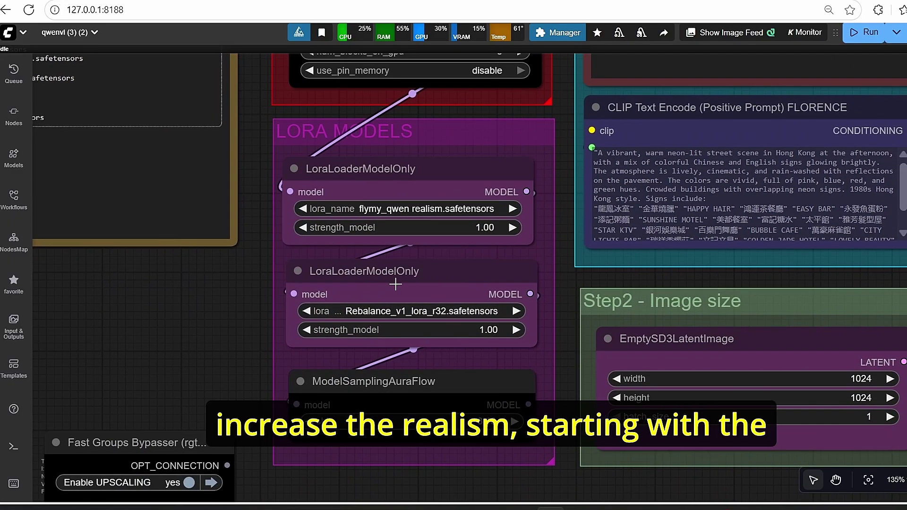
{"action": "left_click", "coordinate": [452, 181]}
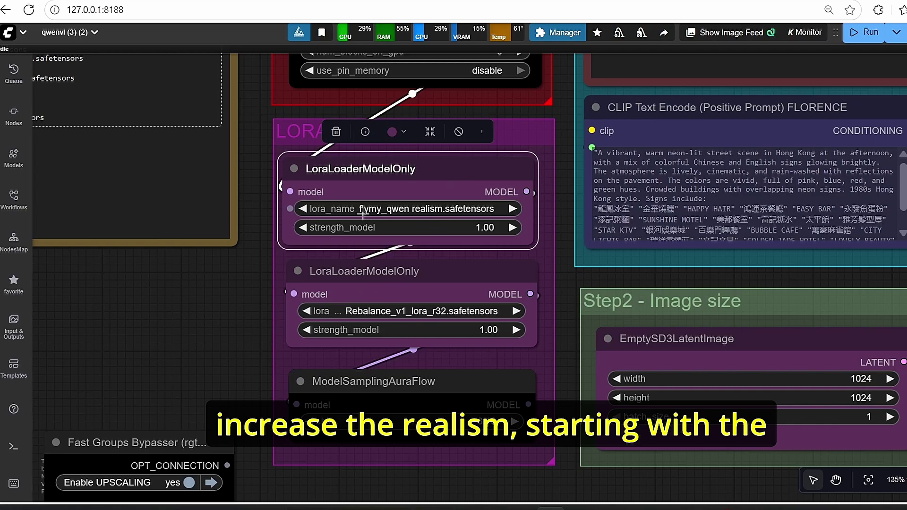
{"action": "left_click", "coordinate": [163, 354]}
{"action": "scroll", "coordinate": [213, 338], "scroll_direction": "up", "scroll_amount": 2}
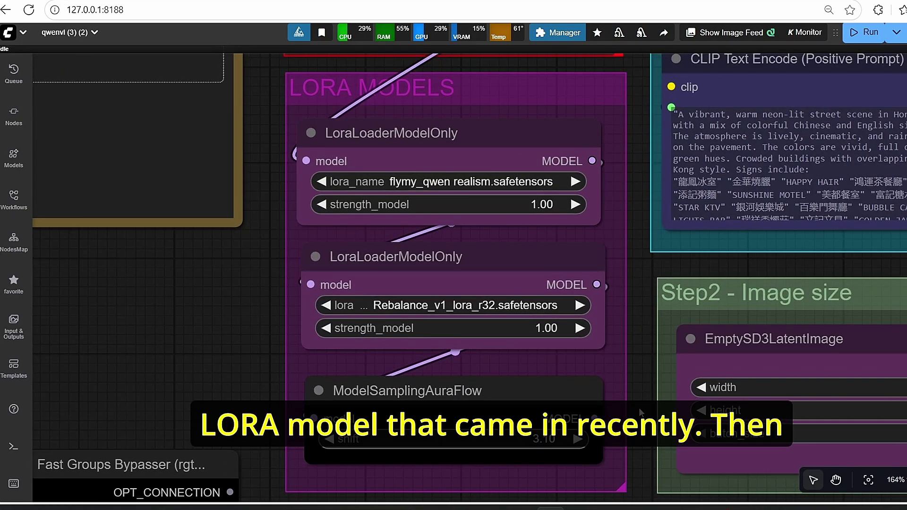
{"action": "scroll", "coordinate": [629, 383], "scroll_direction": "down", "scroll_amount": 1}
{"action": "scroll", "coordinate": [627, 387], "scroll_direction": "down", "scroll_amount": 5}
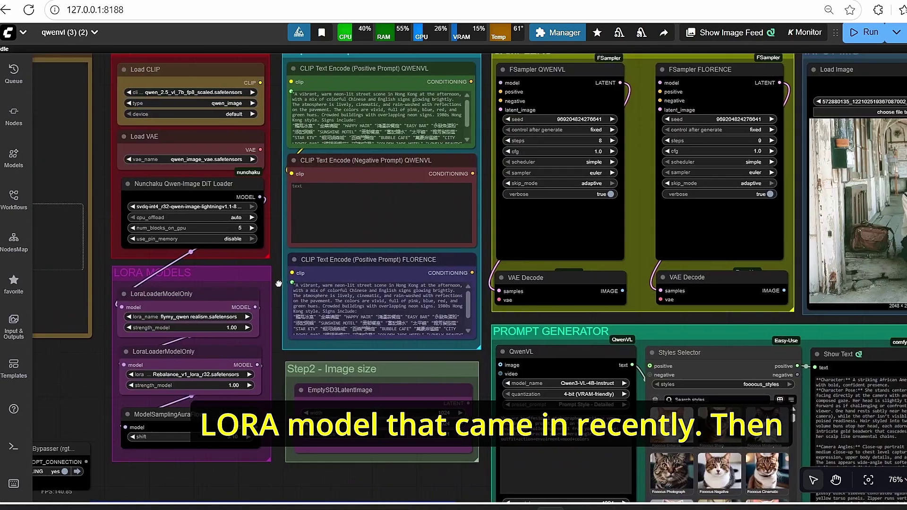
{"action": "scroll", "coordinate": [341, 364], "scroll_direction": "down", "scroll_amount": 4}
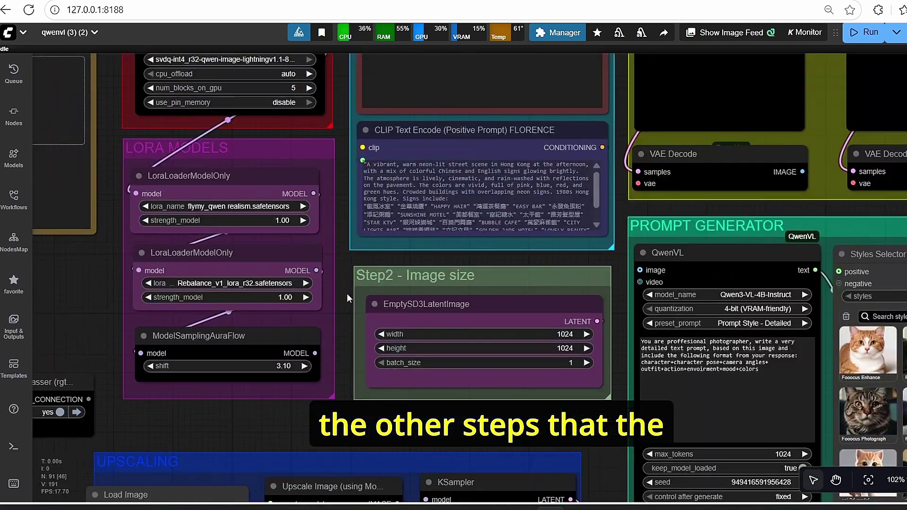
Check the width, height and batch_size settings of the EmptySD3LatentImage node in the Step2 - Image size group.
{"action": "scroll", "coordinate": [575, 352], "scroll_direction": "up", "scroll_amount": 5}
{"action": "scroll", "coordinate": [575, 352], "scroll_direction": "up", "scroll_amount": 2}
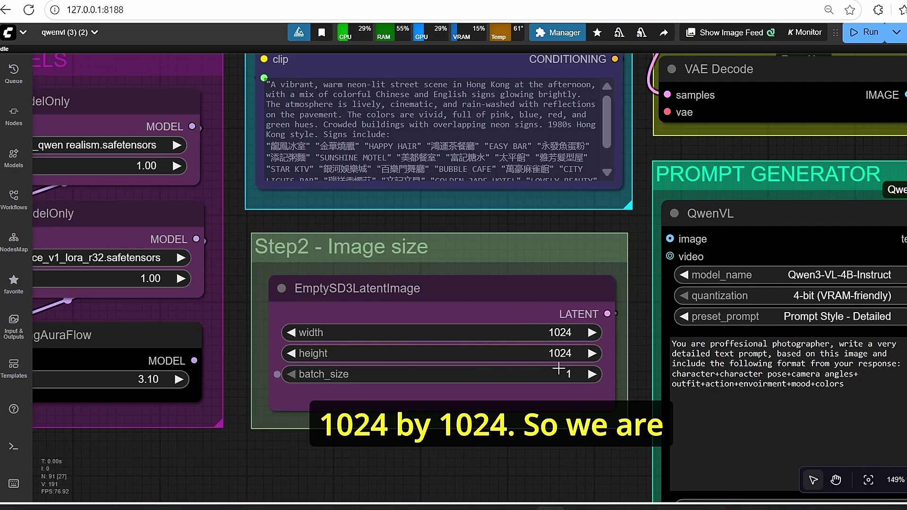
{"action": "scroll", "coordinate": [559, 368], "scroll_direction": "down", "scroll_amount": 3}
{"action": "left_click_drag", "start_coordinate": [556, 450], "coordinate": [568, 498]}
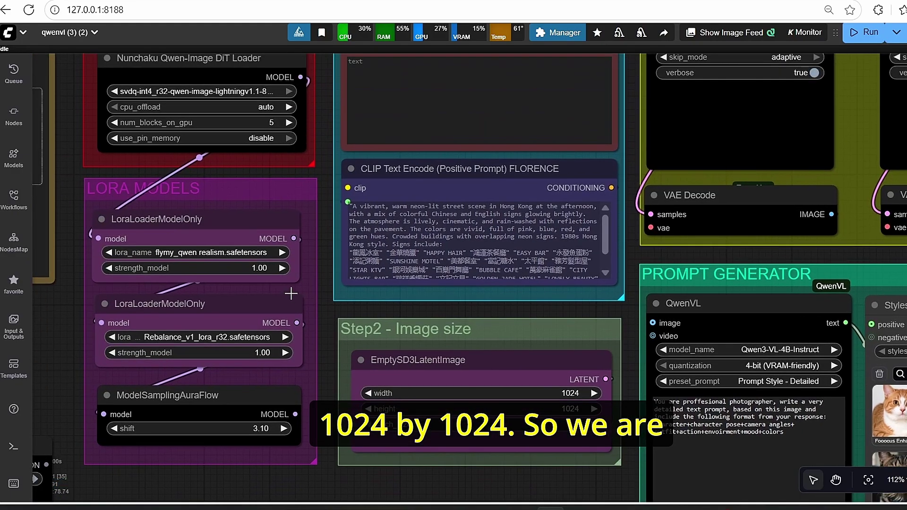
Examine the QWENVL positive and negative prompt nodes and the FLORENCE positive prompt node in the Step3 - Prompt group.
{"action": "left_click_drag", "start_coordinate": [327, 245], "coordinate": [348, 385]}
{"action": "scroll", "coordinate": [349, 163], "scroll_direction": "up", "scroll_amount": 1}
{"action": "left_click_drag", "start_coordinate": [348, 124], "coordinate": [312, 231]}
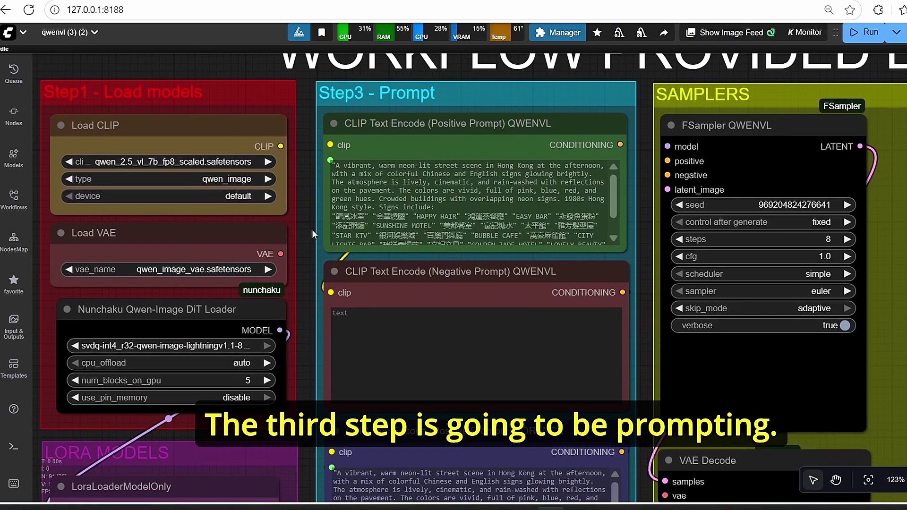
{"action": "left_click", "coordinate": [420, 135]}
{"action": "left_click", "coordinate": [338, 333]}
{"action": "left_click_drag", "start_coordinate": [419, 476], "coordinate": [419, 377]}
{"action": "left_click", "coordinate": [437, 353]}
{"action": "left_click_drag", "start_coordinate": [310, 180], "coordinate": [315, 269]}
{"action": "scroll", "coordinate": [320, 249], "scroll_direction": "down", "scroll_amount": 1}
{"action": "left_click", "coordinate": [409, 282]}
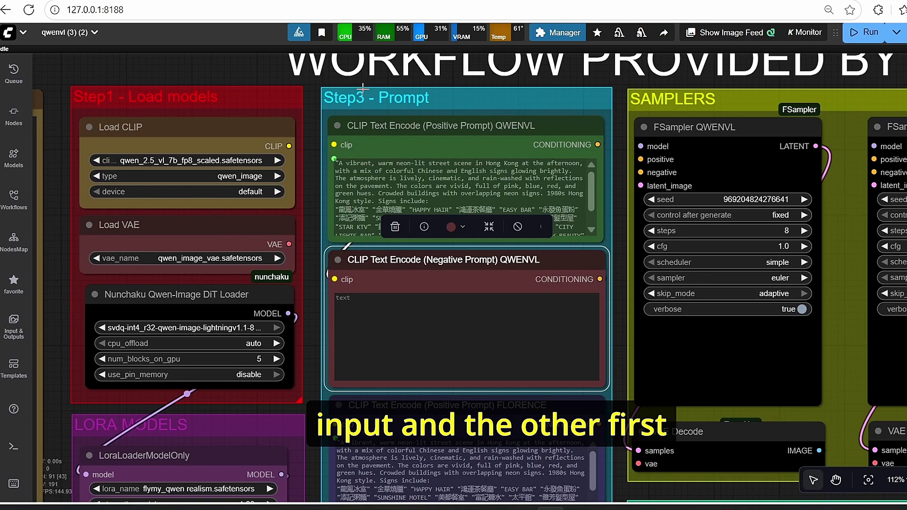
{"action": "left_click", "coordinate": [493, 135]}
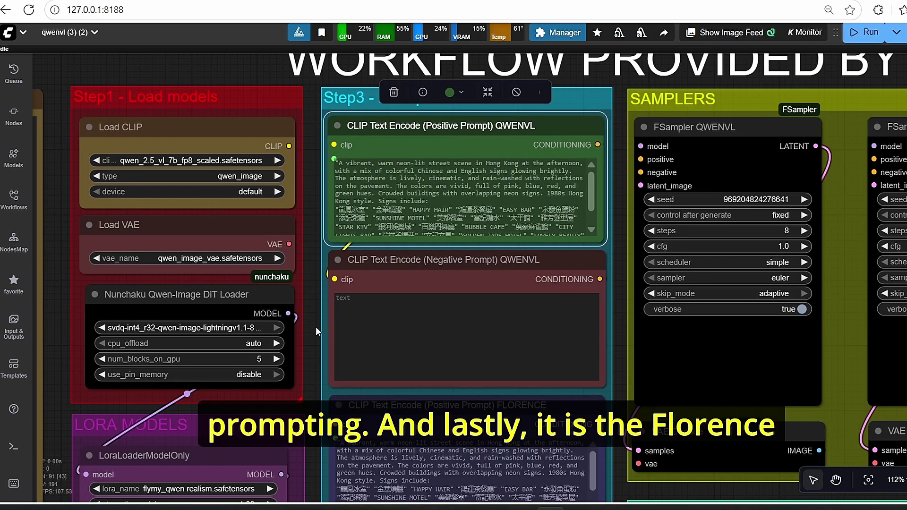
{"action": "left_click_drag", "start_coordinate": [317, 332], "coordinate": [318, 153]}
{"action": "scroll", "coordinate": [453, 245], "scroll_direction": "up", "scroll_amount": 6}
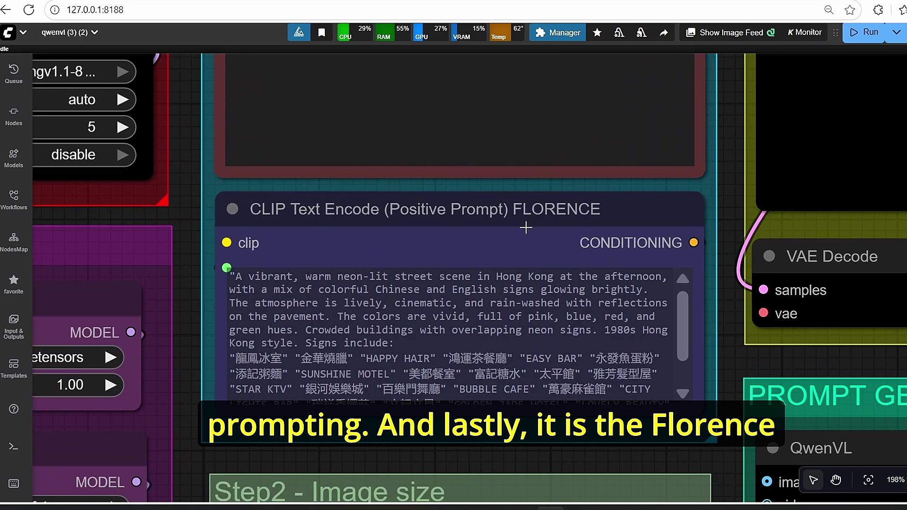
{"action": "left_click", "coordinate": [526, 228]}
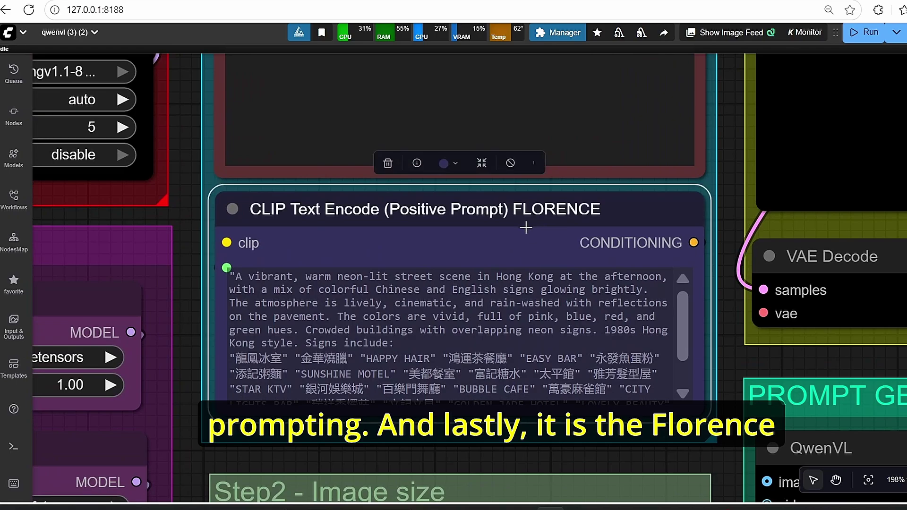
{"action": "scroll", "coordinate": [409, 247], "scroll_direction": "down", "scroll_amount": 8}
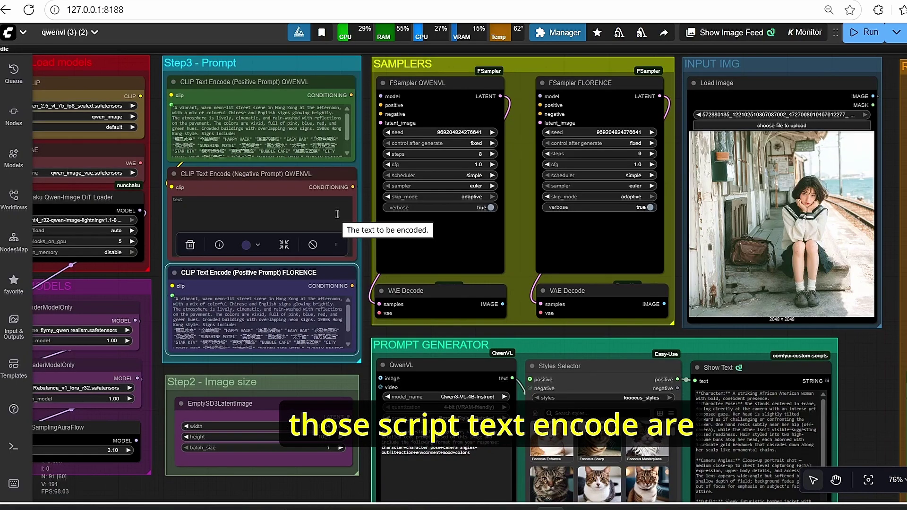
Compare the QwenVL and Florence2Run nodes in the PROMPT GENERATOR group, including their text prompt fields.
{"action": "left_click_drag", "start_coordinate": [360, 381], "coordinate": [313, 268]}
{"action": "left_click_drag", "start_coordinate": [298, 389], "coordinate": [251, 296]}
{"action": "left_click", "coordinate": [333, 151]}
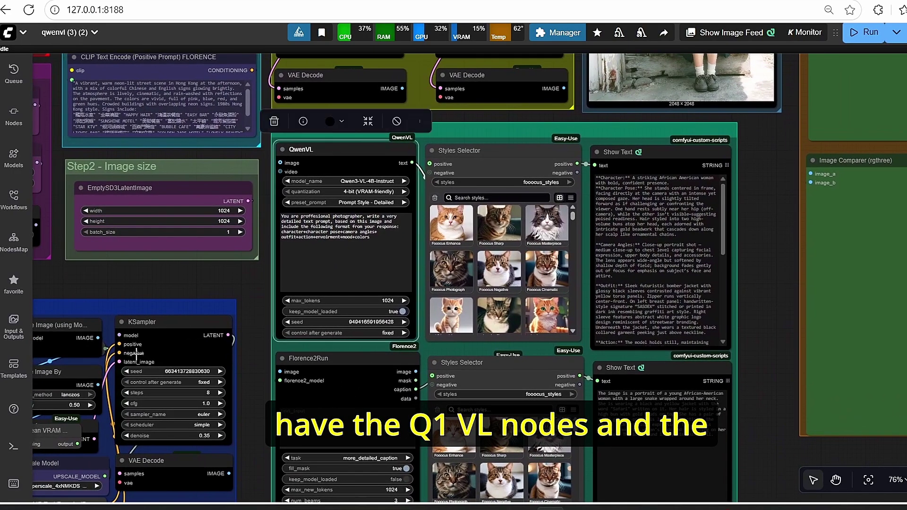
{"action": "scroll", "coordinate": [391, 293], "scroll_direction": "up", "scroll_amount": 2}
{"action": "scroll", "coordinate": [391, 294], "scroll_direction": "down", "scroll_amount": 1}
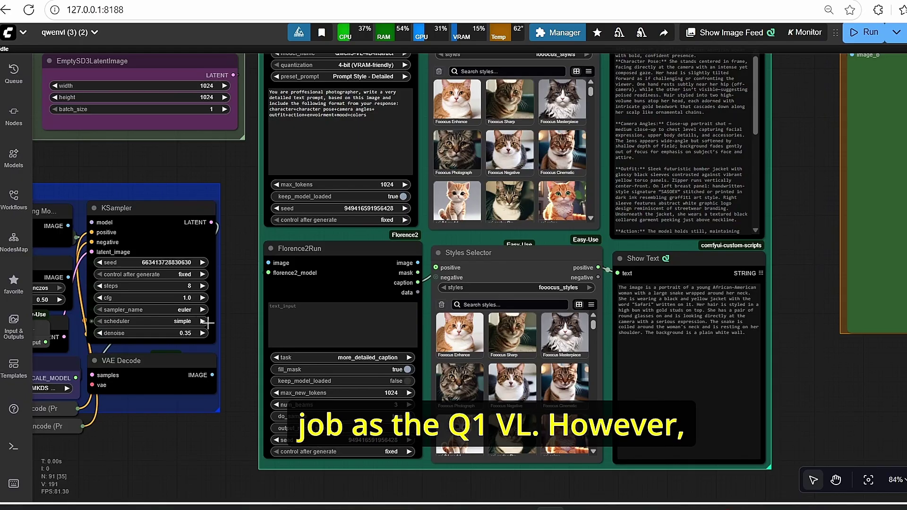
{"action": "scroll", "coordinate": [247, 233], "scroll_direction": "up", "scroll_amount": 3}
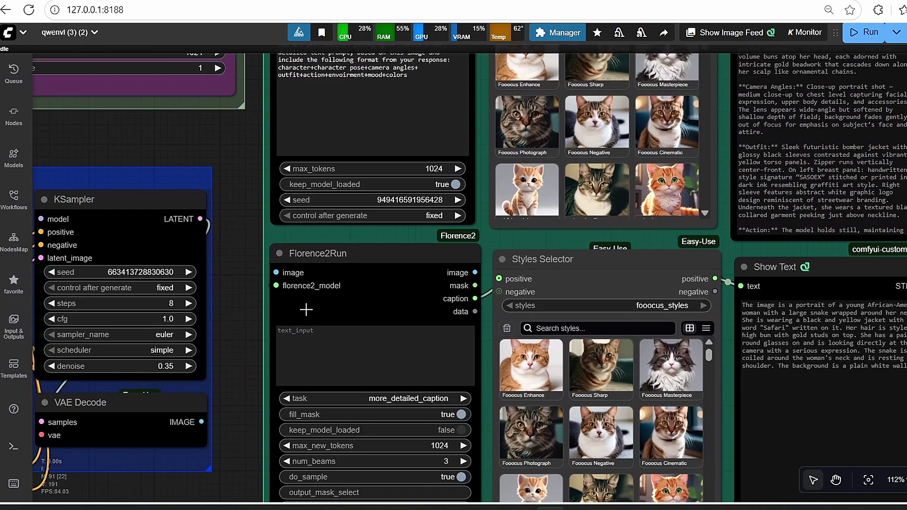
{"action": "left_click", "coordinate": [305, 333]}
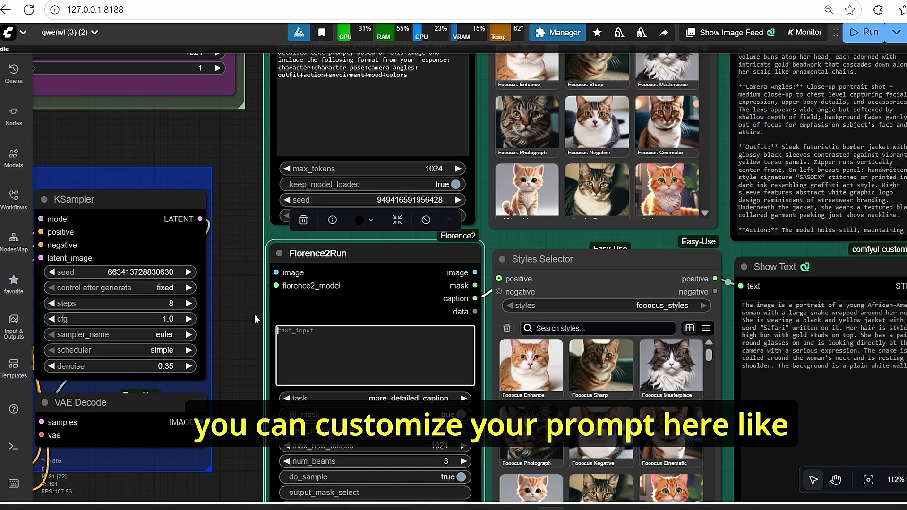
{"action": "left_click", "coordinate": [210, 155]}
{"action": "left_click_drag", "start_coordinate": [210, 155], "coordinate": [241, 424]}
{"action": "scroll", "coordinate": [265, 313], "scroll_direction": "up", "scroll_amount": 2}
Inspect the Load Image node in the INPUT IMG group and the Styles Selector nodes in the PROMPT GENERATOR group.
{"action": "scroll", "coordinate": [266, 267], "scroll_direction": "down", "scroll_amount": 4}
{"action": "scroll", "coordinate": [239, 408], "scroll_direction": "down", "scroll_amount": 3}
{"action": "left_click_drag", "start_coordinate": [731, 216], "coordinate": [715, 329]}
{"action": "scroll", "coordinate": [652, 307], "scroll_direction": "up", "scroll_amount": 3}
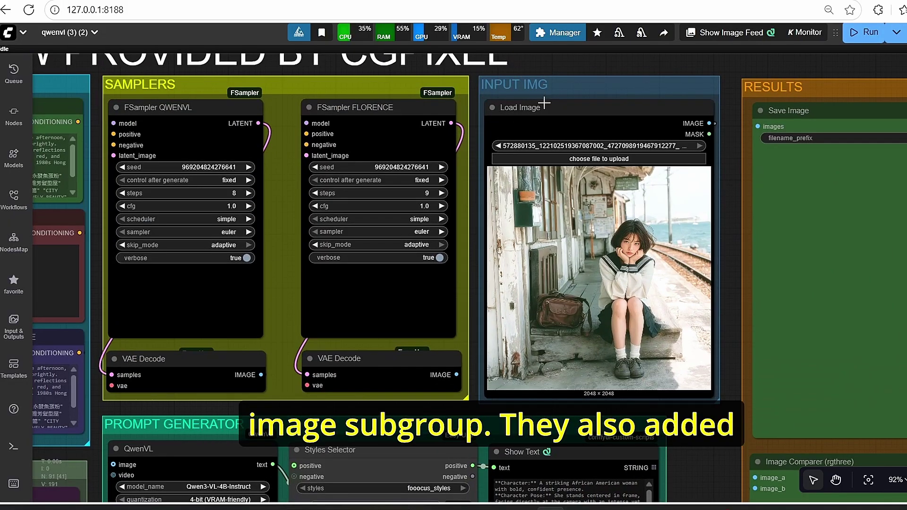
{"action": "scroll", "coordinate": [591, 281], "scroll_direction": "down", "scroll_amount": 4}
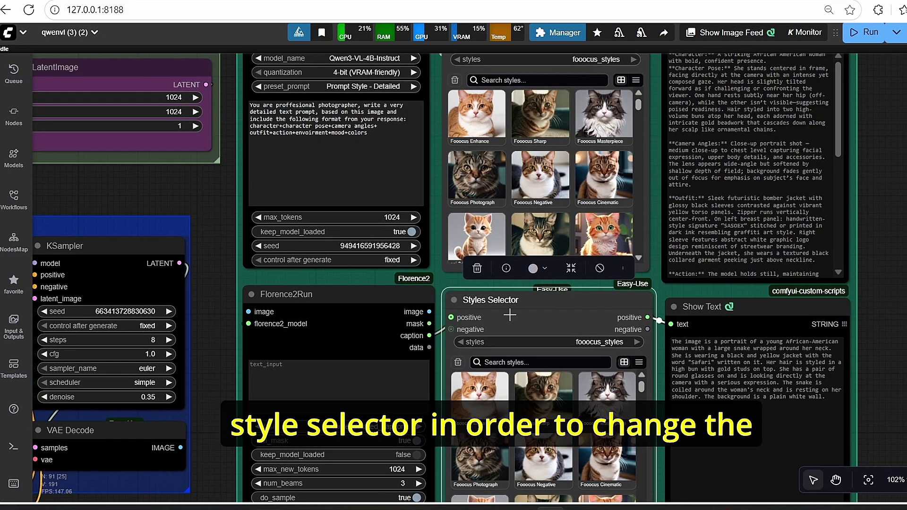
{"action": "scroll", "coordinate": [510, 315], "scroll_direction": "down", "scroll_amount": 1}
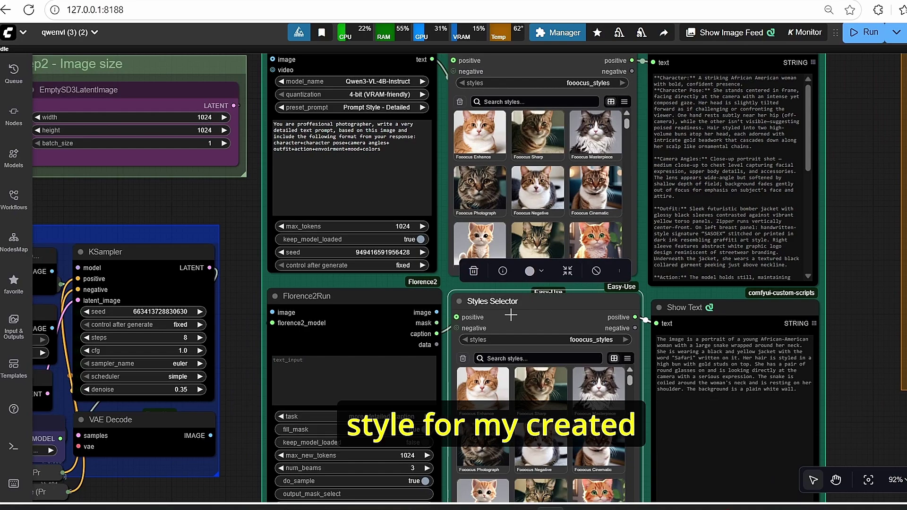
{"action": "left_click_drag", "start_coordinate": [511, 315], "coordinate": [470, 297]}
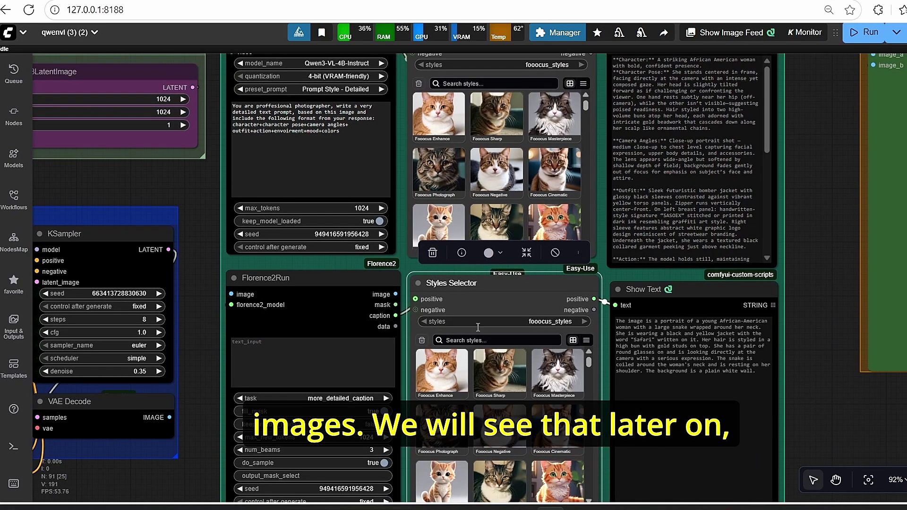
Review the Instruct and Thinking model versions offered for the QwenVL node's model_name.
{"action": "scroll", "coordinate": [803, 241], "scroll_direction": "down", "scroll_amount": 3}
{"action": "left_click_drag", "start_coordinate": [809, 262], "coordinate": [799, 293]}
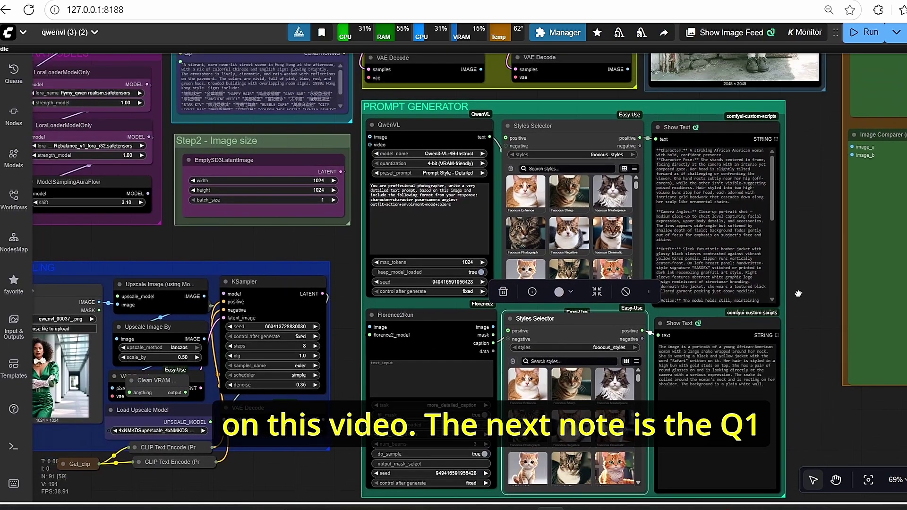
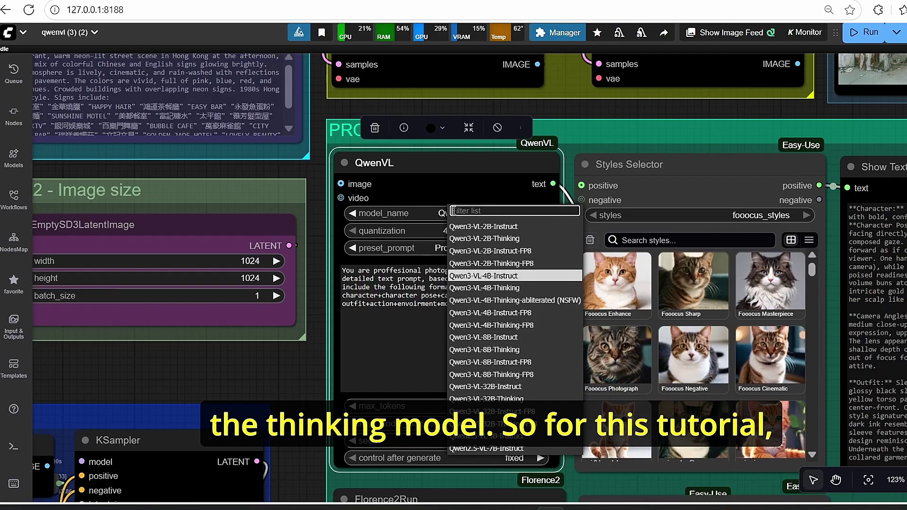
{"action": "key", "text": "Return"}
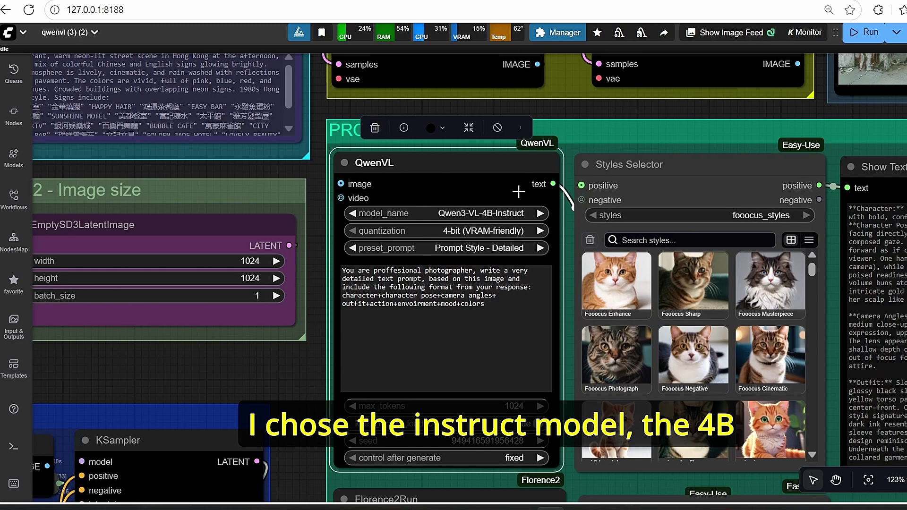
{"action": "left_click", "coordinate": [516, 215]}
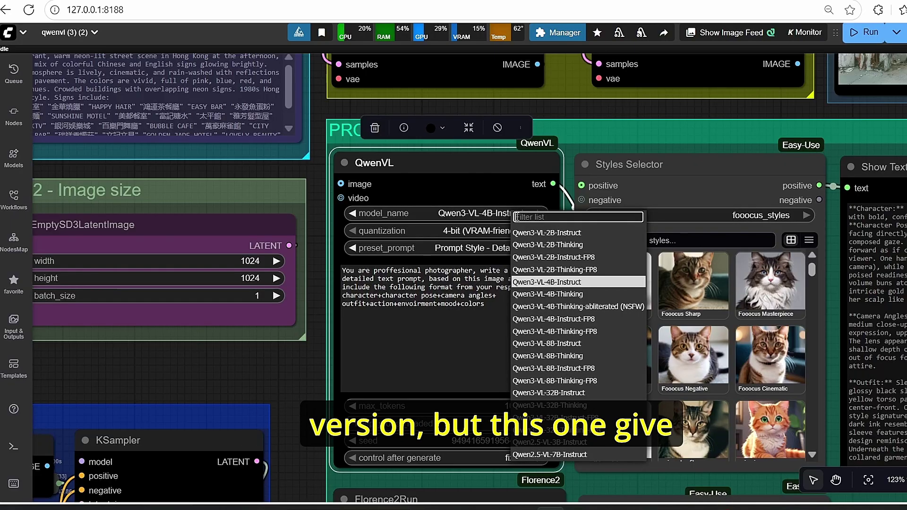
{"action": "left_click", "coordinate": [493, 183]}
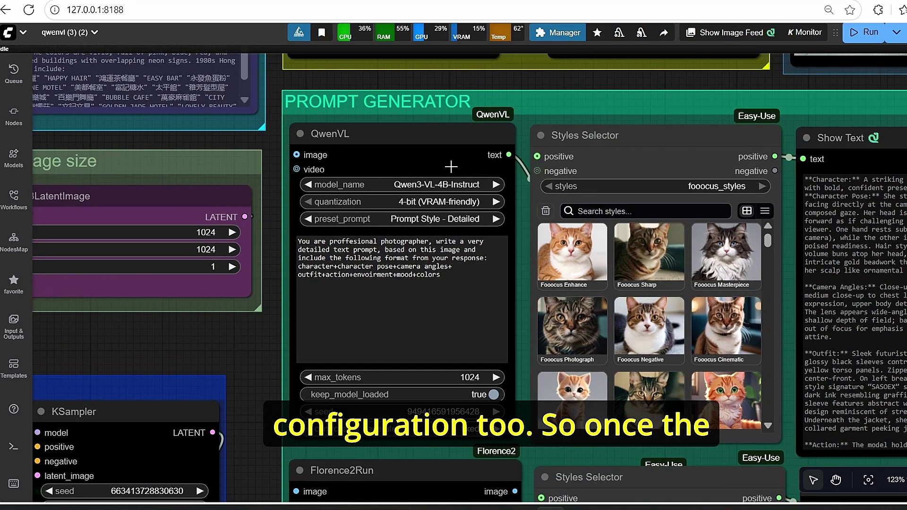
Follow the QwenVL text output through the Styles Selector and read the generated prompt in the Show Text node.
{"action": "left_click", "coordinate": [455, 154]}
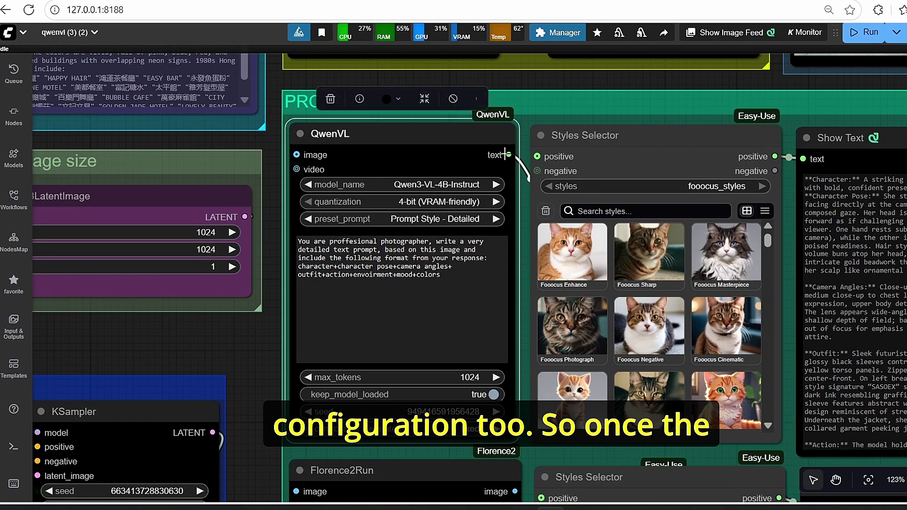
{"action": "scroll", "coordinate": [227, 201], "scroll_direction": "down", "scroll_amount": 3}
{"action": "left_click_drag", "start_coordinate": [265, 192], "coordinate": [276, 344]}
{"action": "scroll", "coordinate": [839, 121], "scroll_direction": "down", "scroll_amount": 3}
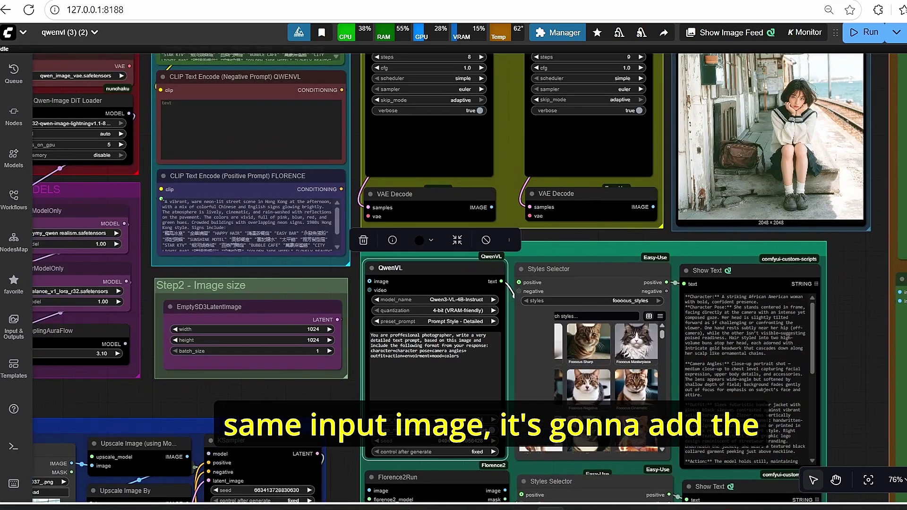
{"action": "scroll", "coordinate": [693, 279], "scroll_direction": "up", "scroll_amount": 5}
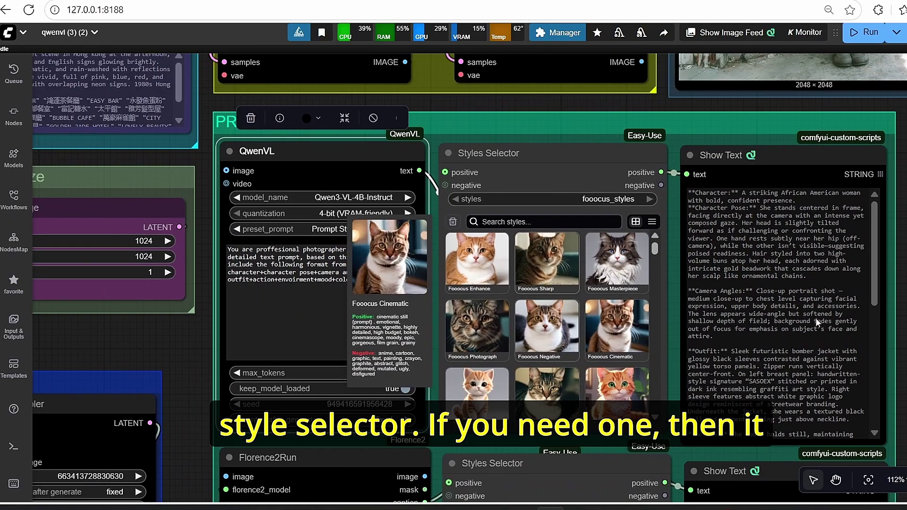
{"action": "left_click_drag", "start_coordinate": [906, 283], "coordinate": [785, 257]}
{"action": "left_click", "coordinate": [593, 182]}
{"action": "scroll", "coordinate": [593, 182], "scroll_direction": "up", "scroll_amount": 2}
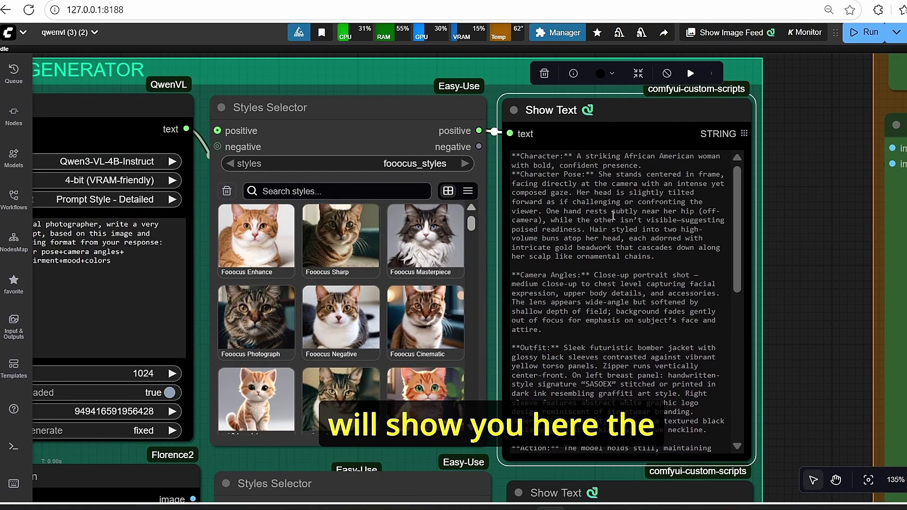
{"action": "scroll", "coordinate": [538, 168], "scroll_direction": "down", "scroll_amount": 2}
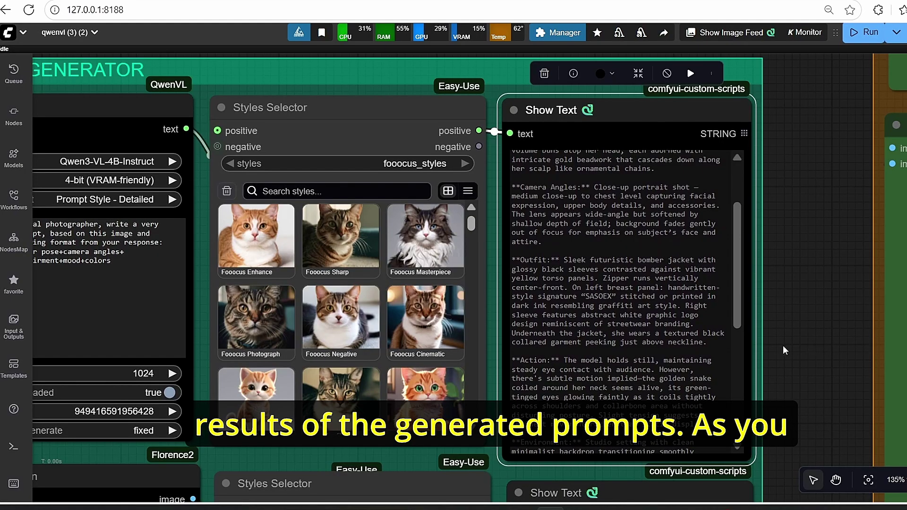
Compare the generated prompts in the two Show Text nodes fed by QwenVL and Florence2Run.
{"action": "left_click_drag", "start_coordinate": [783, 346], "coordinate": [801, 248]}
{"action": "scroll", "coordinate": [800, 249], "scroll_direction": "down", "scroll_amount": 2}
{"action": "scroll", "coordinate": [829, 356], "scroll_direction": "down", "scroll_amount": 1}
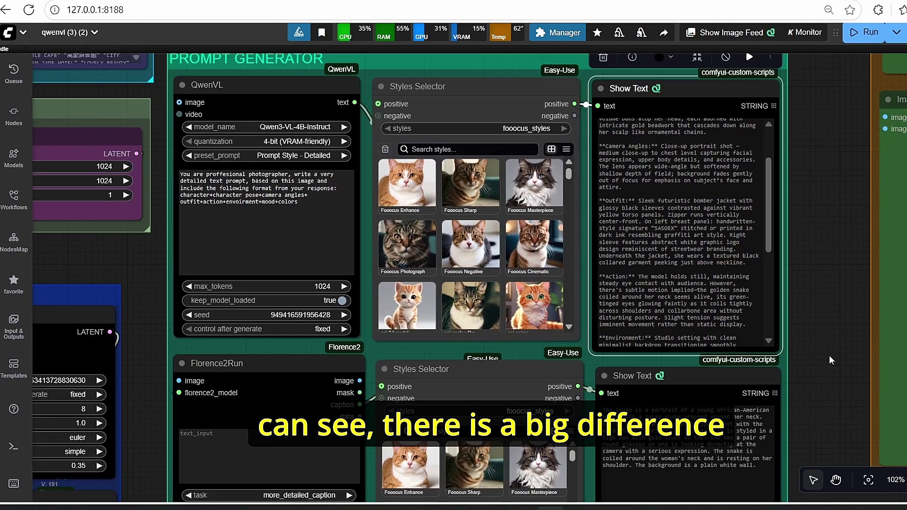
{"action": "left_click_drag", "start_coordinate": [829, 355], "coordinate": [728, 357]}
{"action": "scroll", "coordinate": [598, 149], "scroll_direction": "up", "scroll_amount": 2}
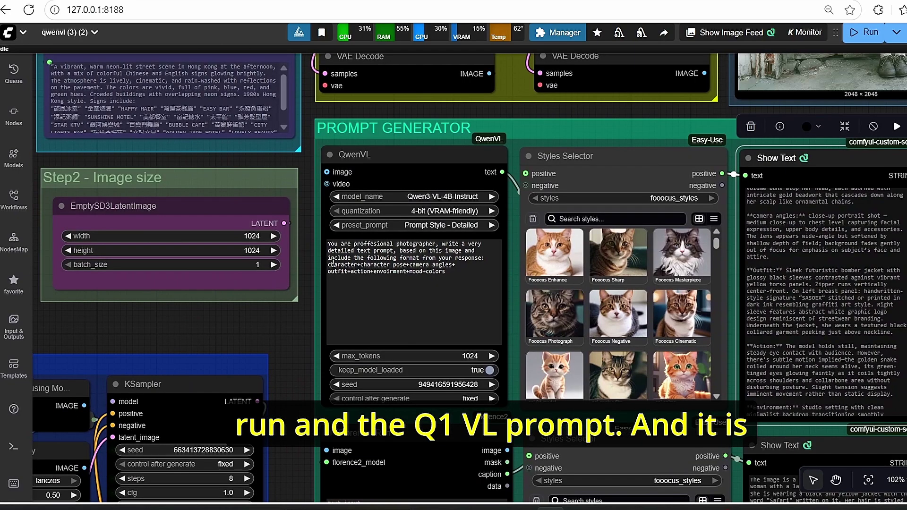
Read the custom photographer instruction in the QwenVL node's prompt field, including its requested response format.
{"action": "scroll", "coordinate": [310, 268], "scroll_direction": "up", "scroll_amount": 4}
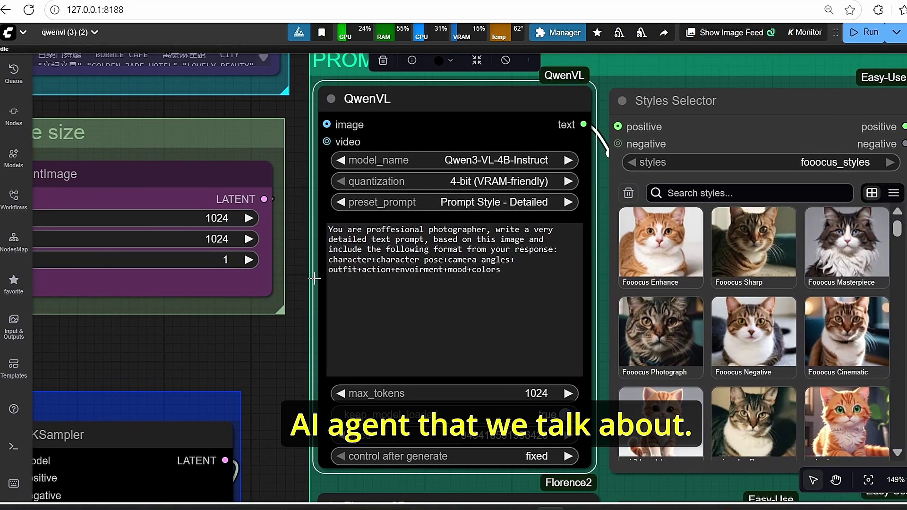
{"action": "scroll", "coordinate": [314, 279], "scroll_direction": "up", "scroll_amount": 3}
{"action": "left_click", "coordinate": [359, 226]}
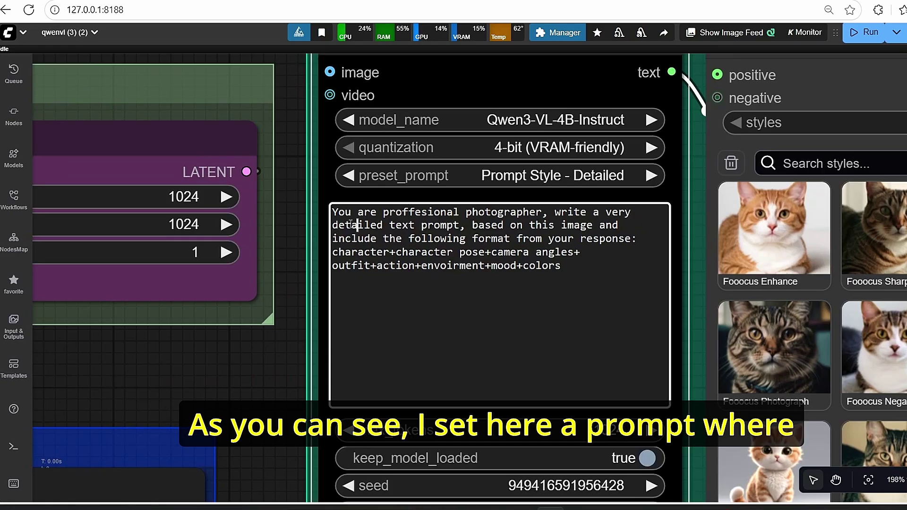
{"action": "left_click", "coordinate": [334, 254]}
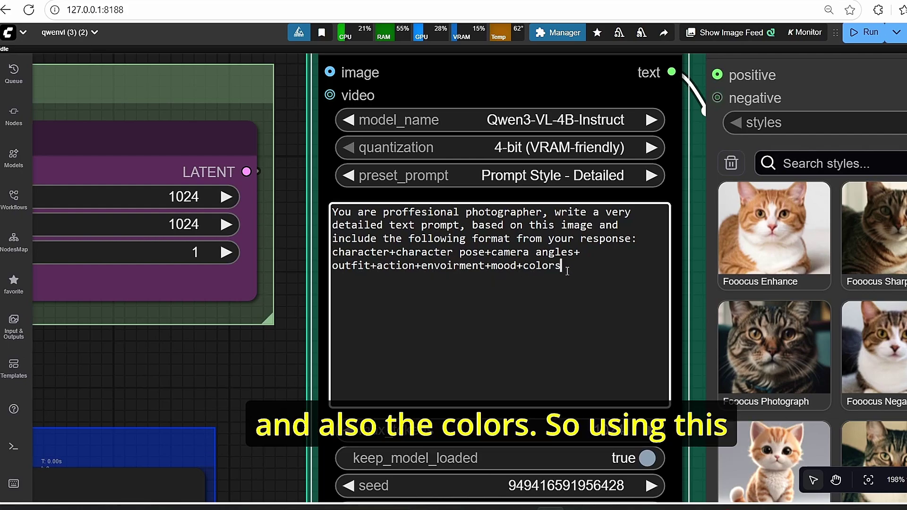
{"action": "scroll", "coordinate": [535, 292], "scroll_direction": "down", "scroll_amount": 2}
{"action": "left_click", "coordinate": [342, 337]}
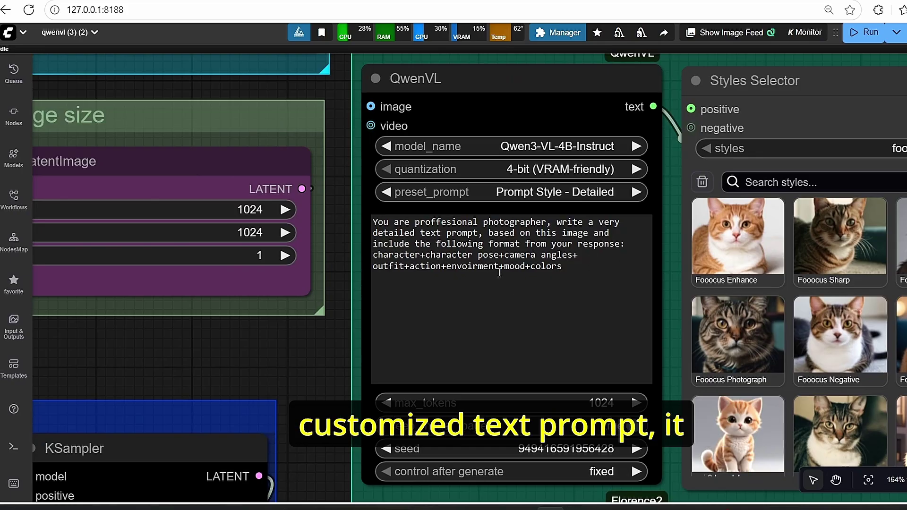
Read the QwenVL Show Text output from the Character section through Camera Angles, Outfit, Action, Environment, Mood and Colors.
{"action": "scroll", "coordinate": [297, 346], "scroll_direction": "down", "scroll_amount": 5}
{"action": "left_click_drag", "start_coordinate": [314, 351], "coordinate": [28, 276]}
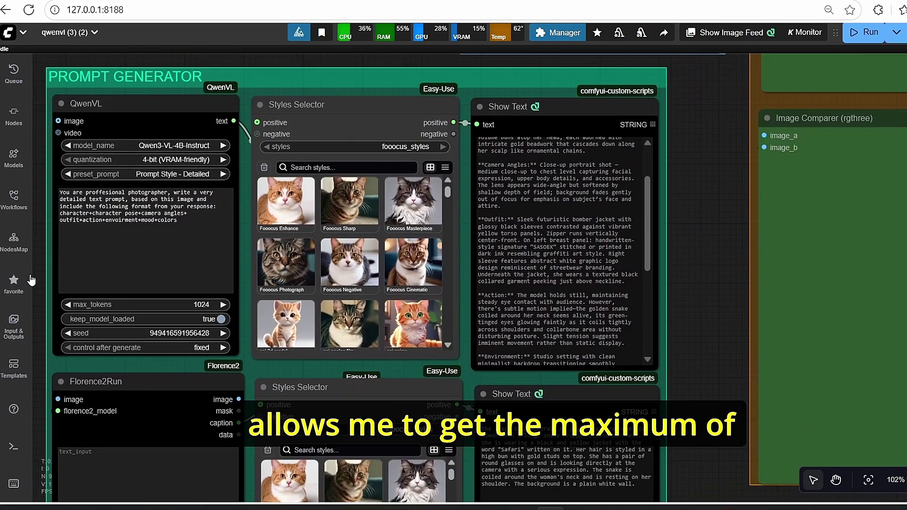
{"action": "left_click_drag", "start_coordinate": [710, 254], "coordinate": [734, 295]}
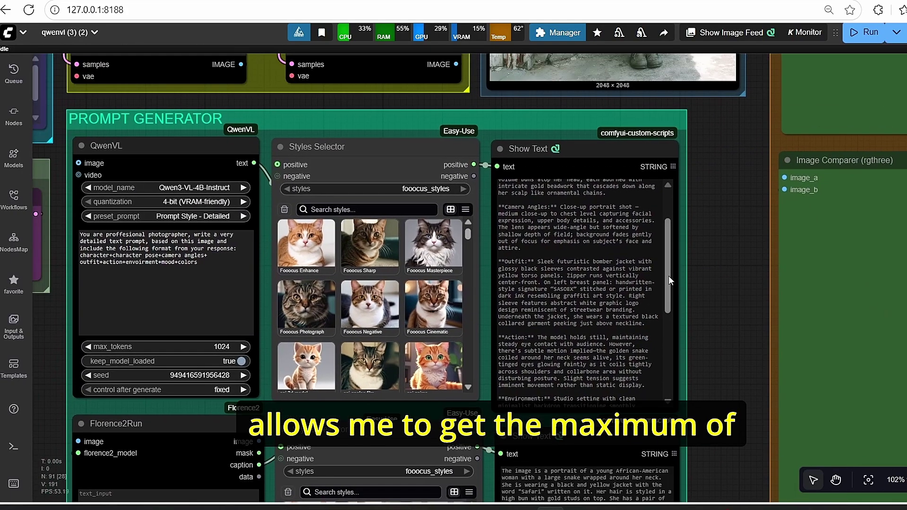
{"action": "left_click_drag", "start_coordinate": [668, 276], "coordinate": [668, 228]}
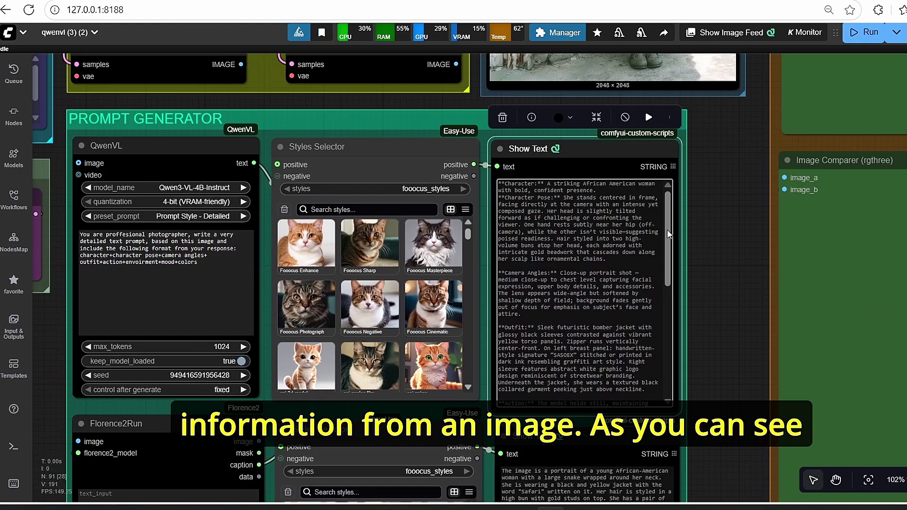
{"action": "scroll", "coordinate": [591, 214], "scroll_direction": "up", "scroll_amount": 2}
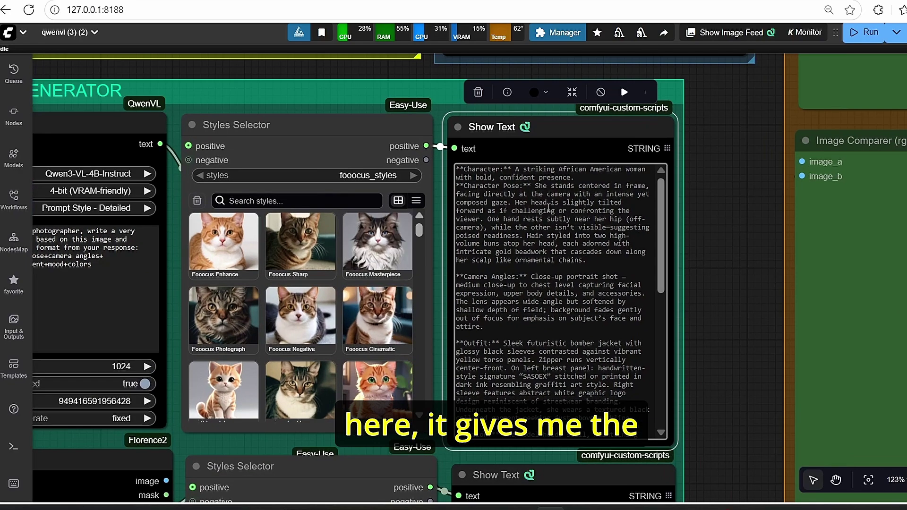
{"action": "scroll", "coordinate": [690, 305], "scroll_direction": "down", "scroll_amount": 1}
{"action": "left_click_drag", "start_coordinate": [720, 308], "coordinate": [709, 172]}
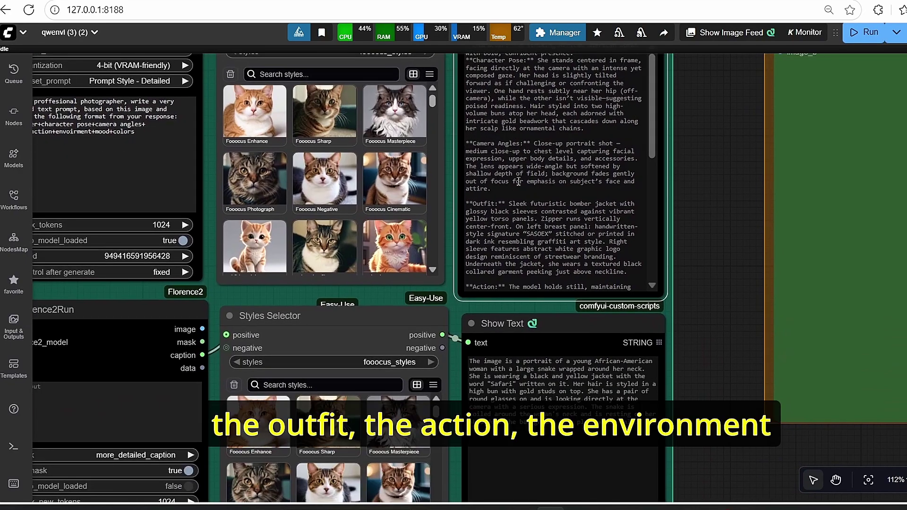
{"action": "scroll", "coordinate": [522, 197], "scroll_direction": "down", "scroll_amount": 1}
{"action": "scroll", "coordinate": [495, 224], "scroll_direction": "down", "scroll_amount": 3}
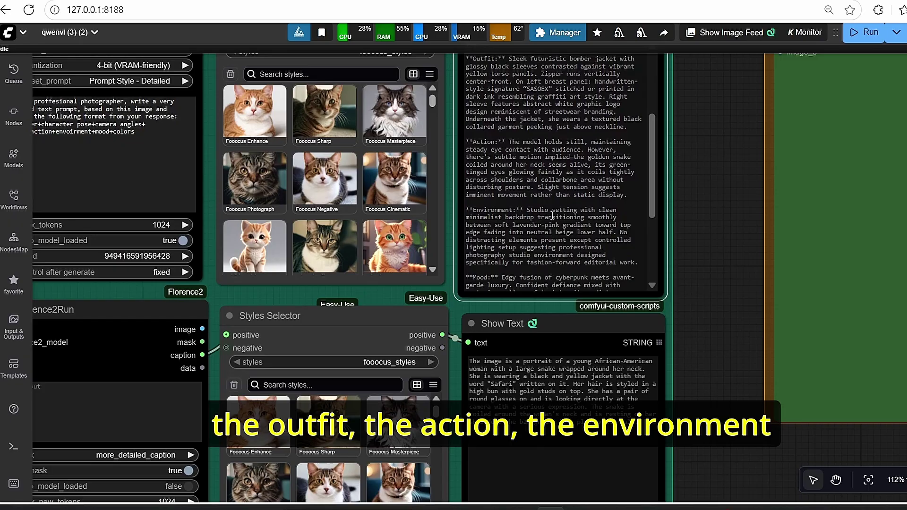
{"action": "scroll", "coordinate": [523, 222], "scroll_direction": "down", "scroll_amount": 3}
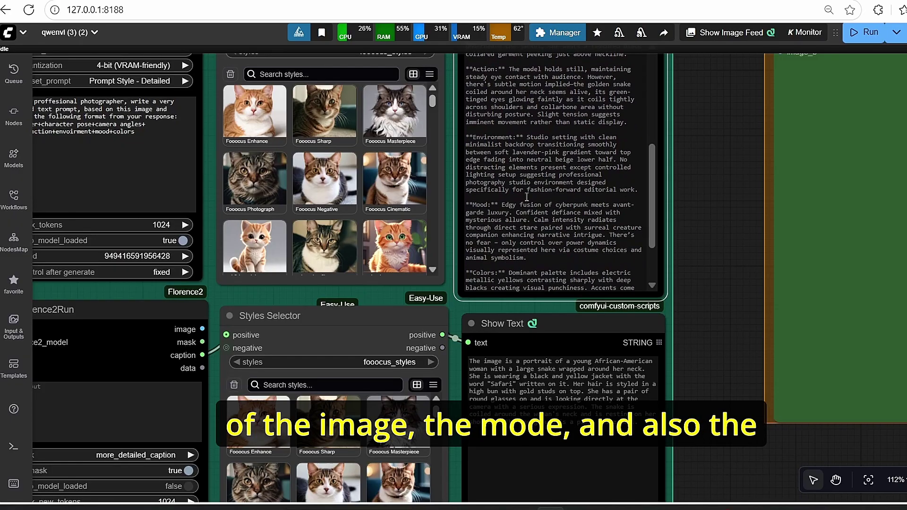
{"action": "scroll", "coordinate": [510, 243], "scroll_direction": "down", "scroll_amount": 3}
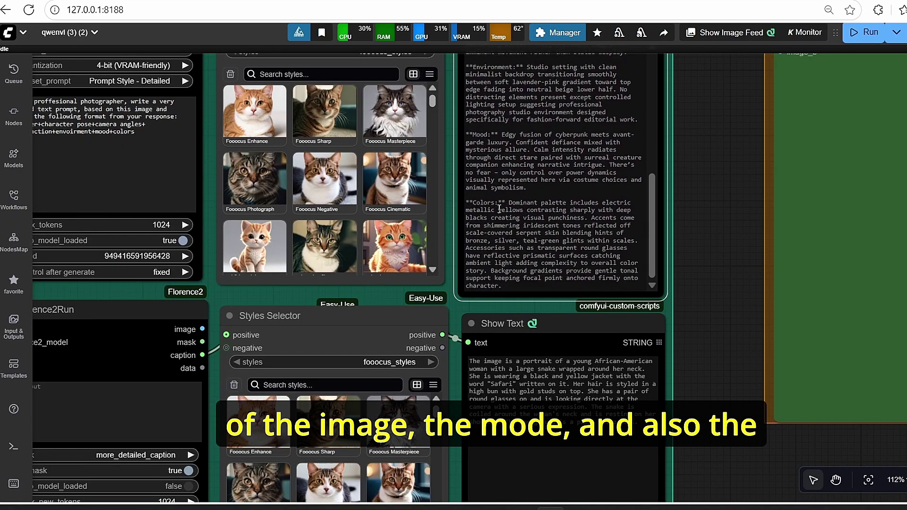
{"action": "scroll", "coordinate": [729, 239], "scroll_direction": "down", "scroll_amount": 5}
Inspect the input picture in the INPUT IMG group's Load Image node and its place in the overall workflow.
{"action": "left_click_drag", "start_coordinate": [719, 180], "coordinate": [628, 378]}
{"action": "scroll", "coordinate": [637, 322], "scroll_direction": "up", "scroll_amount": 3}
{"action": "left_click_drag", "start_coordinate": [665, 282], "coordinate": [643, 314]}
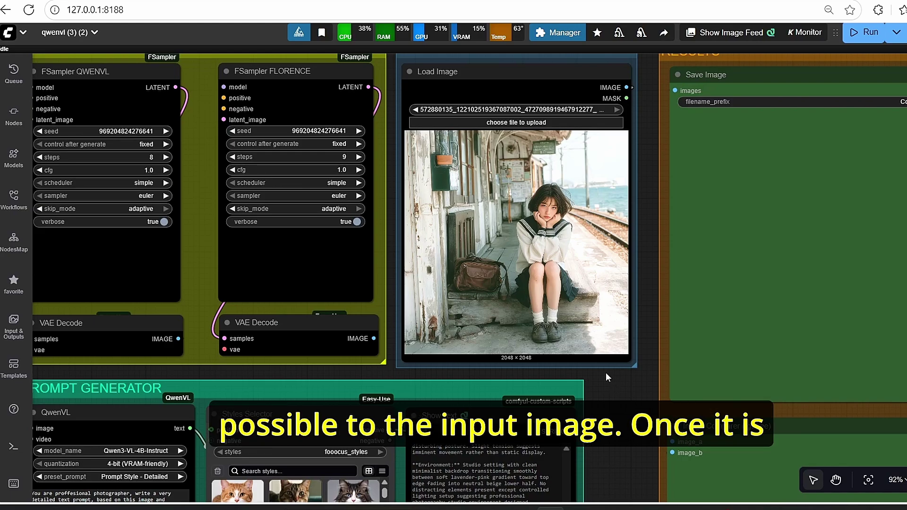
{"action": "left_click", "coordinate": [524, 287]}
{"action": "scroll", "coordinate": [636, 238], "scroll_direction": "down", "scroll_amount": 5}
{"action": "left_click_drag", "start_coordinate": [640, 239], "coordinate": [790, 216]}
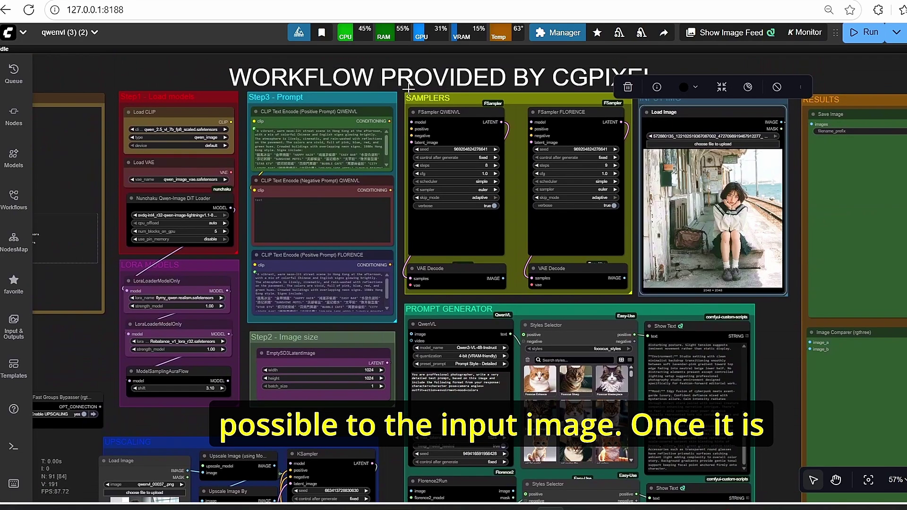
Review the FSampler QWENVL node's steps, cfg, scheduler, sampler and skip_mode settings in the SAMPLERS group.
{"action": "scroll", "coordinate": [404, 95], "scroll_direction": "up", "scroll_amount": 2}
{"action": "left_click_drag", "start_coordinate": [404, 99], "coordinate": [408, 185]}
{"action": "scroll", "coordinate": [409, 185], "scroll_direction": "up", "scroll_amount": 6}
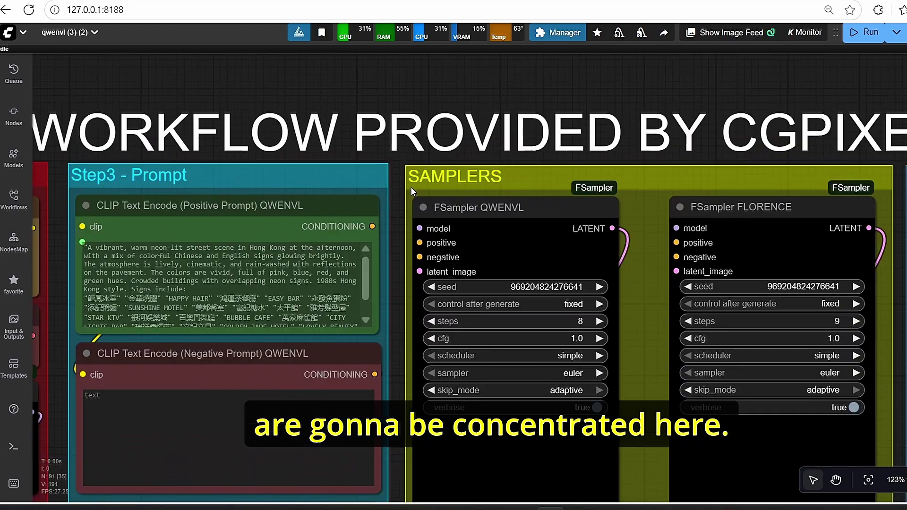
{"action": "left_click", "coordinate": [561, 239]}
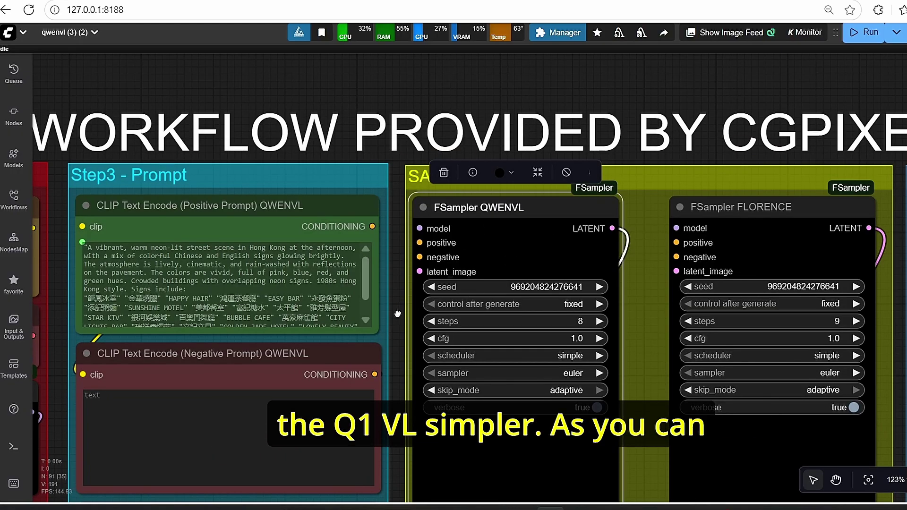
{"action": "left_click_drag", "start_coordinate": [398, 313], "coordinate": [365, 266]}
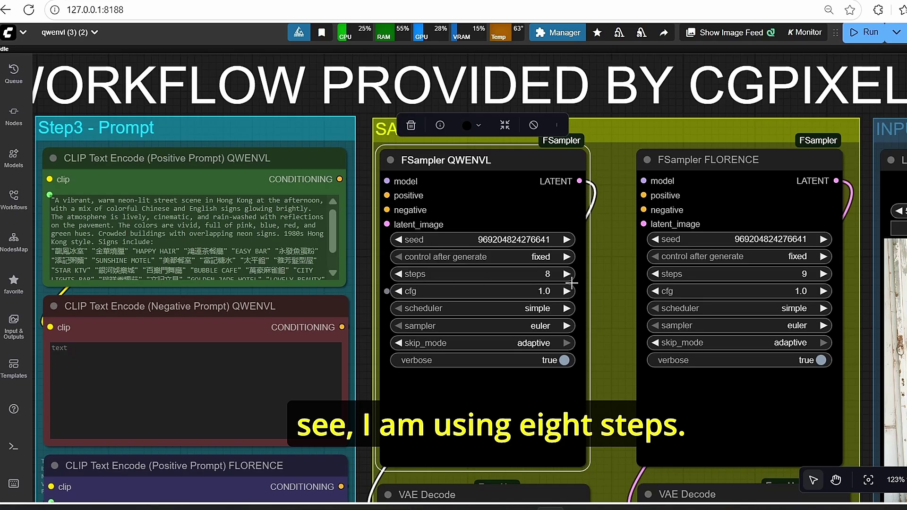
{"action": "scroll", "coordinate": [359, 358], "scroll_direction": "up", "scroll_amount": 5}
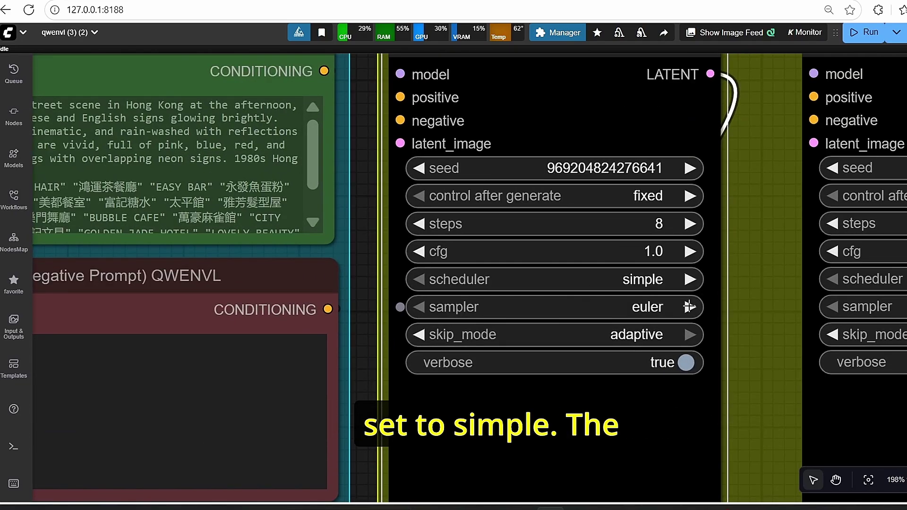
Set the steps of the FSampler FLORENCE node to 8.
{"action": "left_click_drag", "start_coordinate": [360, 387], "coordinate": [319, 303]}
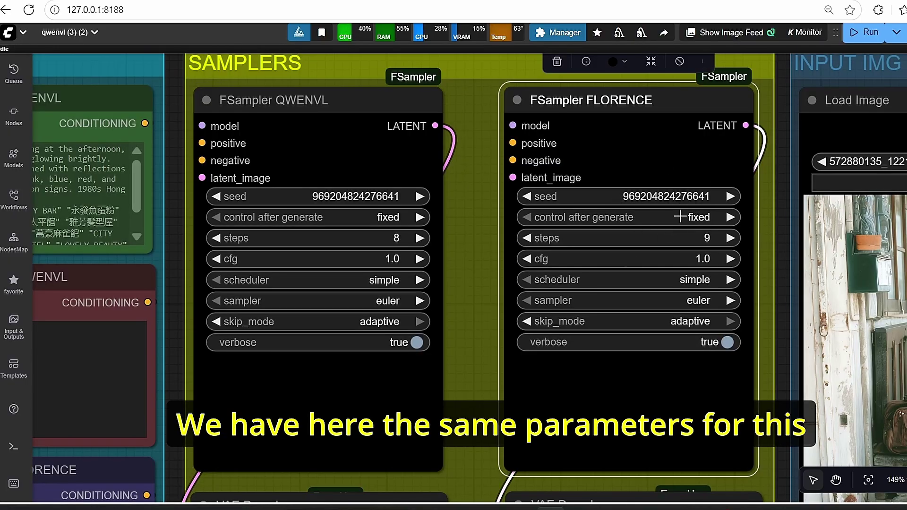
{"action": "left_click", "coordinate": [530, 239]}
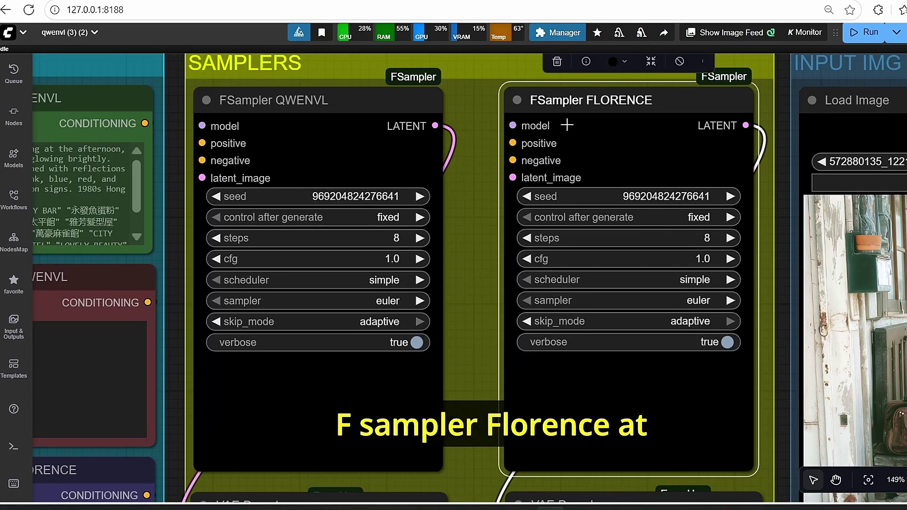
Match the FLORENCE and QWENVL samplers with their positive CLIP Text Encode nodes in the Step3 - Prompt group.
{"action": "scroll", "coordinate": [686, 135], "scroll_direction": "down", "scroll_amount": 3}
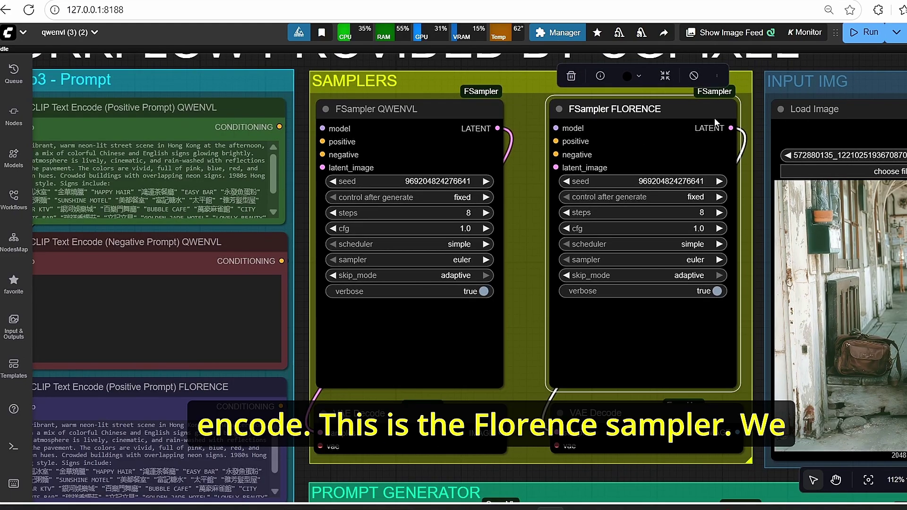
{"action": "left_click", "coordinate": [164, 411]}
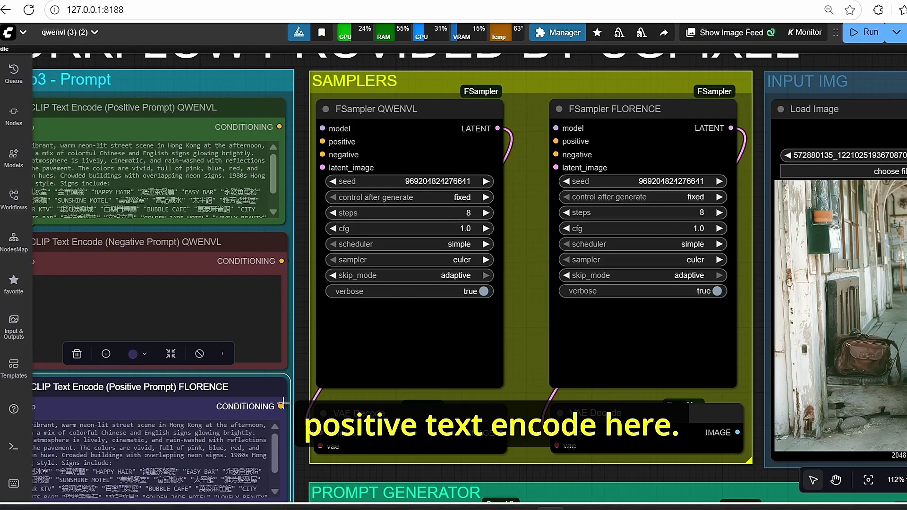
{"action": "scroll", "coordinate": [718, 378], "scroll_direction": "down", "scroll_amount": 2}
{"action": "left_click", "coordinate": [501, 177]}
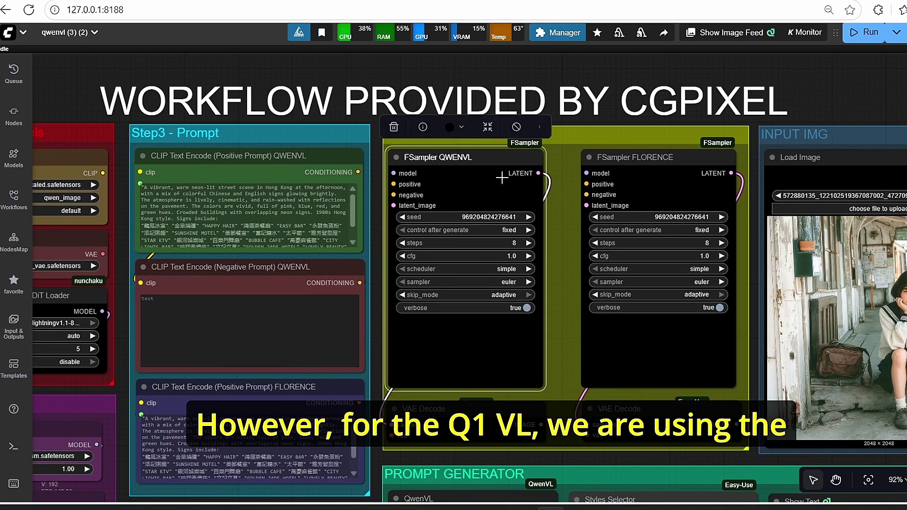
{"action": "left_click", "coordinate": [299, 171]}
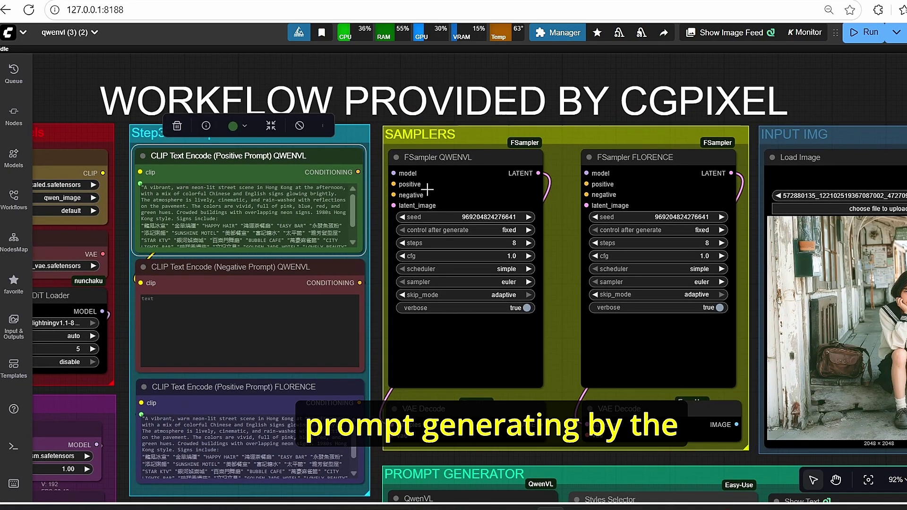
Move the Load Image node out of the UPSCALING group into the empty canvas beside it.
{"action": "left_click_drag", "start_coordinate": [384, 301], "coordinate": [384, 300]}
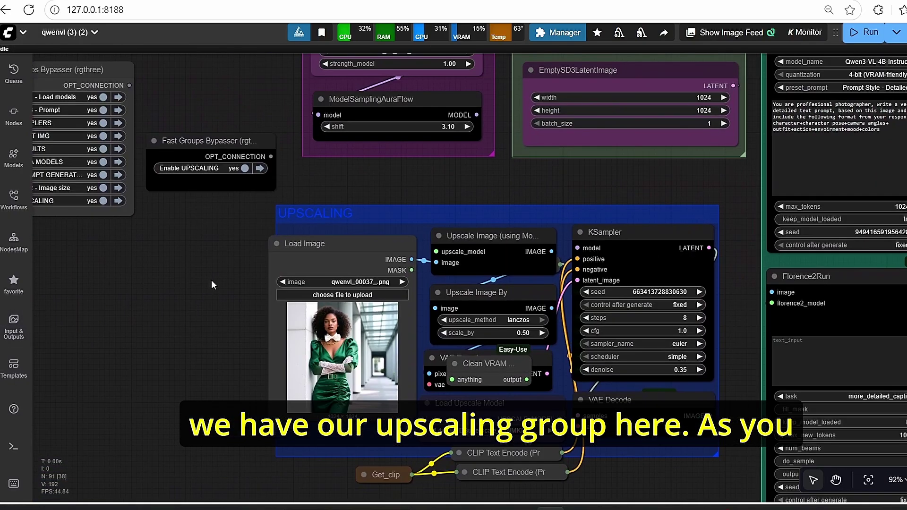
{"action": "scroll", "coordinate": [239, 268], "scroll_direction": "up", "scroll_amount": 3}
{"action": "left_click", "coordinate": [360, 257]}
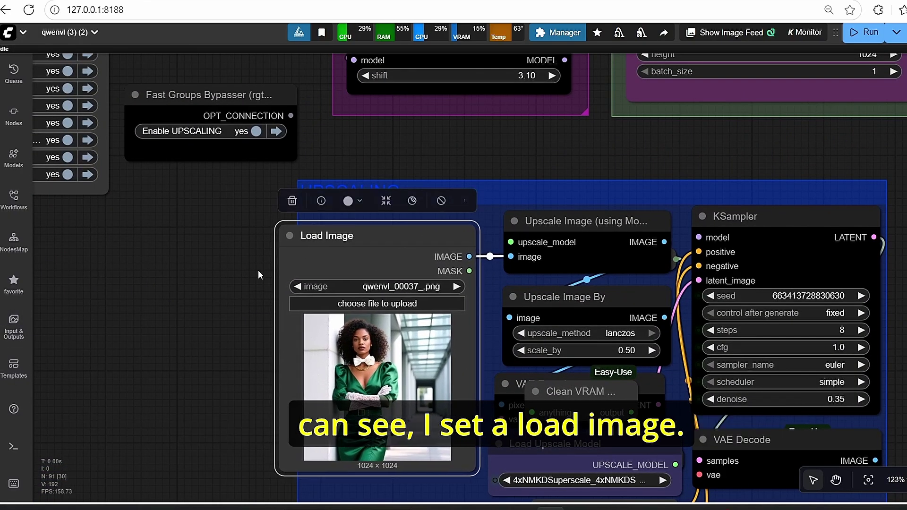
{"action": "left_click", "coordinate": [191, 290]}
{"action": "scroll", "coordinate": [192, 290], "scroll_direction": "down", "scroll_amount": 2}
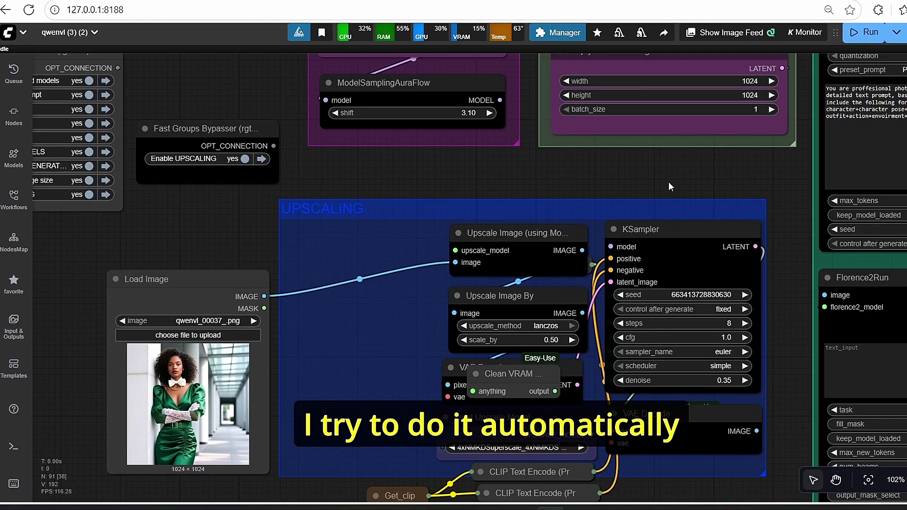
Add a GetNode on the empty canvas just above the UPSCALING group.
{"action": "scroll", "coordinate": [682, 179], "scroll_direction": "down", "scroll_amount": 4}
{"action": "left_click_drag", "start_coordinate": [712, 177], "coordinate": [542, 236]}
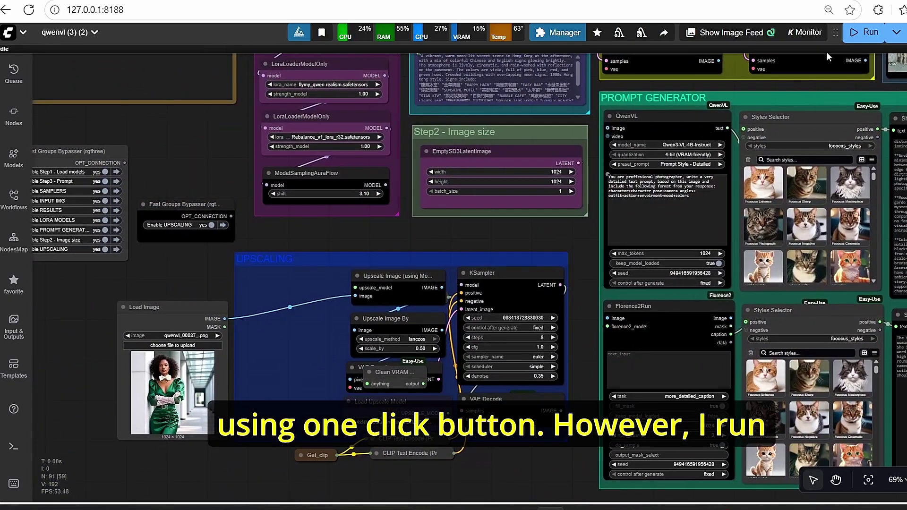
{"action": "scroll", "coordinate": [395, 301], "scroll_direction": "up", "scroll_amount": 3}
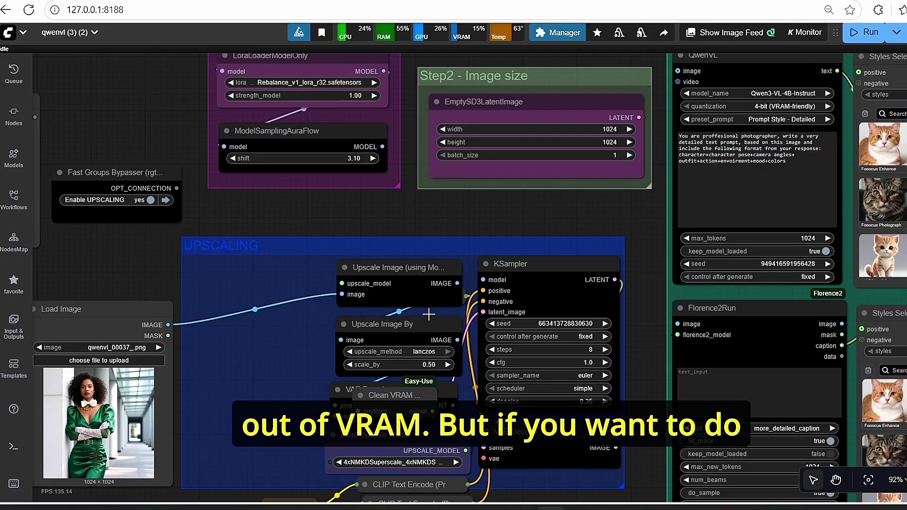
{"action": "scroll", "coordinate": [398, 197], "scroll_direction": "down", "scroll_amount": 6}
{"action": "scroll", "coordinate": [434, 202], "scroll_direction": "up", "scroll_amount": 4}
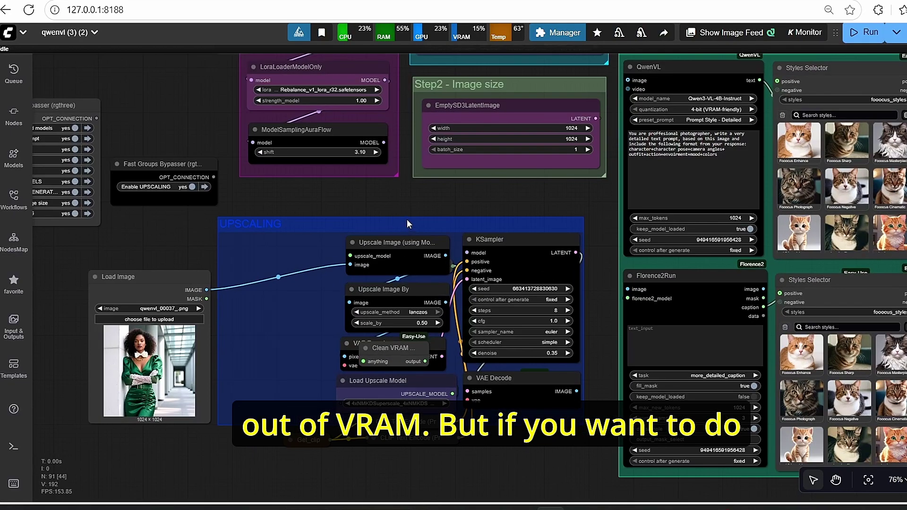
{"action": "left_click_drag", "start_coordinate": [379, 193], "coordinate": [425, 192]}
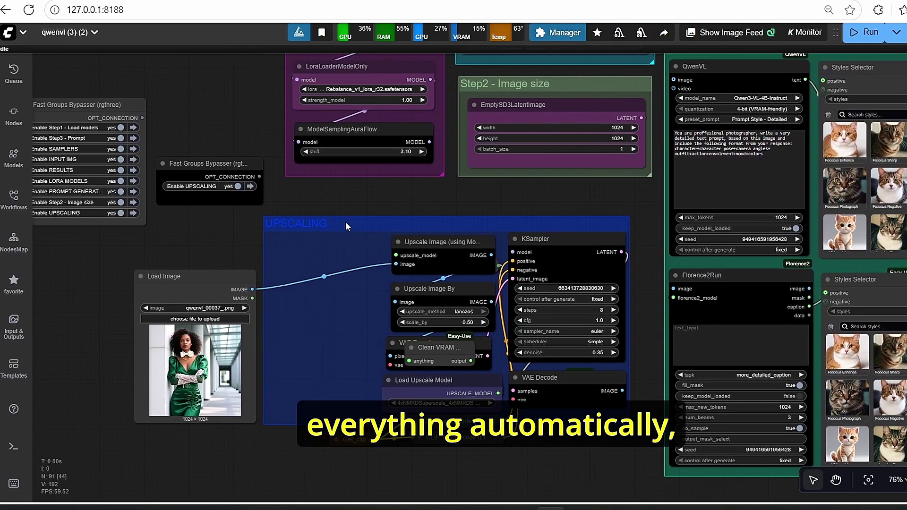
{"action": "double_click", "coordinate": [337, 198]}
{"action": "type", "text": "get"}
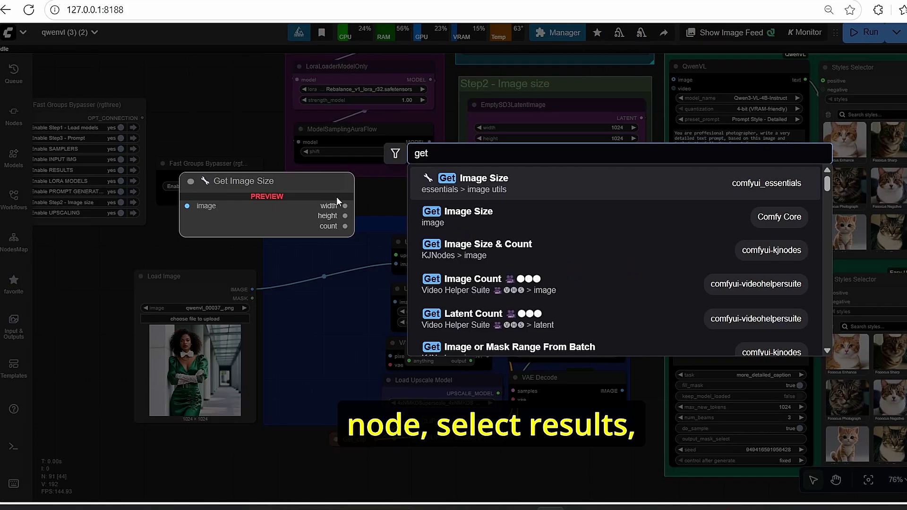
{"action": "type", "text": "node"}
{"action": "key", "text": "Return"}
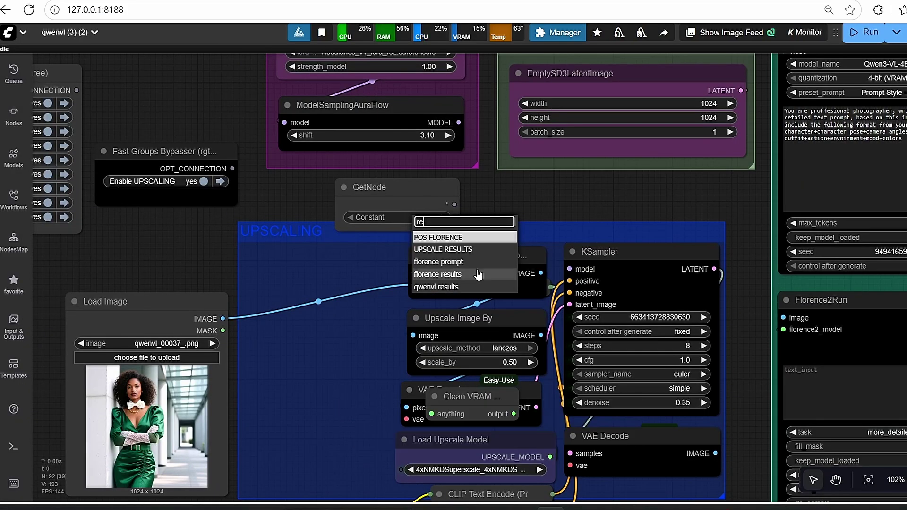
Set the GetNode's constant to qwenvl results and position the node at the UPSCALING group's upper edge.
{"action": "left_click", "coordinate": [470, 287]}
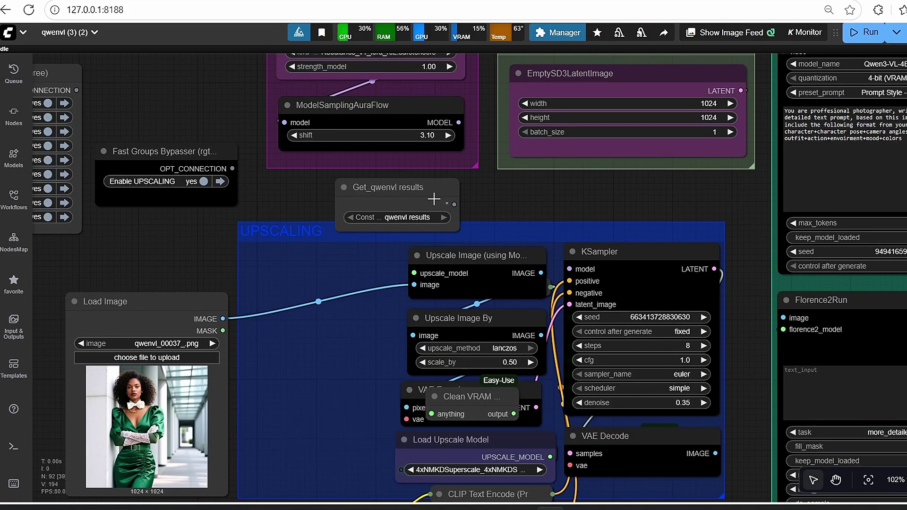
{"action": "left_click_drag", "start_coordinate": [431, 197], "coordinate": [414, 286]}
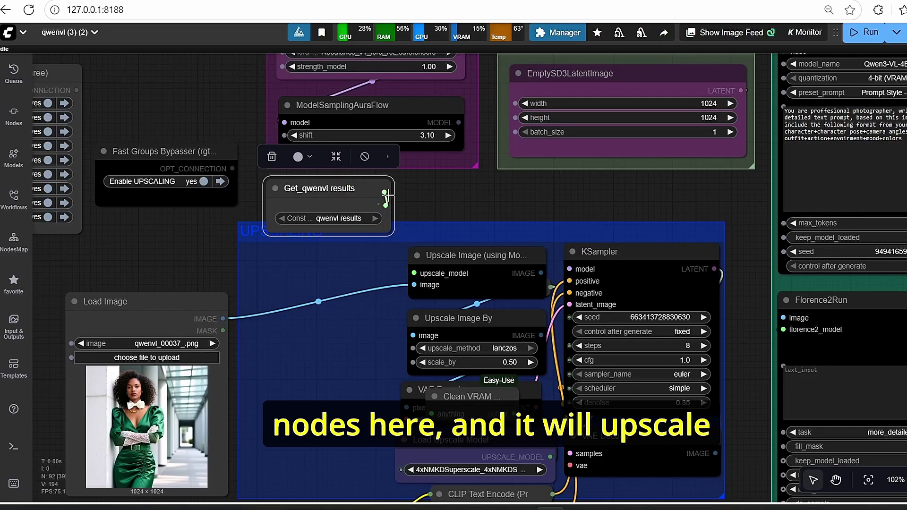
{"action": "left_click", "coordinate": [503, 204]}
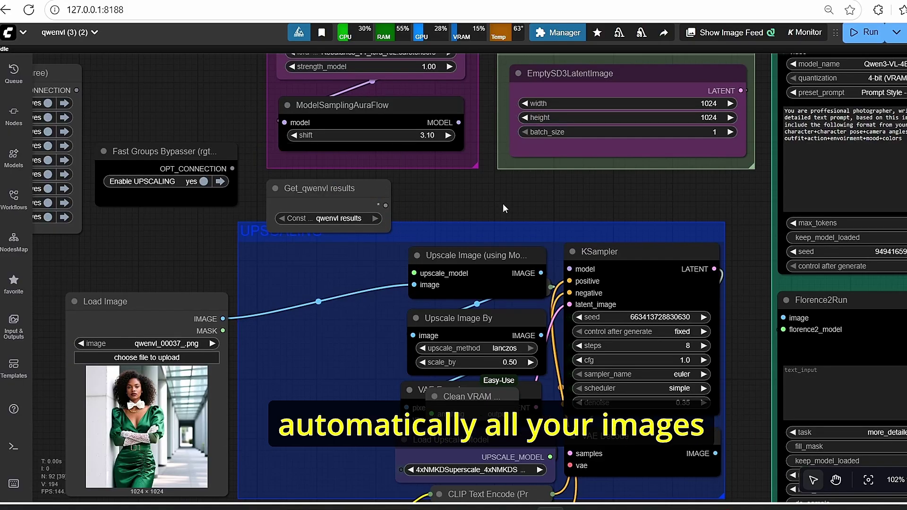
{"action": "scroll", "coordinate": [505, 205], "scroll_direction": "down", "scroll_amount": 1}
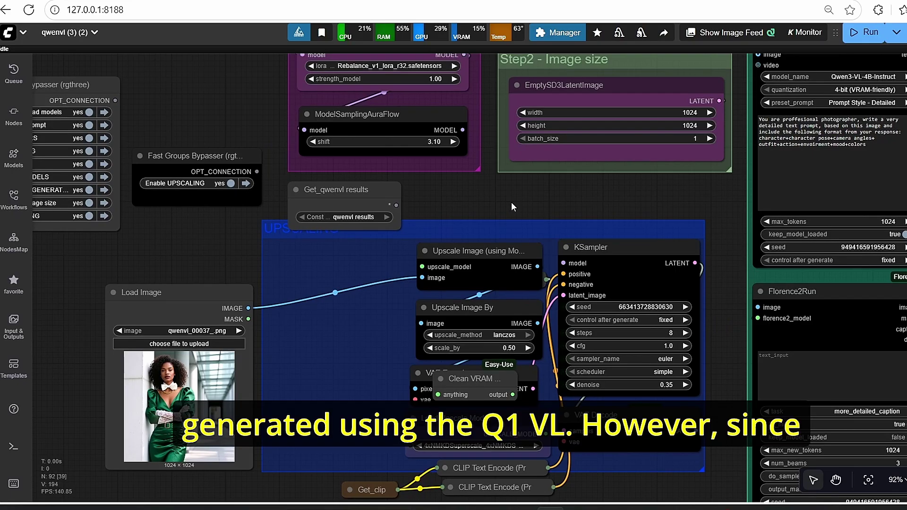
Delete the Get_qwenvl results node and move the Load Image node back into the UPSCALING group.
{"action": "left_click", "coordinate": [345, 189]}
{"action": "left_click", "coordinate": [288, 161]}
{"action": "left_click_drag", "start_coordinate": [190, 301], "coordinate": [338, 263]}
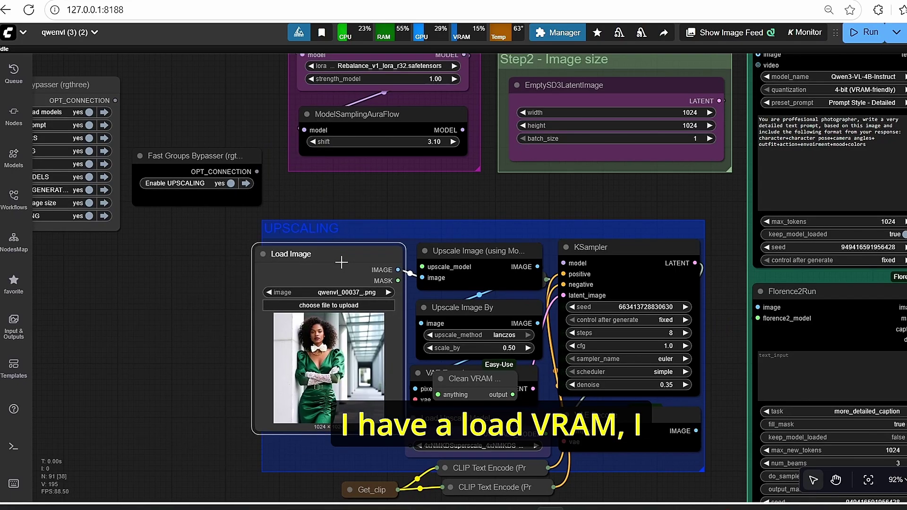
Disable the UPSCALING group in its small Fast Groups Bypasser node and move that node down beside the group.
{"action": "scroll", "coordinate": [265, 264], "scroll_direction": "up", "scroll_amount": 3}
{"action": "scroll", "coordinate": [176, 307], "scroll_direction": "down", "scroll_amount": 6}
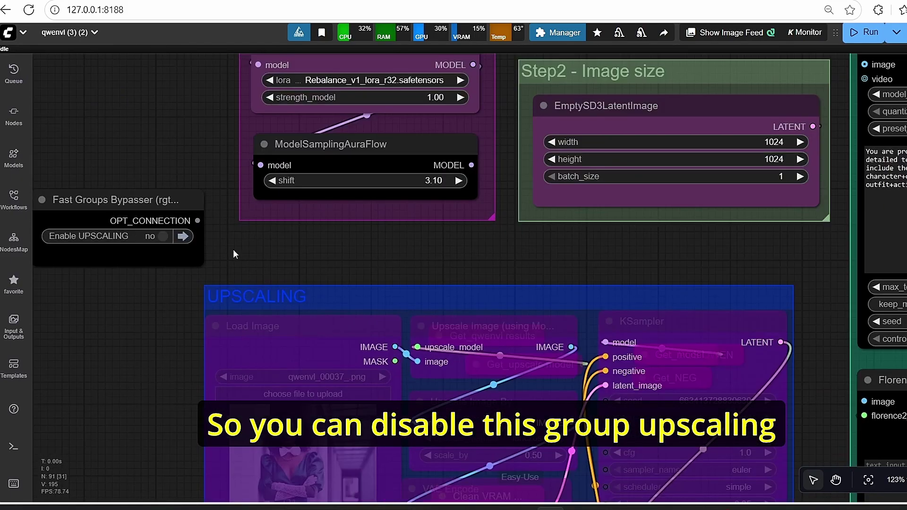
{"action": "left_click_drag", "start_coordinate": [234, 248], "coordinate": [371, 217]}
{"action": "scroll", "coordinate": [372, 216], "scroll_direction": "down", "scroll_amount": 2}
{"action": "left_click", "coordinate": [298, 181]}
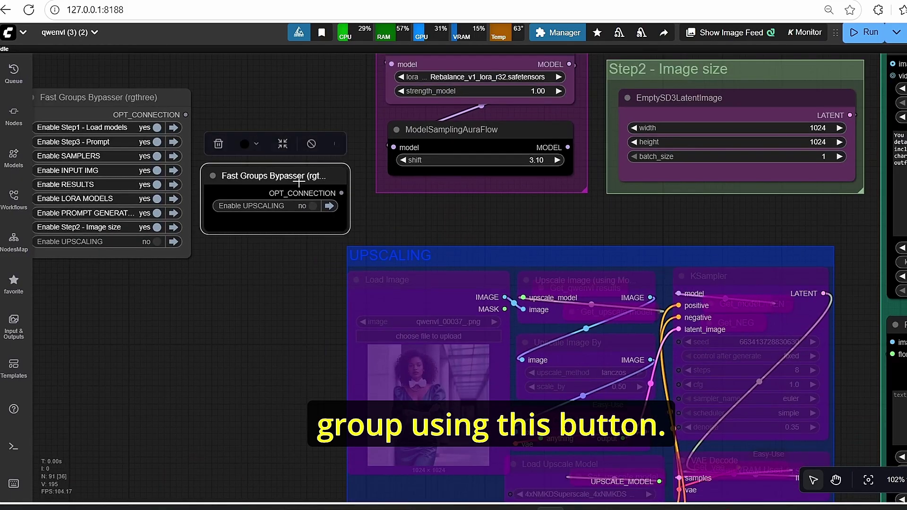
{"action": "left_click_drag", "start_coordinate": [299, 182], "coordinate": [289, 279]}
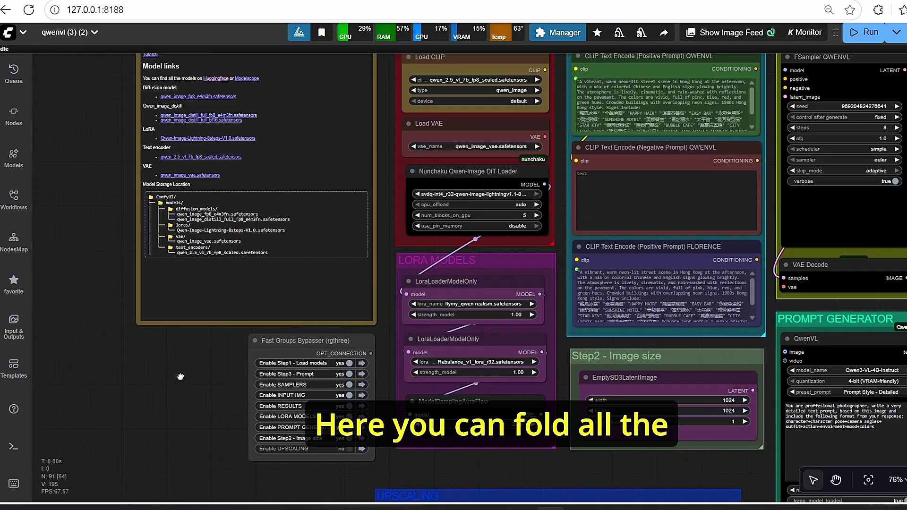
Examine the Model links note for the required Qwen-Image models and their storage folders.
{"action": "left_click_drag", "start_coordinate": [89, 165], "coordinate": [118, 223]}
{"action": "scroll", "coordinate": [118, 223], "scroll_direction": "up", "scroll_amount": 1}
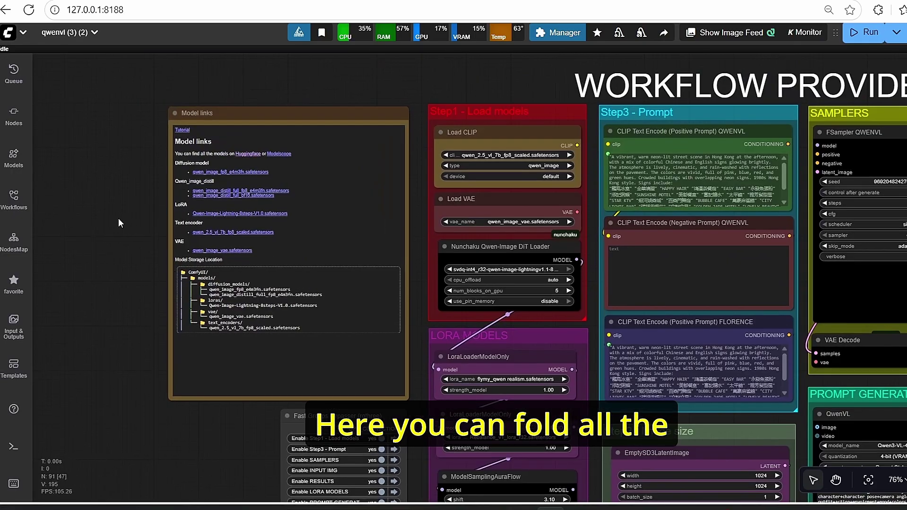
{"action": "scroll", "coordinate": [119, 223], "scroll_direction": "up", "scroll_amount": 4}
{"action": "scroll", "coordinate": [181, 218], "scroll_direction": "down", "scroll_amount": 2}
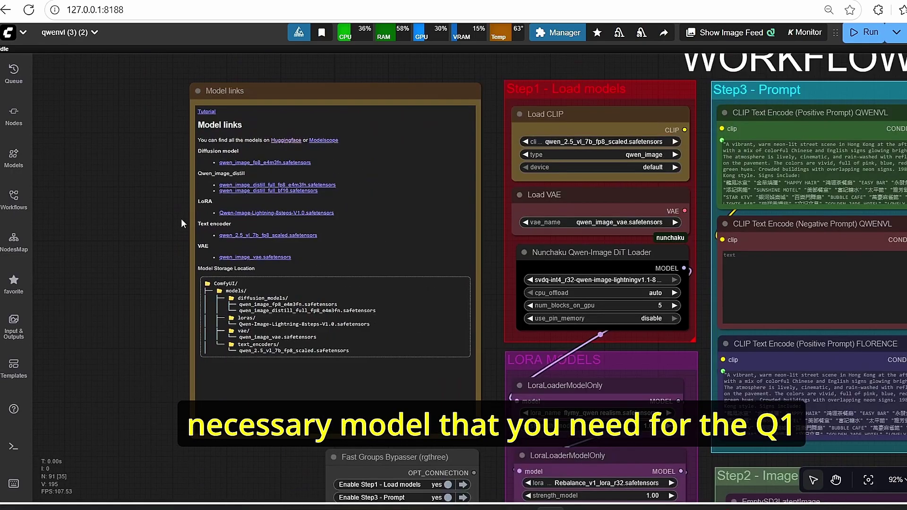
{"action": "scroll", "coordinate": [474, 187], "scroll_direction": "down", "scroll_amount": 5}
{"action": "left_click_drag", "start_coordinate": [315, 409], "coordinate": [162, 265]}
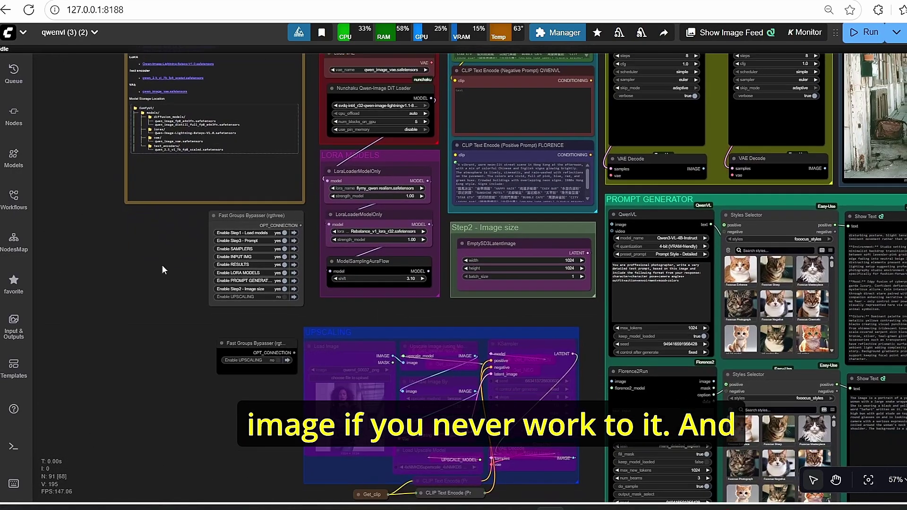
Look over the RESULTS, INPUT IMG and SAMPLERS groups of the workflow.
{"action": "left_click_drag", "start_coordinate": [618, 376], "coordinate": [331, 387]}
{"action": "scroll", "coordinate": [331, 387], "scroll_direction": "down", "scroll_amount": 1}
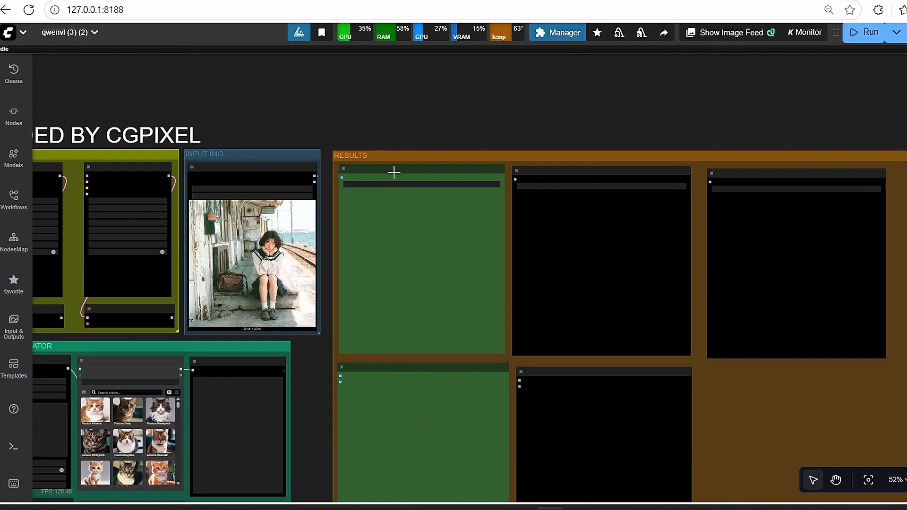
{"action": "left_click_drag", "start_coordinate": [307, 118], "coordinate": [724, 107]}
{"action": "scroll", "coordinate": [415, 106], "scroll_direction": "up", "scroll_amount": 4}
{"action": "scroll", "coordinate": [724, 108], "scroll_direction": "up", "scroll_amount": 3}
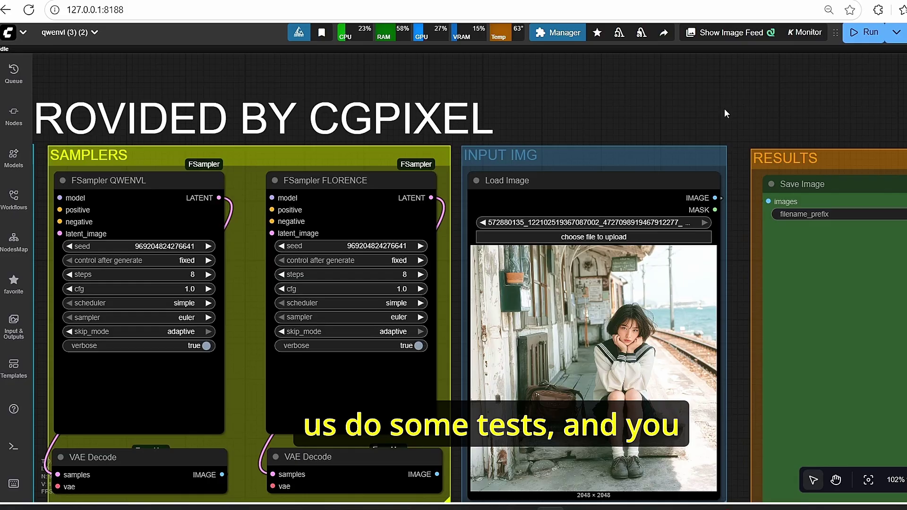
{"action": "scroll", "coordinate": [724, 109], "scroll_direction": "down", "scroll_amount": 2}
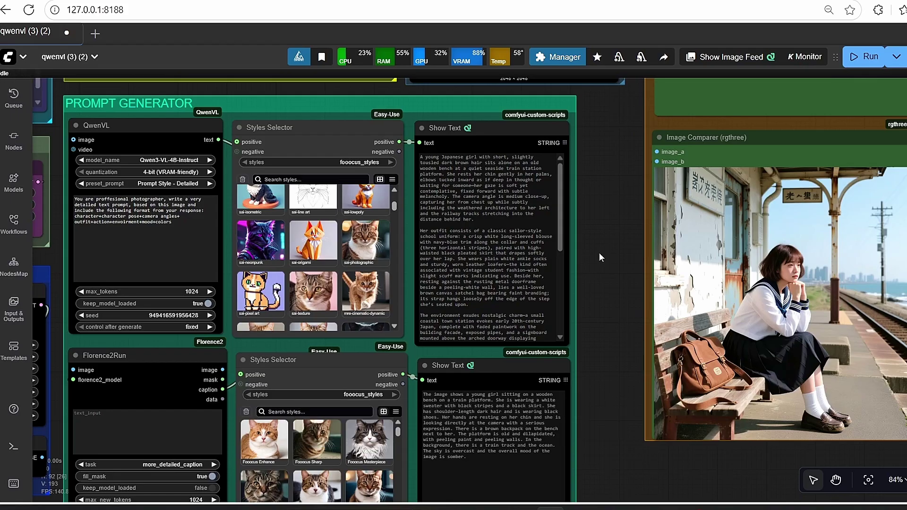
Read the QwenVL prompt in its Show Text node, checking the character, pose, outfit, environment, mood and color descriptions.
{"action": "left_click_drag", "start_coordinate": [599, 254], "coordinate": [727, 261]}
{"action": "scroll", "coordinate": [281, 264], "scroll_direction": "up", "scroll_amount": 5}
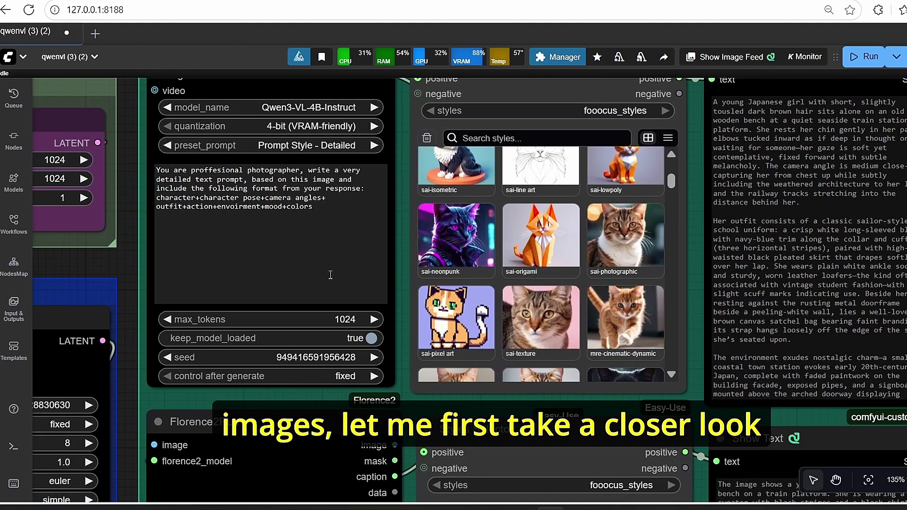
{"action": "scroll", "coordinate": [456, 262], "scroll_direction": "down", "scroll_amount": 3}
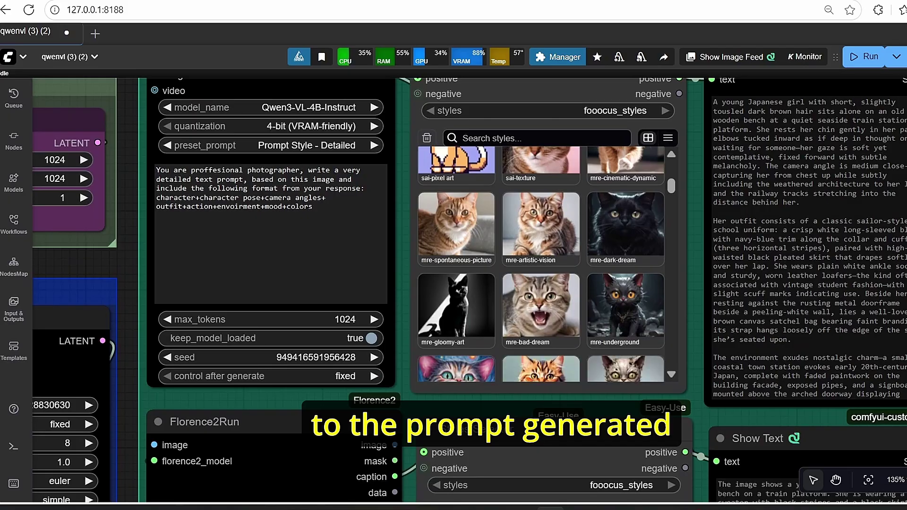
{"action": "left_click_drag", "start_coordinate": [906, 260], "coordinate": [856, 307]}
{"action": "scroll", "coordinate": [850, 189], "scroll_direction": "up", "scroll_amount": 2}
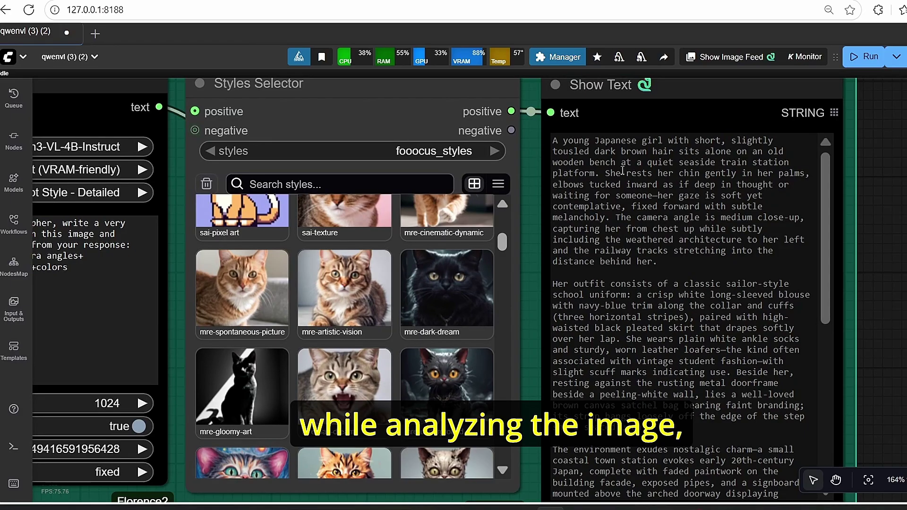
{"action": "scroll", "coordinate": [622, 171], "scroll_direction": "down", "scroll_amount": 2}
{"action": "scroll", "coordinate": [621, 173], "scroll_direction": "up", "scroll_amount": 2}
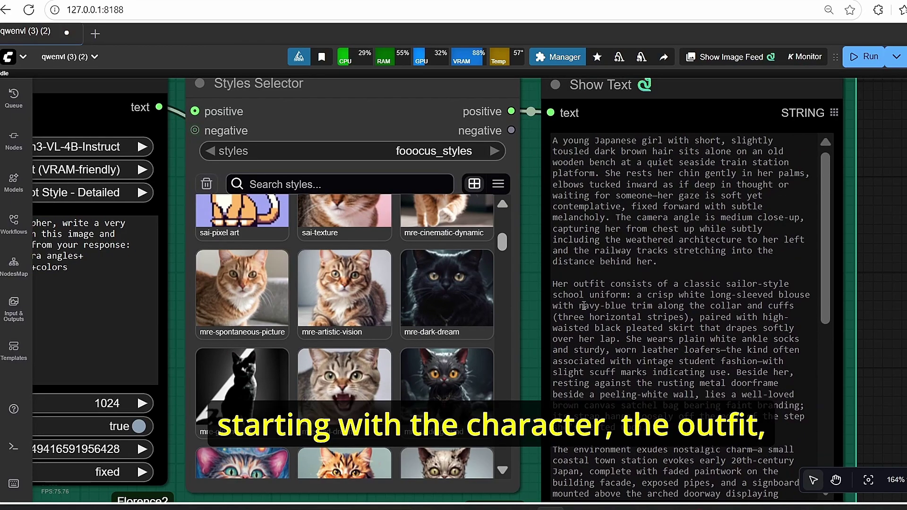
{"action": "scroll", "coordinate": [584, 306], "scroll_direction": "down", "scroll_amount": 8}
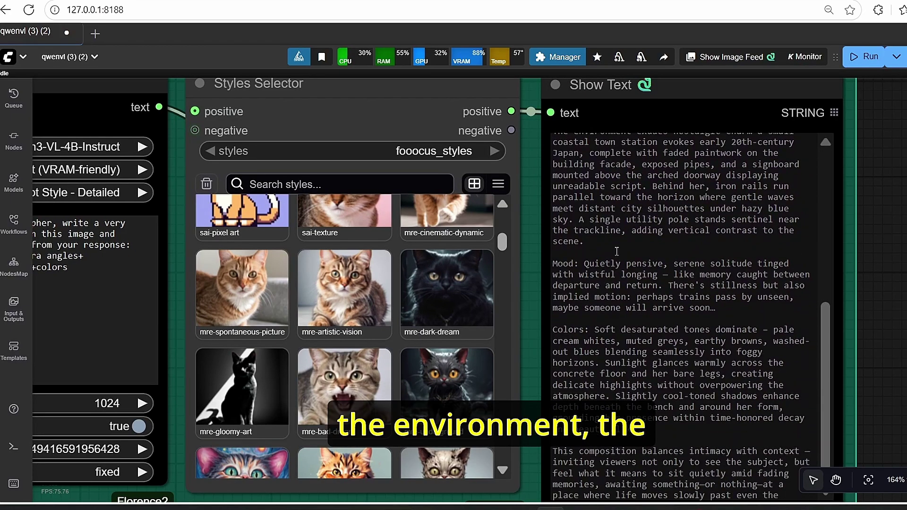
{"action": "scroll", "coordinate": [607, 302], "scroll_direction": "down", "scroll_amount": 1}
{"action": "scroll", "coordinate": [642, 353], "scroll_direction": "up", "scroll_amount": 8}
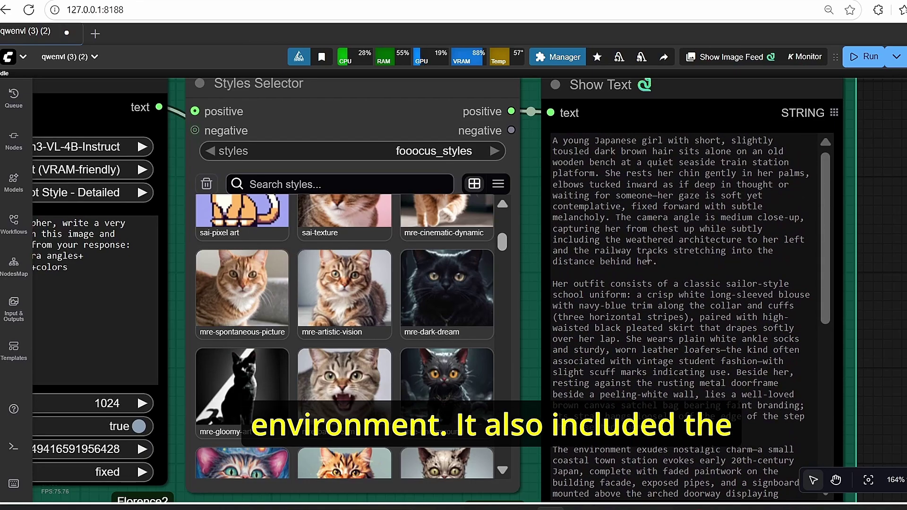
{"action": "scroll", "coordinate": [881, 274], "scroll_direction": "down", "scroll_amount": 4}
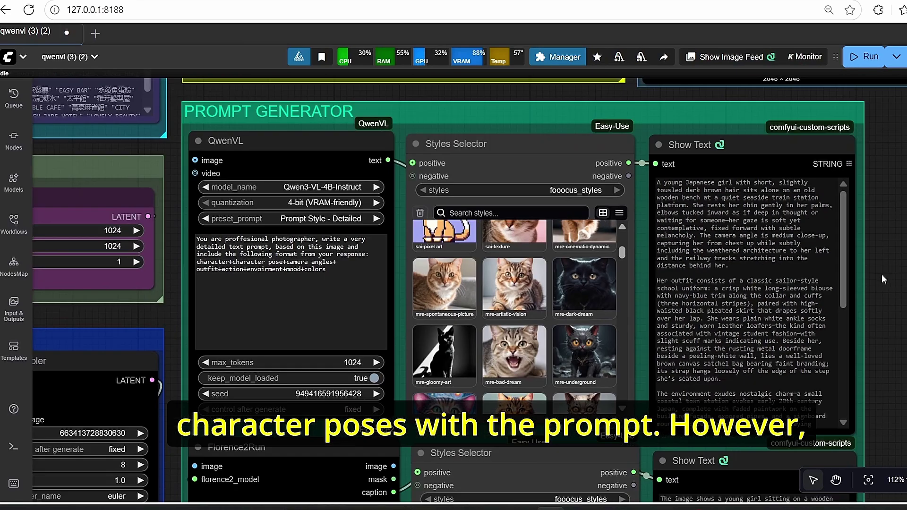
Read the Florence2 caption in its Show Text node and compare its detail with the QwenVL prompt.
{"action": "left_click_drag", "start_coordinate": [900, 465], "coordinate": [799, 170]}
{"action": "scroll", "coordinate": [794, 293], "scroll_direction": "up", "scroll_amount": 3}
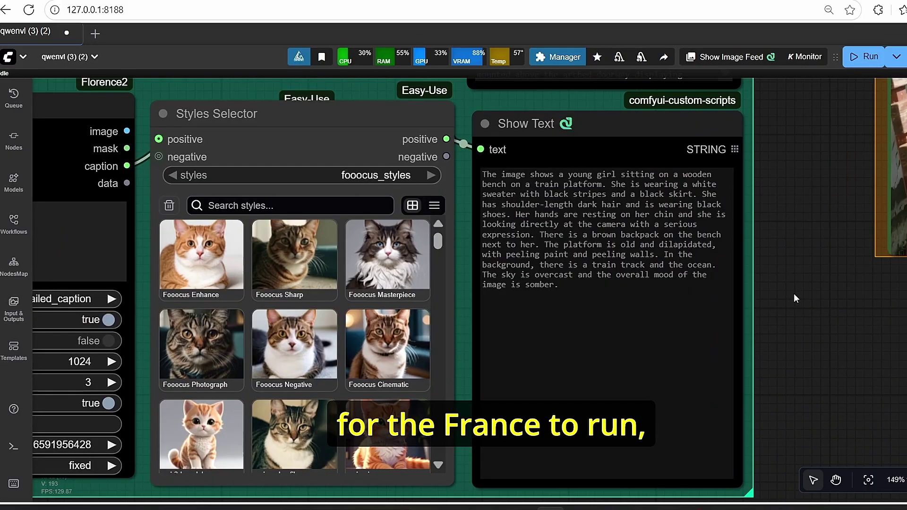
{"action": "scroll", "coordinate": [541, 221], "scroll_direction": "up", "scroll_amount": 3}
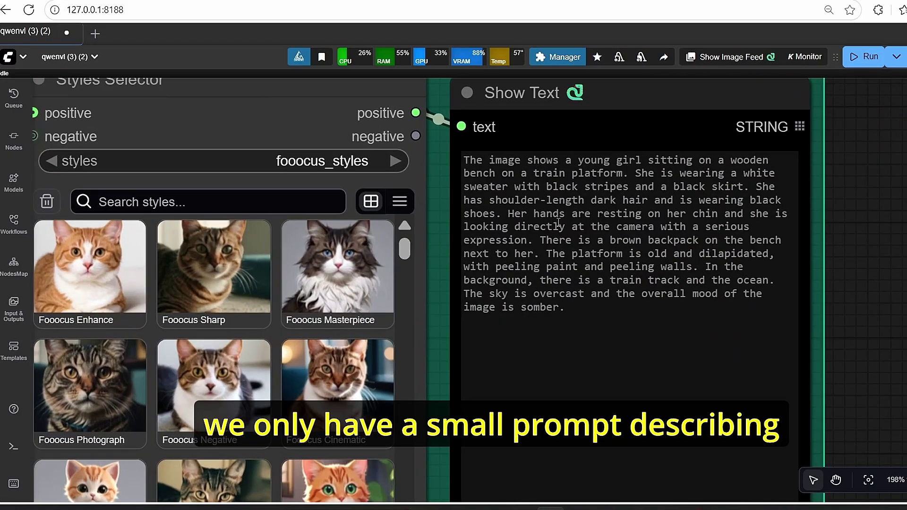
{"action": "scroll", "coordinate": [689, 261], "scroll_direction": "down", "scroll_amount": 6}
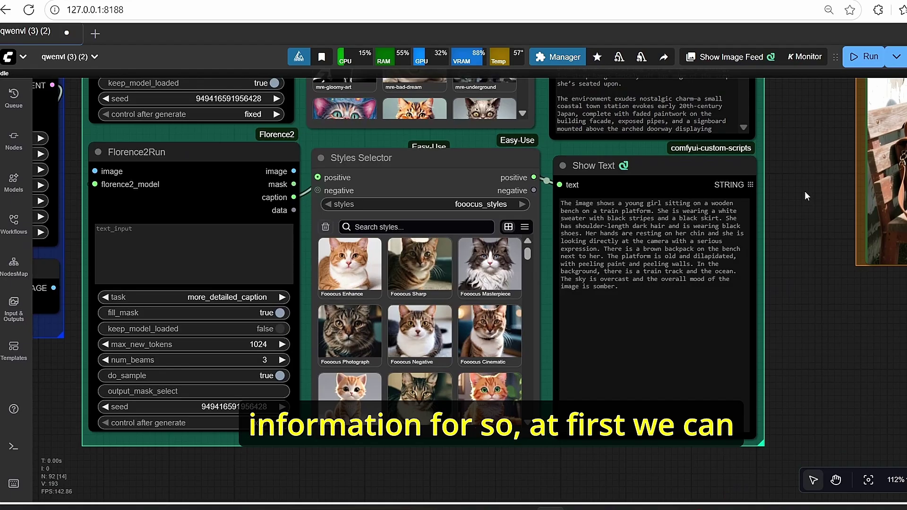
{"action": "left_click_drag", "start_coordinate": [804, 191], "coordinate": [872, 316]}
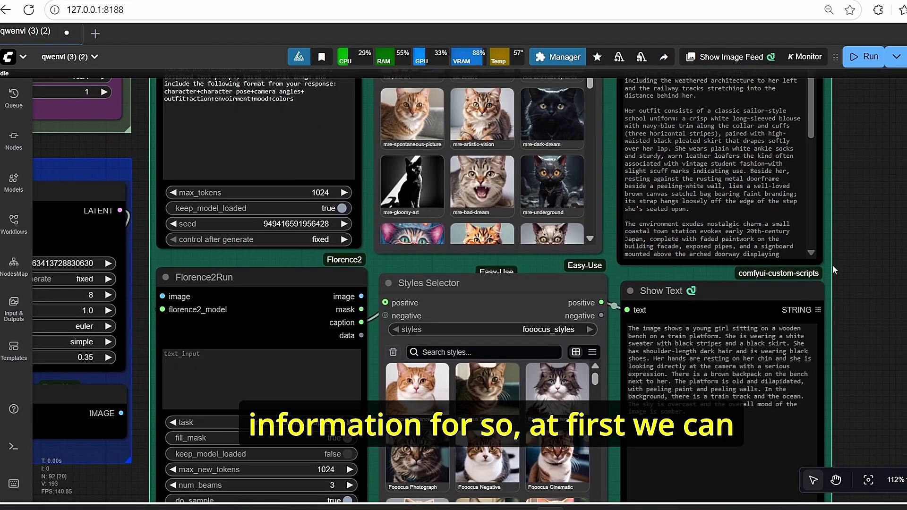
{"action": "left_click_drag", "start_coordinate": [811, 128], "coordinate": [849, 271]}
{"action": "left_click_drag", "start_coordinate": [850, 216], "coordinate": [875, 343]}
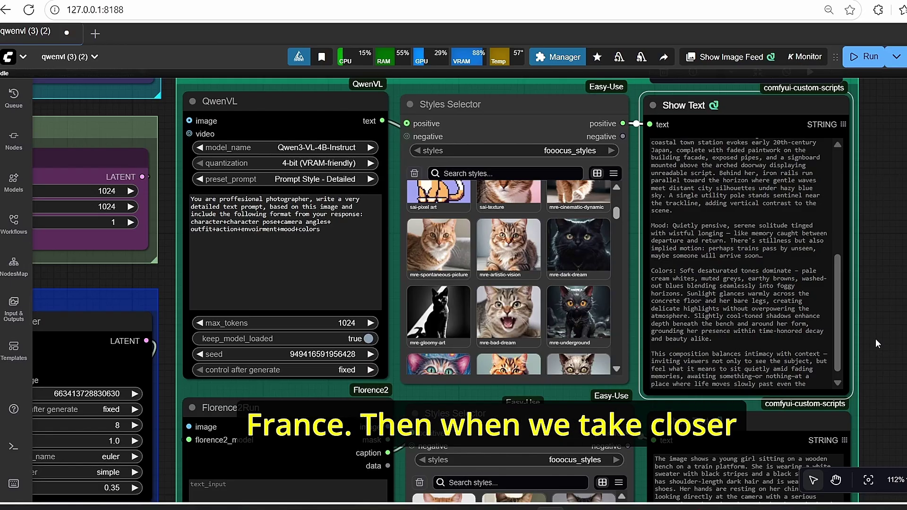
Compare the QwenVL image in the Image Comparer with the original photo in the INPUT IMG group.
{"action": "scroll", "coordinate": [875, 338], "scroll_direction": "down", "scroll_amount": 4}
{"action": "left_click_drag", "start_coordinate": [875, 284], "coordinate": [447, 188]}
{"action": "scroll", "coordinate": [395, 158], "scroll_direction": "up", "scroll_amount": 3}
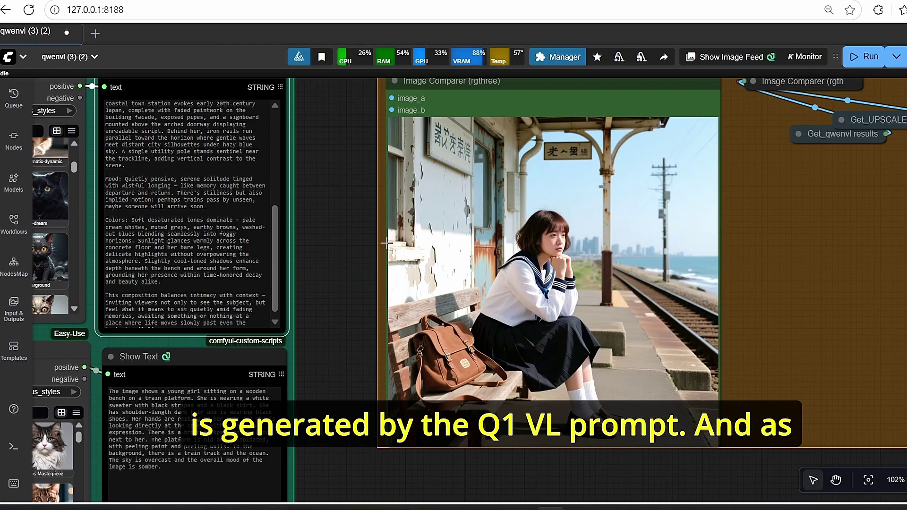
{"action": "scroll", "coordinate": [340, 227], "scroll_direction": "down", "scroll_amount": 5}
{"action": "left_click_drag", "start_coordinate": [332, 175], "coordinate": [404, 451]}
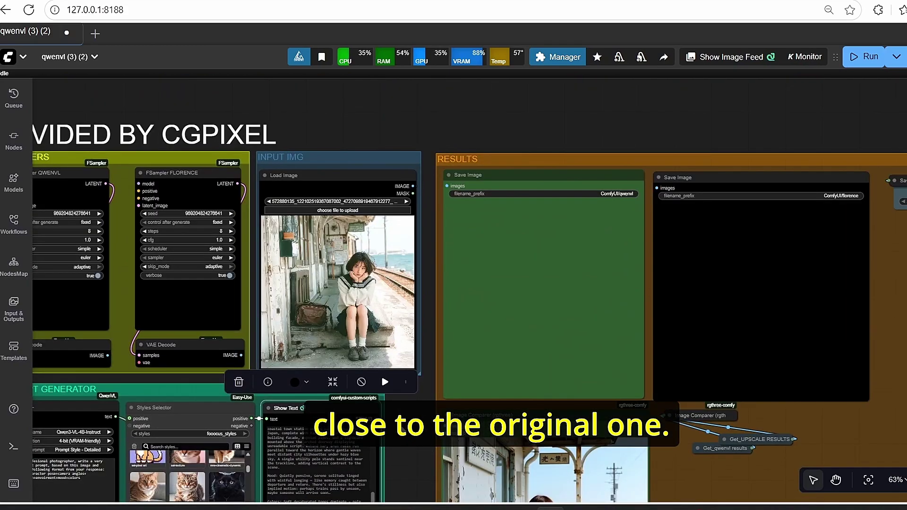
{"action": "scroll", "coordinate": [297, 251], "scroll_direction": "up", "scroll_amount": 5}
{"action": "left_click_drag", "start_coordinate": [484, 490], "coordinate": [242, 113]}
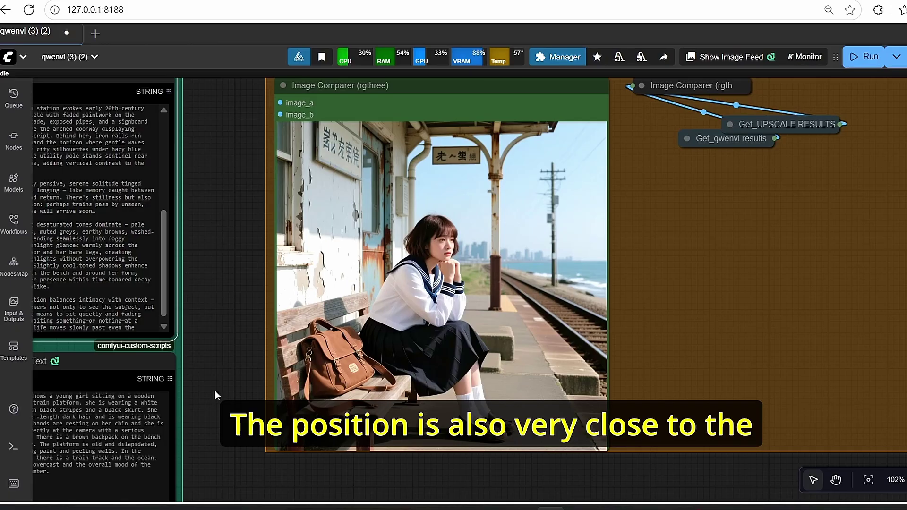
Examine the Florence2 image in the Image Comparer against the QwenVL image and the original photo.
{"action": "scroll", "coordinate": [214, 390], "scroll_direction": "down", "scroll_amount": 3}
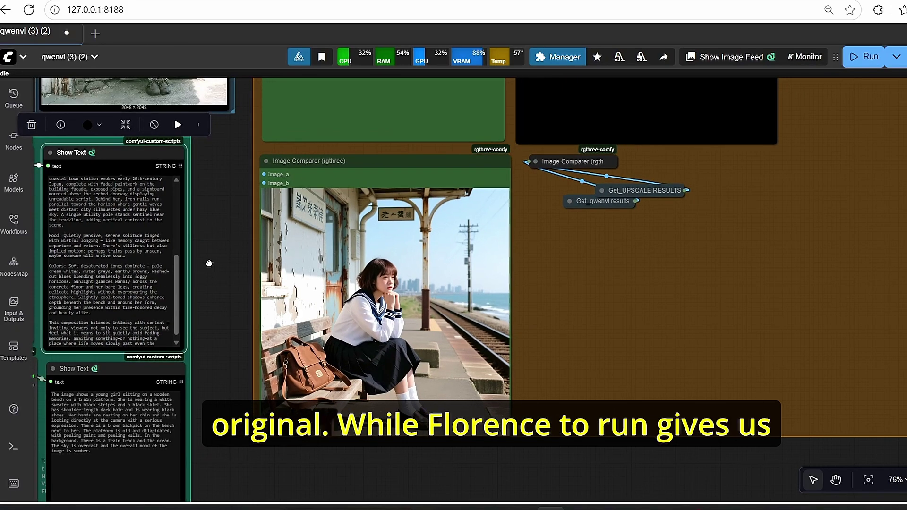
{"action": "scroll", "coordinate": [207, 265], "scroll_direction": "up", "scroll_amount": 4}
{"action": "left_click_drag", "start_coordinate": [207, 265], "coordinate": [196, 210]}
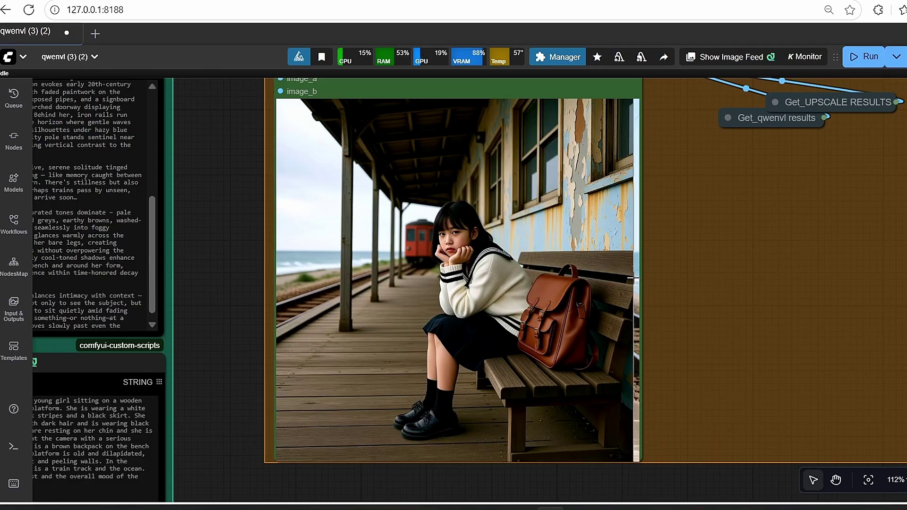
{"action": "scroll", "coordinate": [635, 280], "scroll_direction": "up", "scroll_amount": 1}
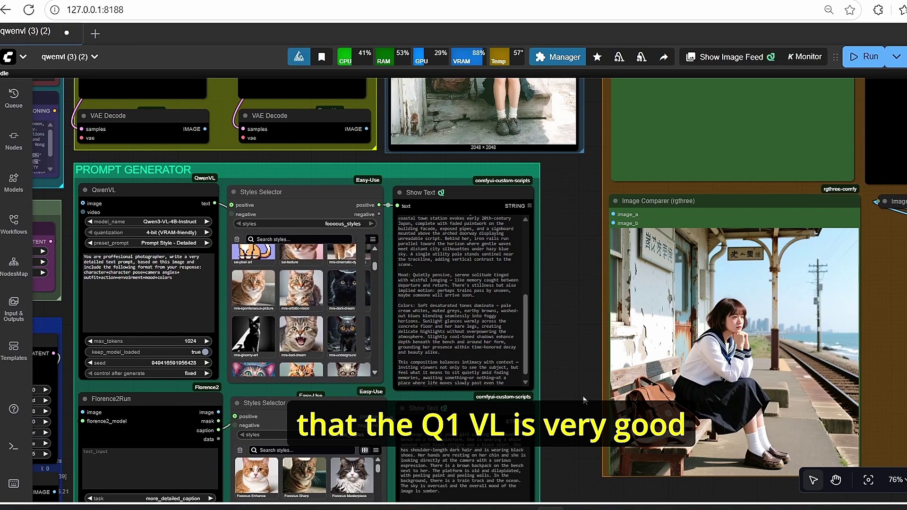
{"action": "left_click_drag", "start_coordinate": [563, 219], "coordinate": [577, 340]}
{"action": "scroll", "coordinate": [575, 327], "scroll_direction": "up", "scroll_amount": 3}
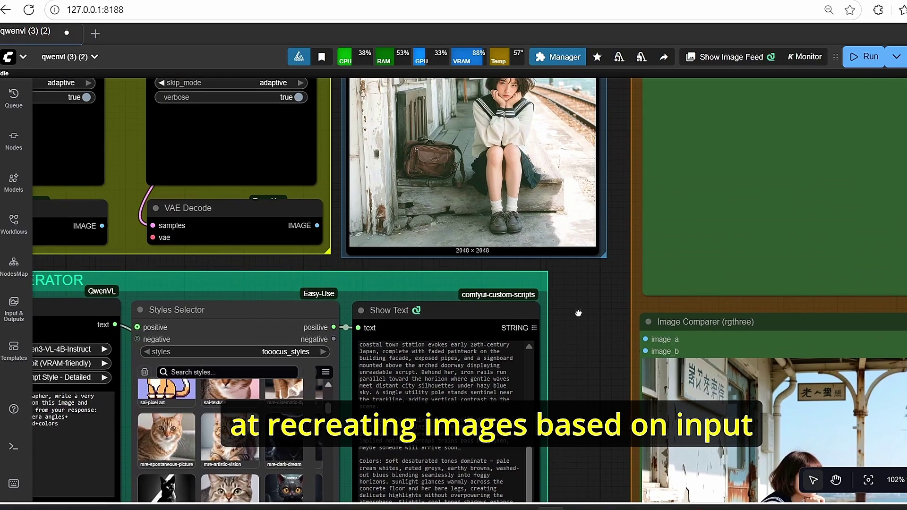
{"action": "scroll", "coordinate": [639, 454], "scroll_direction": "down", "scroll_amount": 5}
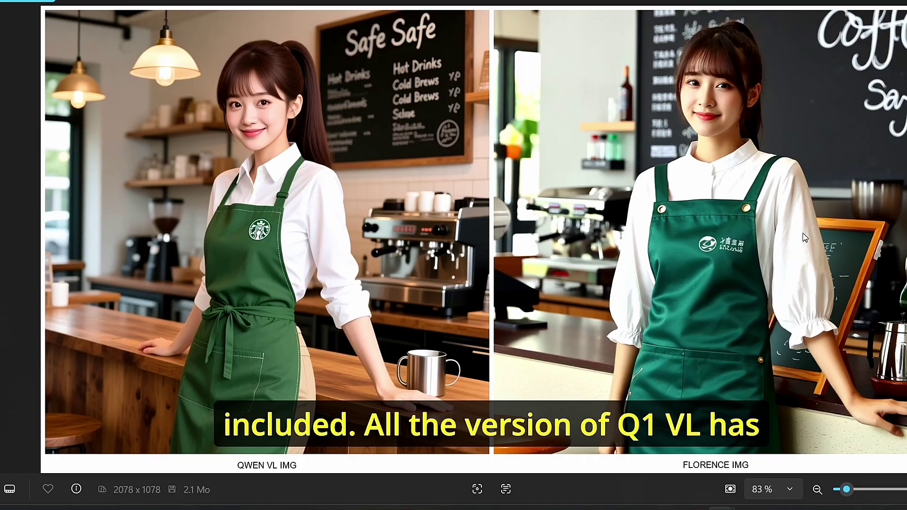
Switch to the image viewer and advance to the next side-by-side comparison image.
{"action": "key", "text": "Right"}
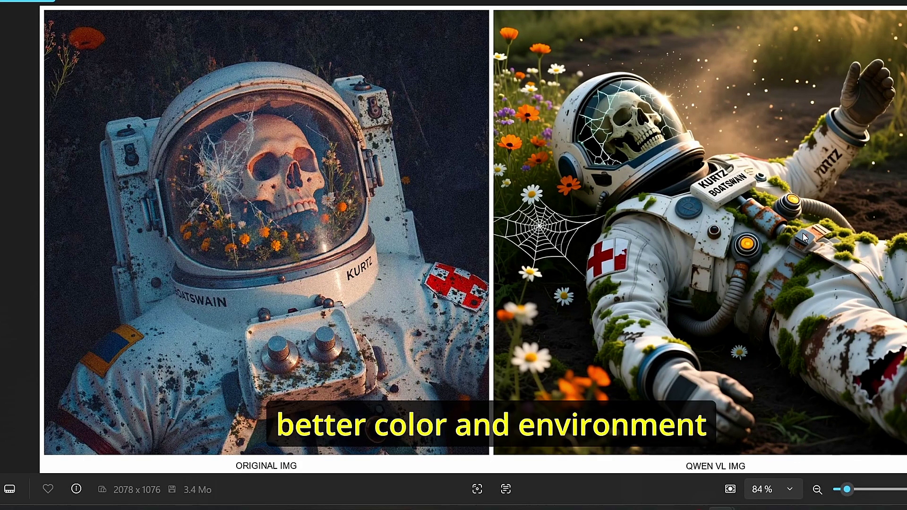
Browse the remaining side-by-side comparison images, comparing poses, colors and environments across the original, QwenVL and Florence2 versions.
{"action": "key", "text": "Right"}
{"action": "key", "text": "Right"}
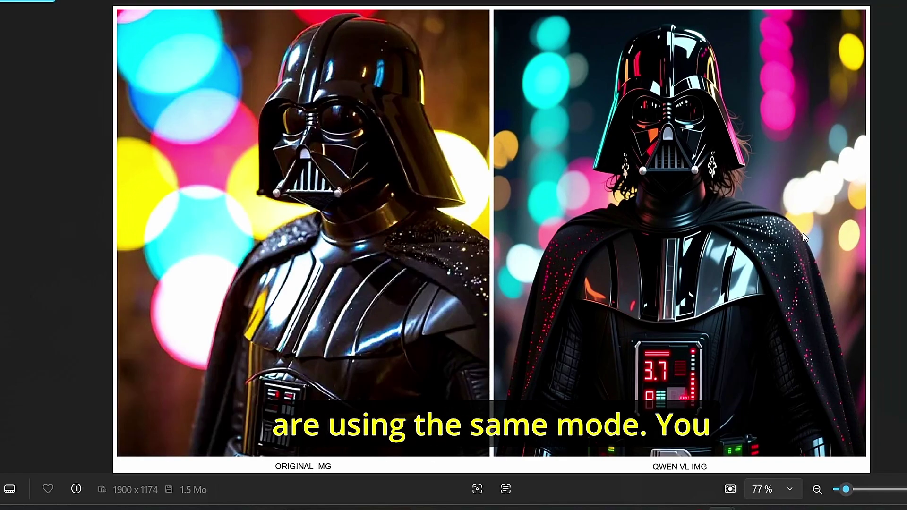
{"action": "key", "text": "Right"}
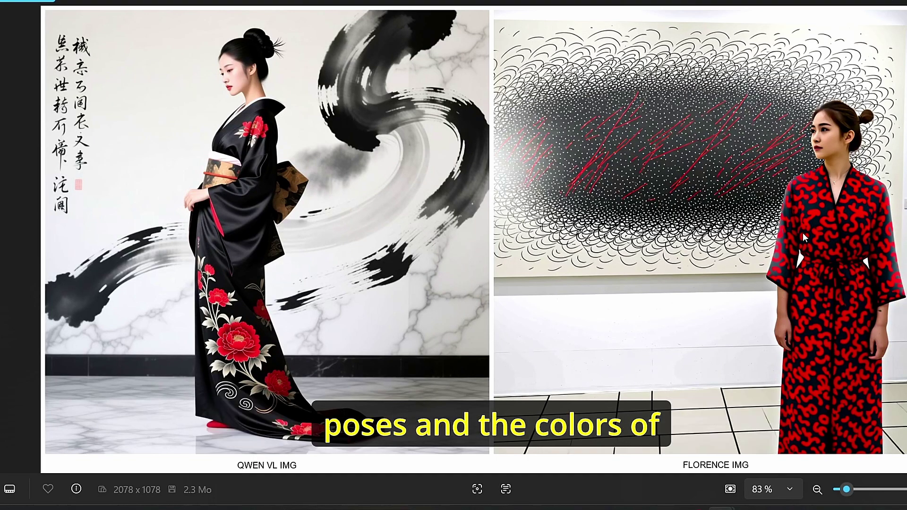
{"action": "key", "text": "Right"}
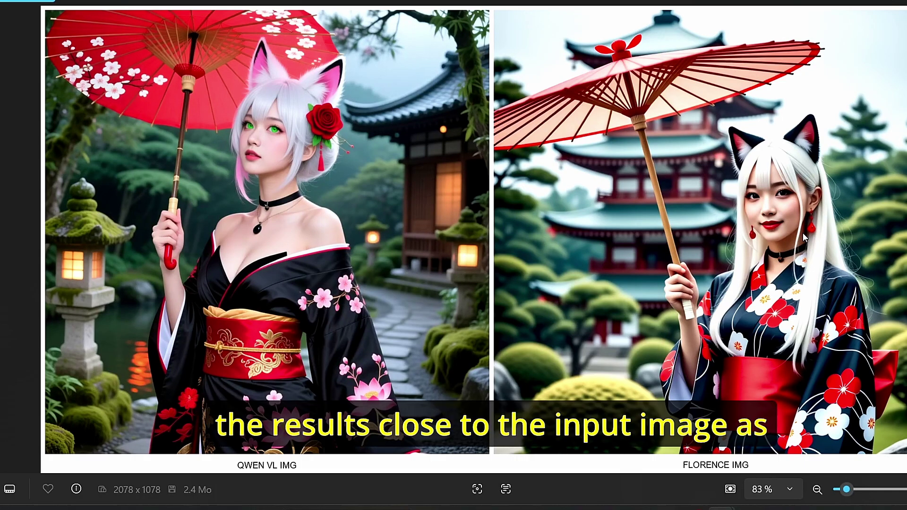
{"action": "key", "text": "Right"}
{"action": "key", "text": "Right"}
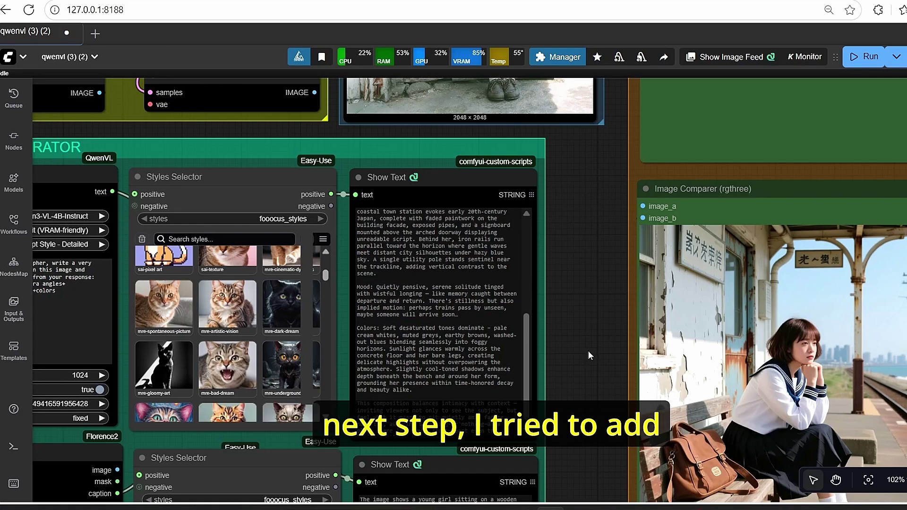
View the Load Image node's station photo, then switch to the image viewer to examine the illustrated wizard holding a glowing orb.
{"action": "left_click_drag", "start_coordinate": [590, 222], "coordinate": [585, 406]}
{"action": "left_click_drag", "start_coordinate": [608, 218], "coordinate": [597, 291]}
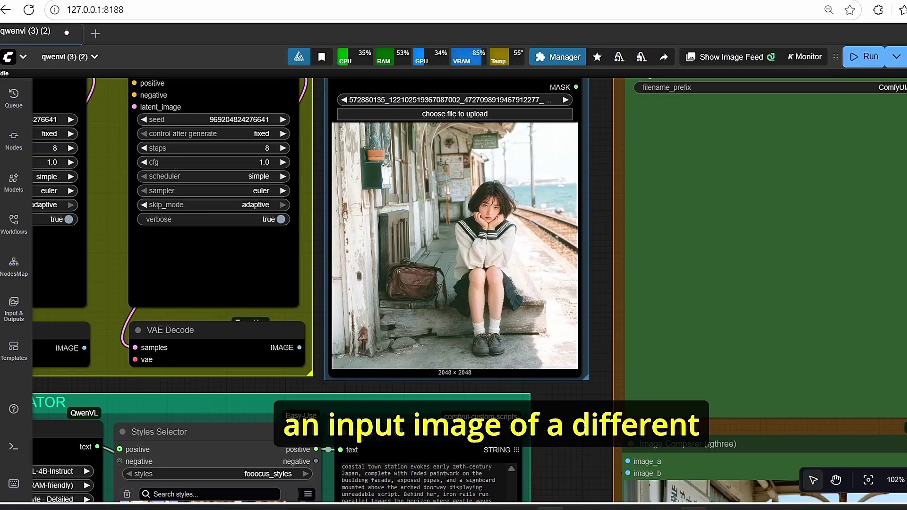
{"action": "mouse_move", "coordinate": [722, 508]}
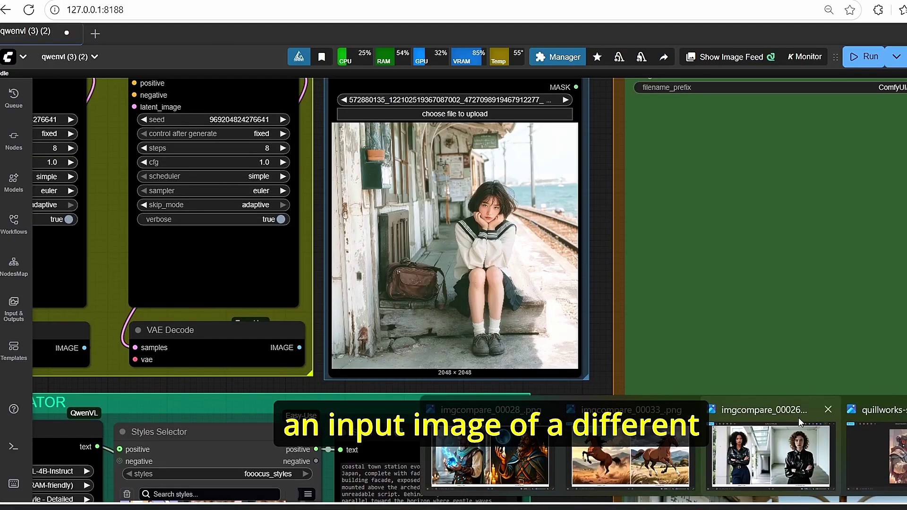
{"action": "left_click", "coordinate": [492, 454]}
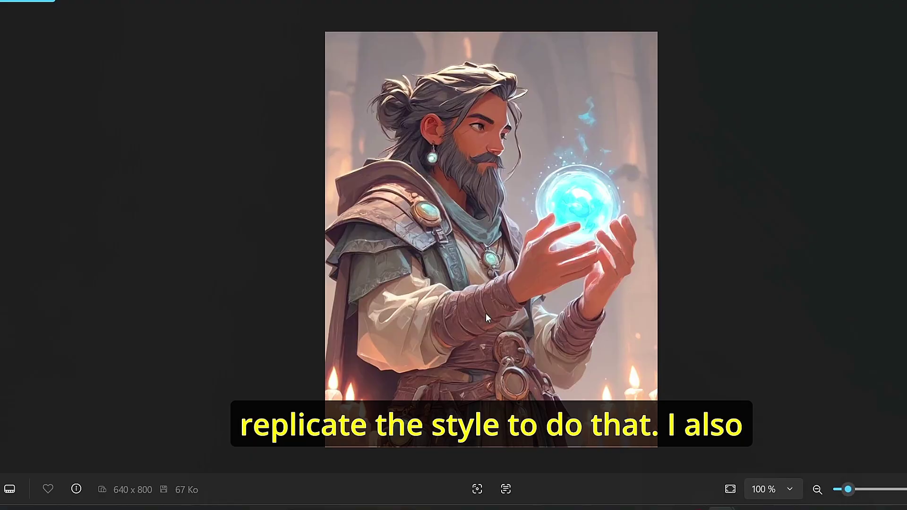
Switch back to ComfyUI and append "+image style" to the end of the QwenVL node's custom prompt.
{"action": "left_click", "coordinate": [551, 509]}
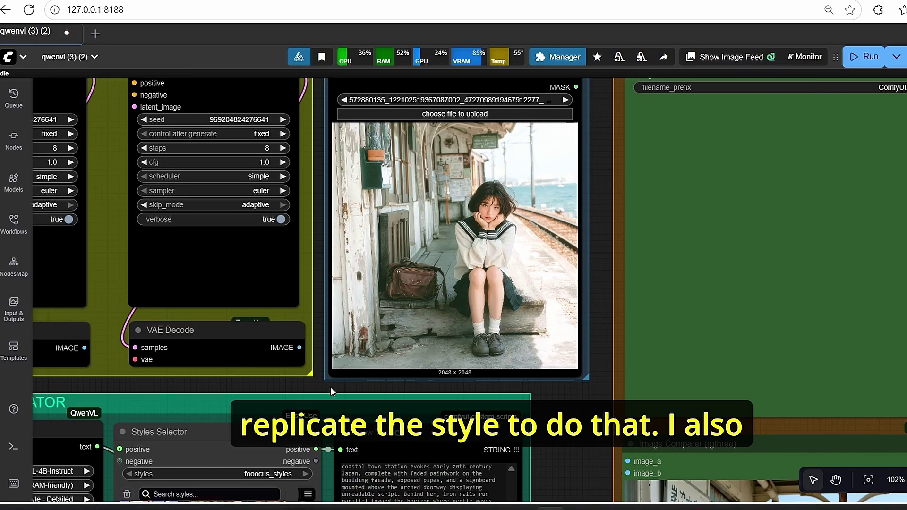
{"action": "left_click_drag", "start_coordinate": [330, 387], "coordinate": [783, 106]}
{"action": "scroll", "coordinate": [489, 264], "scroll_direction": "up", "scroll_amount": 4}
{"action": "left_click", "coordinate": [539, 292]}
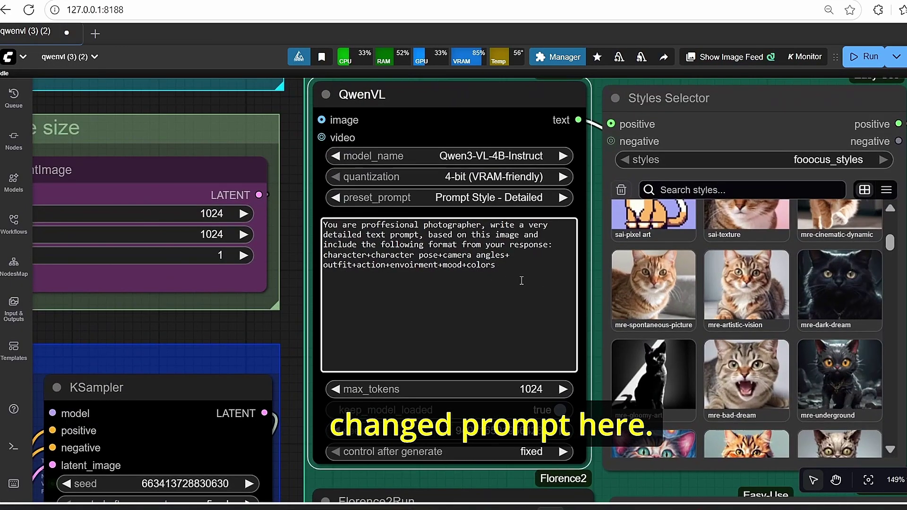
{"action": "type", "text": "+image style"}
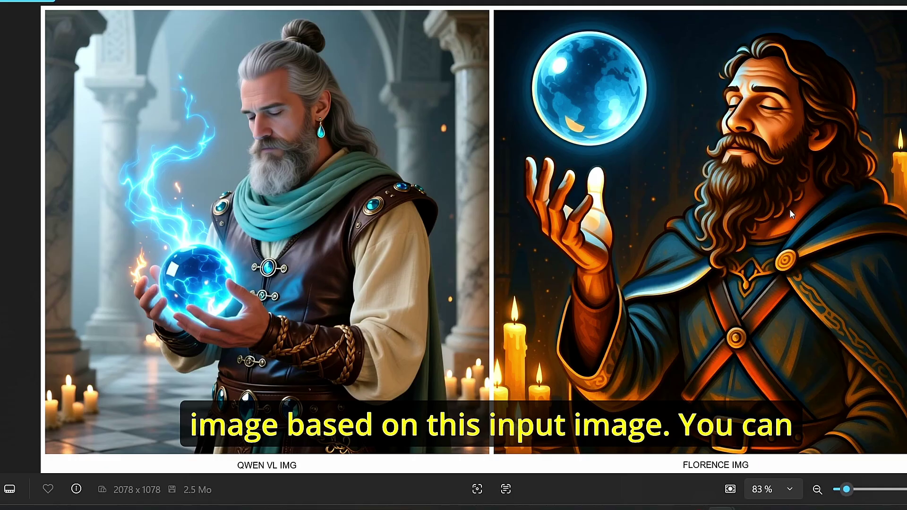
Compare the wizard input illustration with its QwenVL and Florence2 versions in the image viewer, examining details and art style up close.
{"action": "mouse_move", "coordinate": [721, 509]}
{"action": "left_click", "coordinate": [859, 455]}
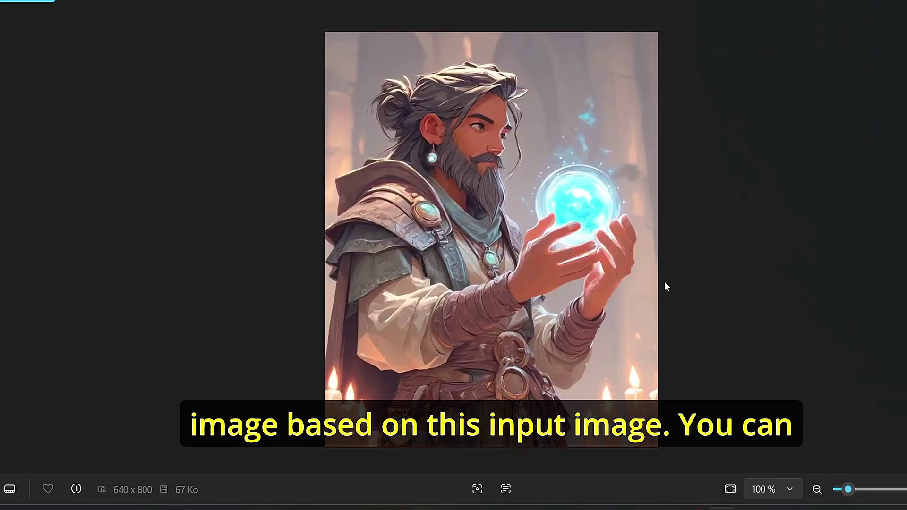
{"action": "key", "text": "Right"}
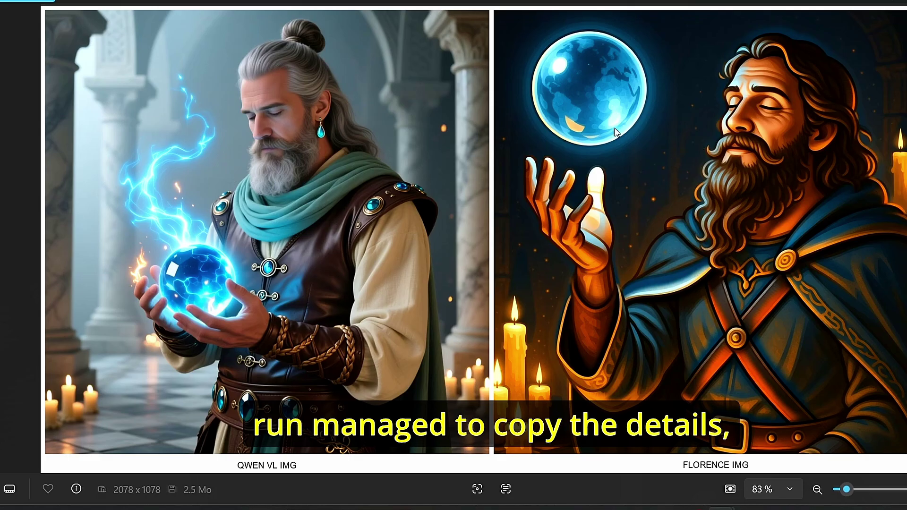
{"action": "scroll", "coordinate": [754, 226], "scroll_direction": "up", "scroll_amount": 1}
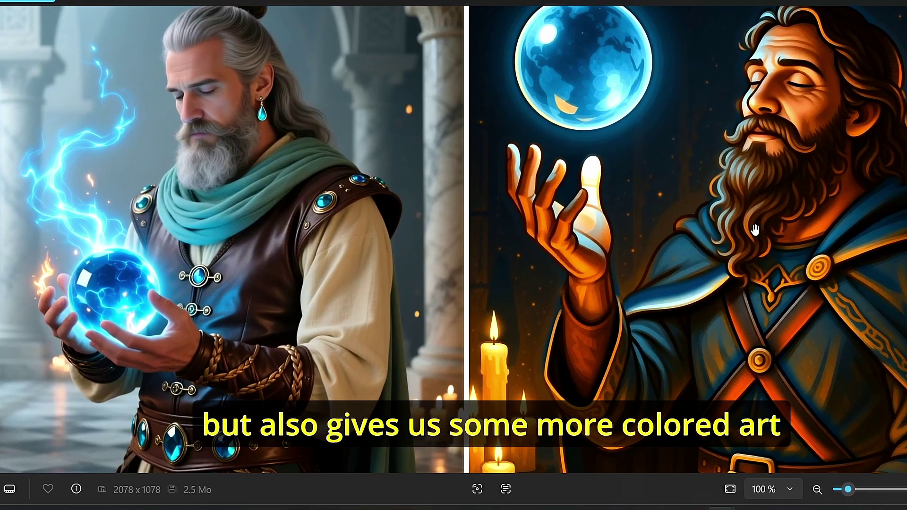
{"action": "scroll", "coordinate": [754, 225], "scroll_direction": "down", "scroll_amount": 1}
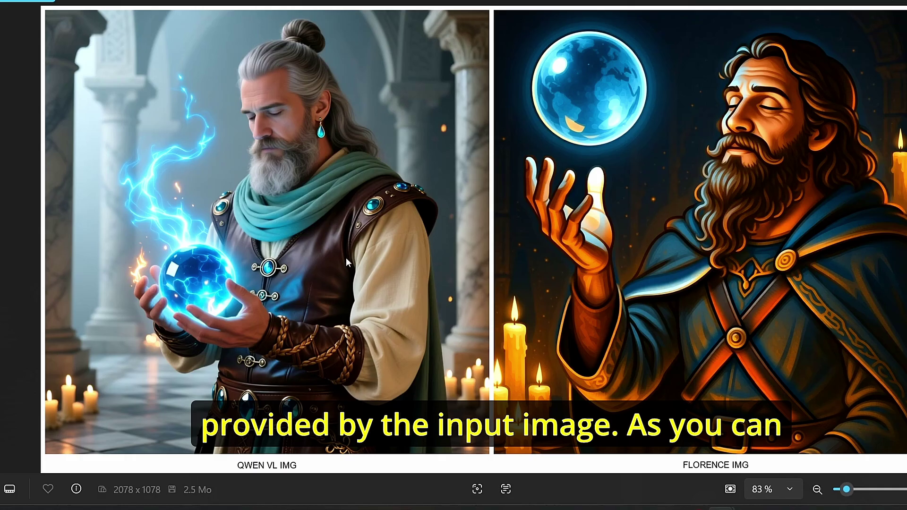
{"action": "scroll", "coordinate": [303, 267], "scroll_direction": "up", "scroll_amount": 2}
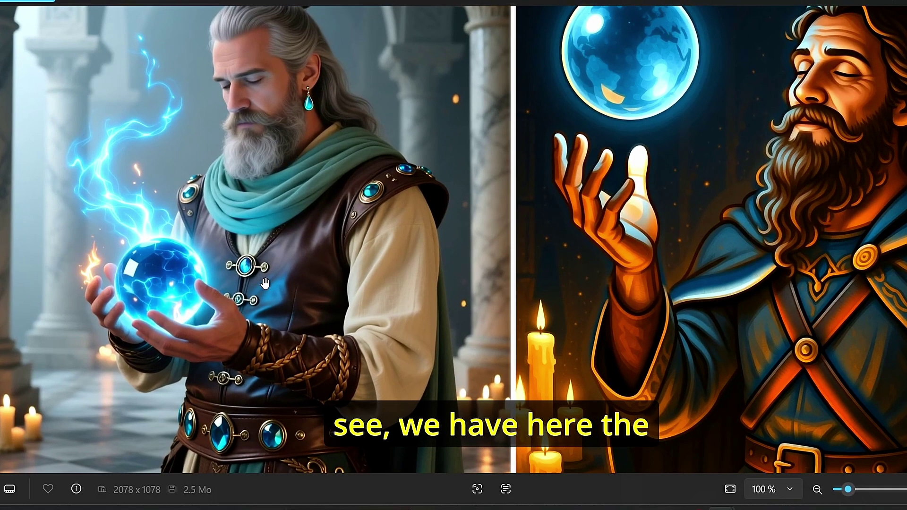
{"action": "scroll", "coordinate": [263, 278], "scroll_direction": "down", "scroll_amount": 2}
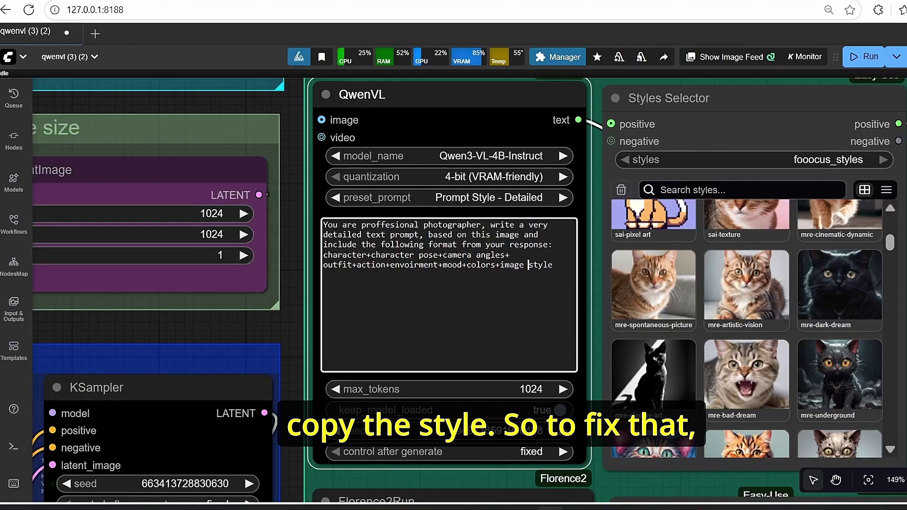
Browse the fooocus_styles previews in the Styles Selector connected to QwenVL and select the sai-anime style.
{"action": "scroll", "coordinate": [280, 318], "scroll_direction": "down", "scroll_amount": 1}
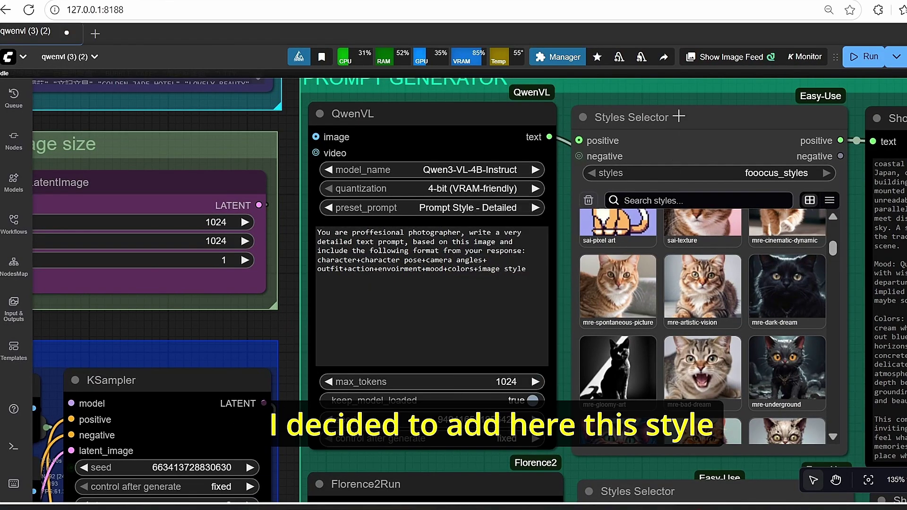
{"action": "scroll", "coordinate": [599, 135], "scroll_direction": "down", "scroll_amount": 4}
{"action": "scroll", "coordinate": [584, 233], "scroll_direction": "up", "scroll_amount": 3}
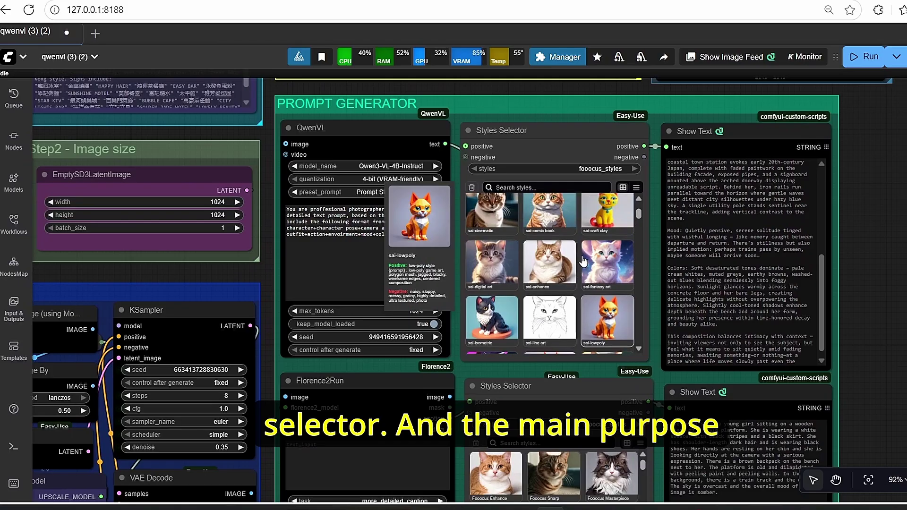
{"action": "scroll", "coordinate": [585, 238], "scroll_direction": "up", "scroll_amount": 1}
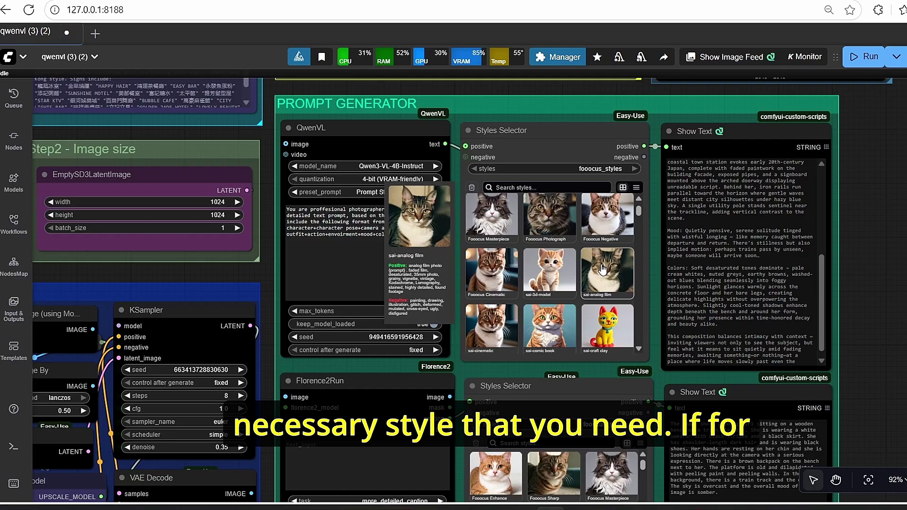
{"action": "scroll", "coordinate": [603, 270], "scroll_direction": "down", "scroll_amount": 1}
{"action": "mouse_move", "coordinate": [603, 270]}
{"action": "scroll", "coordinate": [603, 270], "scroll_direction": "down", "scroll_amount": 1}
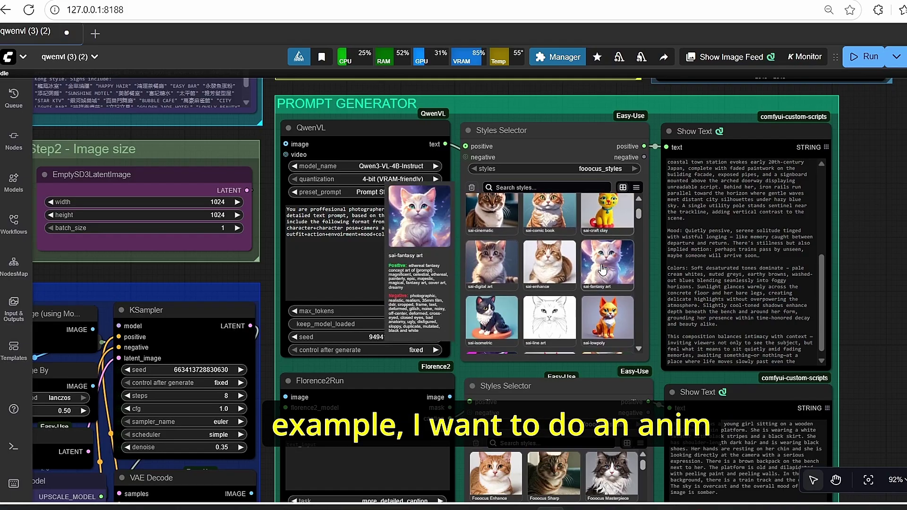
{"action": "scroll", "coordinate": [607, 283], "scroll_direction": "down", "scroll_amount": 1}
{"action": "mouse_move", "coordinate": [610, 293]}
{"action": "scroll", "coordinate": [610, 294], "scroll_direction": "down", "scroll_amount": 1}
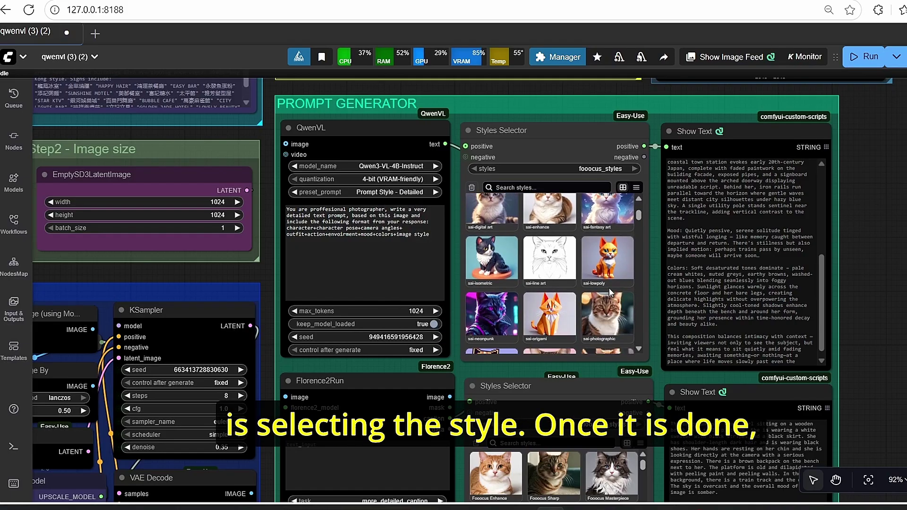
{"action": "mouse_move", "coordinate": [528, 291]}
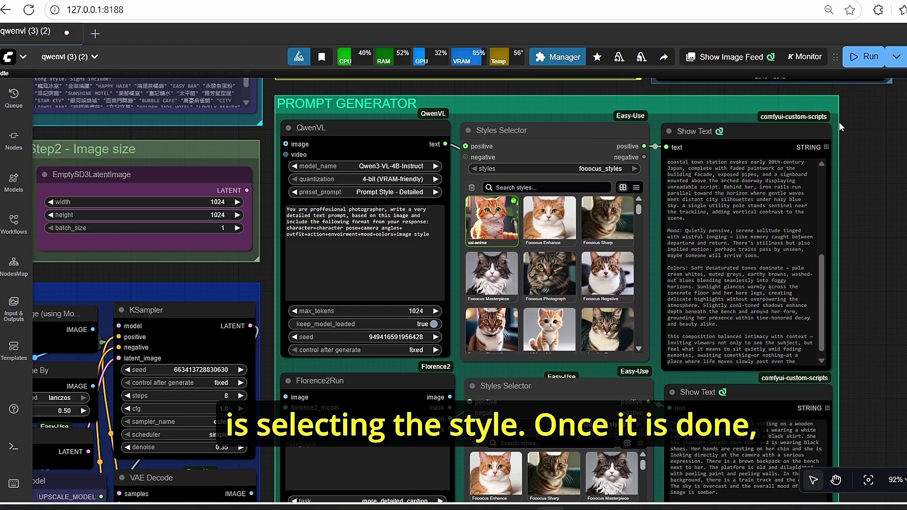
Examine how the QwenVL base prompt passes through the Styles Selector to the Show Text node.
{"action": "left_click_drag", "start_coordinate": [874, 138], "coordinate": [851, 165]}
{"action": "scroll", "coordinate": [852, 165], "scroll_direction": "up", "scroll_amount": 2}
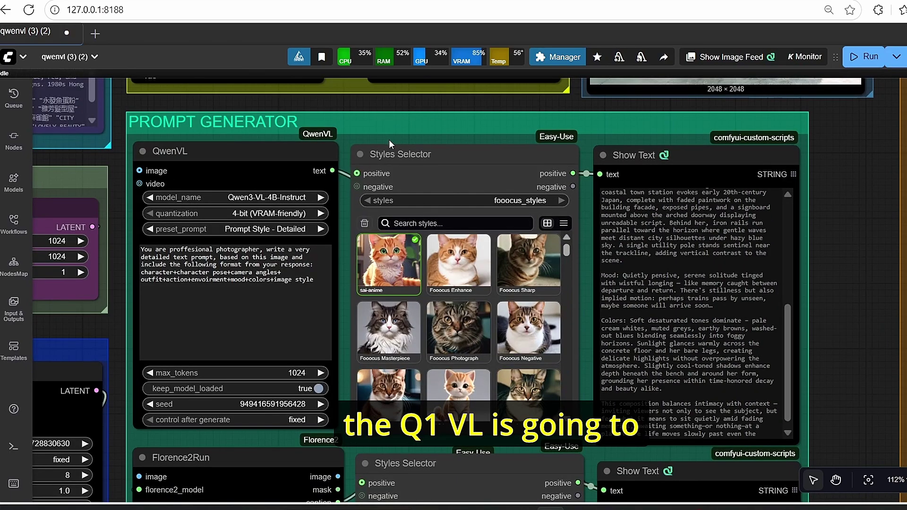
{"action": "left_click", "coordinate": [287, 164]}
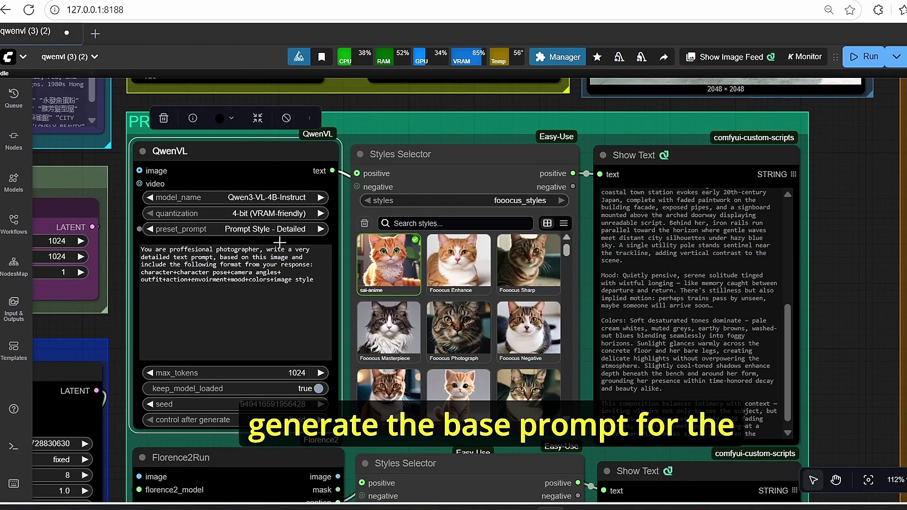
{"action": "left_click", "coordinate": [516, 158]}
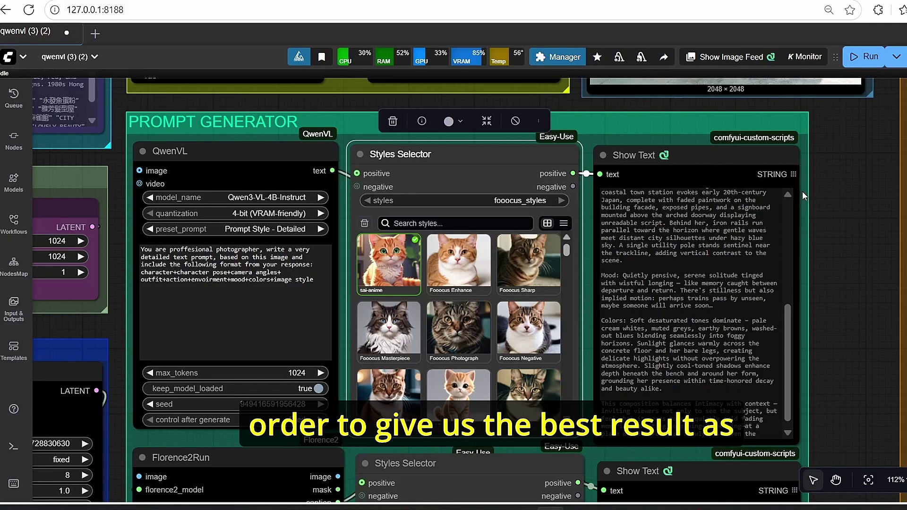
{"action": "scroll", "coordinate": [802, 191], "scroll_direction": "down", "scroll_amount": 4}
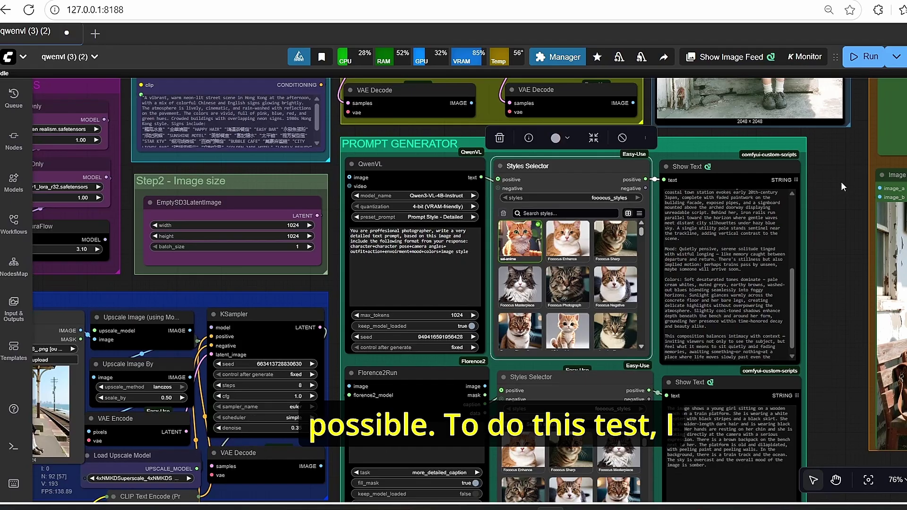
{"action": "left_click_drag", "start_coordinate": [841, 181], "coordinate": [748, 158]}
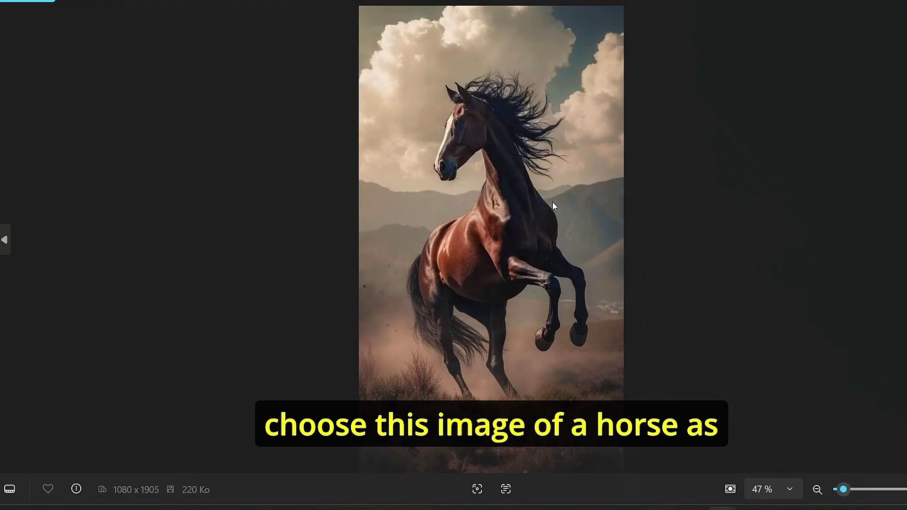
Compare the anime-style QwenVL and Florence2 horse images up close in the image viewer, and return to the ComfyUI workflow.
{"action": "key", "text": "Left"}
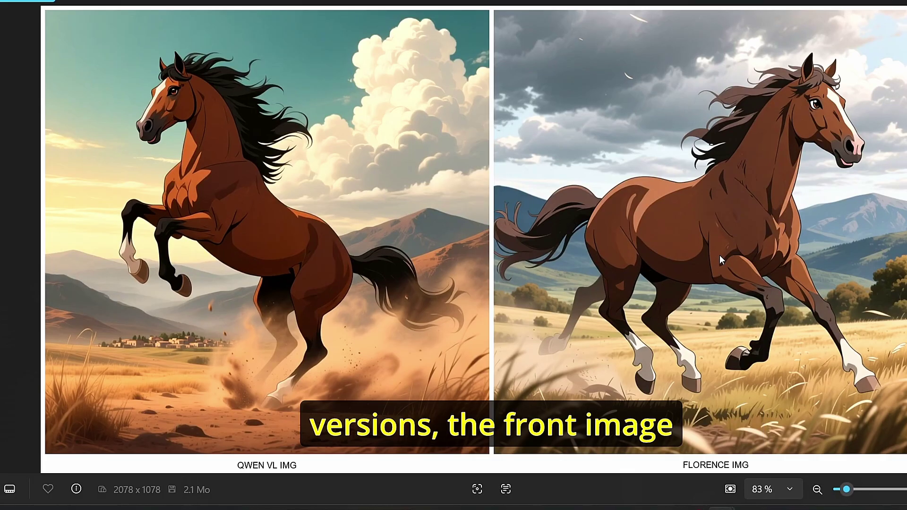
{"action": "scroll", "coordinate": [719, 256], "scroll_direction": "up", "scroll_amount": 1}
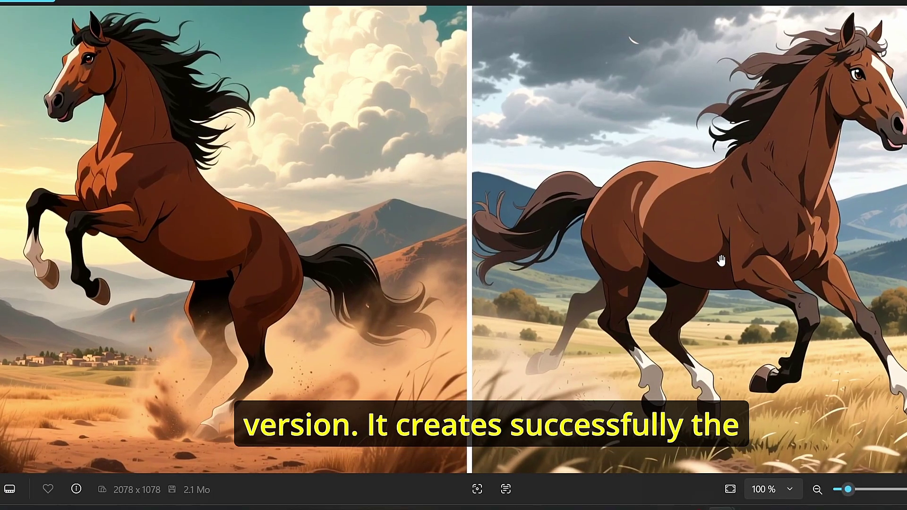
{"action": "scroll", "coordinate": [720, 256], "scroll_direction": "down", "scroll_amount": 1}
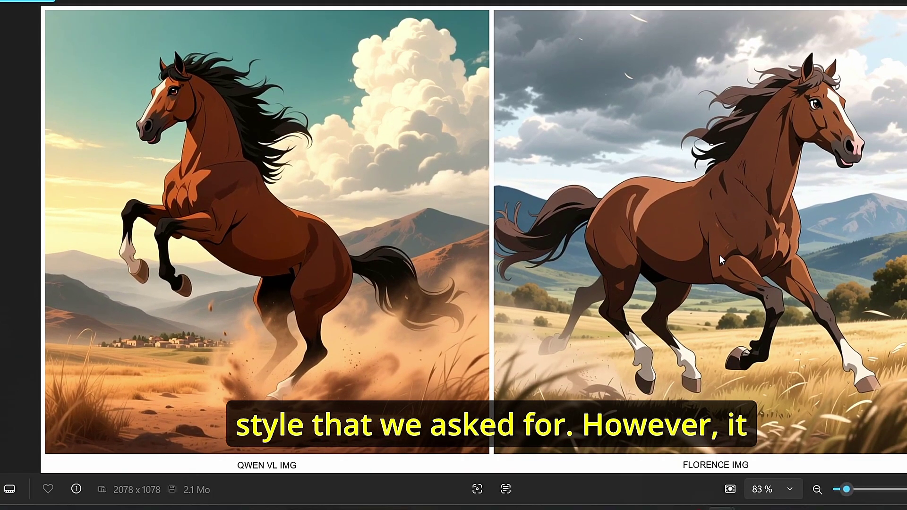
{"action": "scroll", "coordinate": [719, 254], "scroll_direction": "up", "scroll_amount": 2}
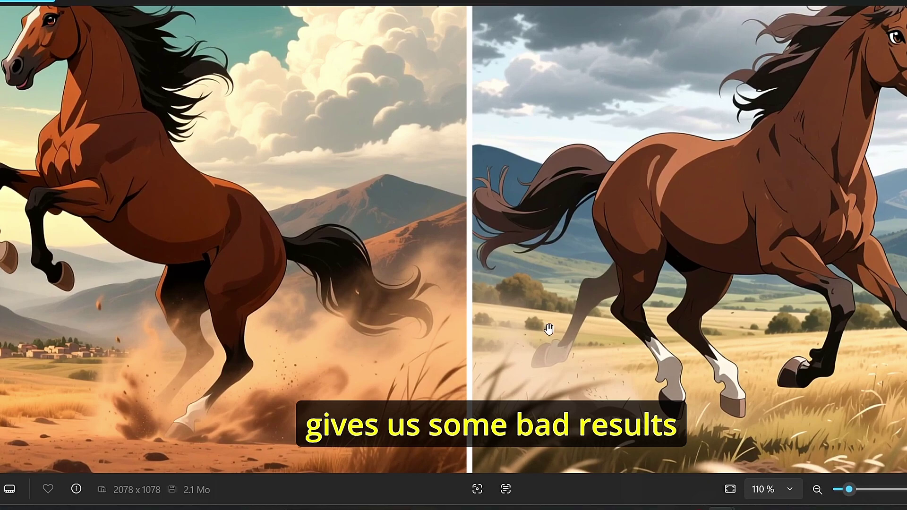
{"action": "scroll", "coordinate": [570, 287], "scroll_direction": "down", "scroll_amount": 2}
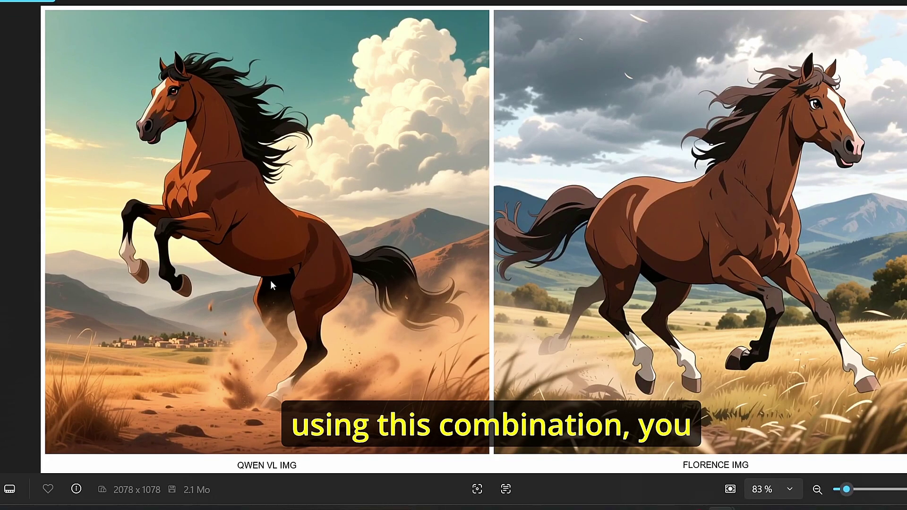
{"action": "scroll", "coordinate": [270, 281], "scroll_direction": "up", "scroll_amount": 1}
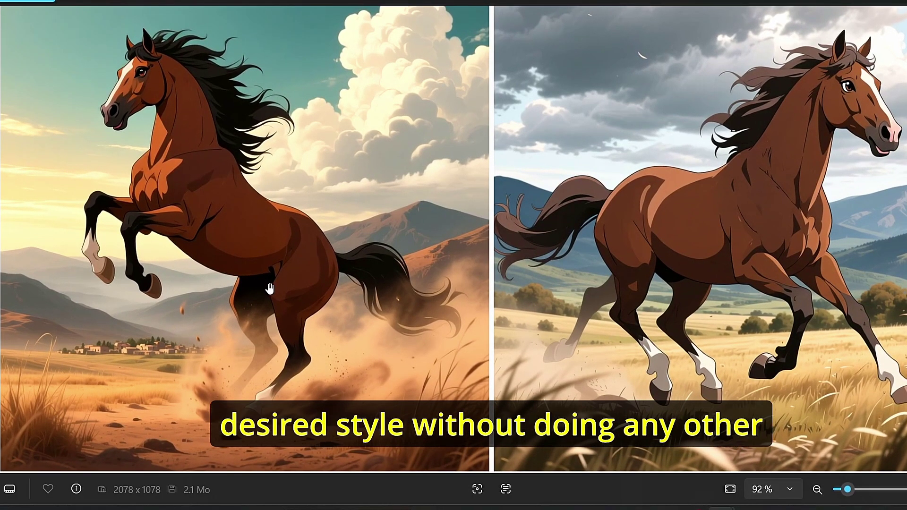
{"action": "scroll", "coordinate": [269, 288], "scroll_direction": "down", "scroll_amount": 1}
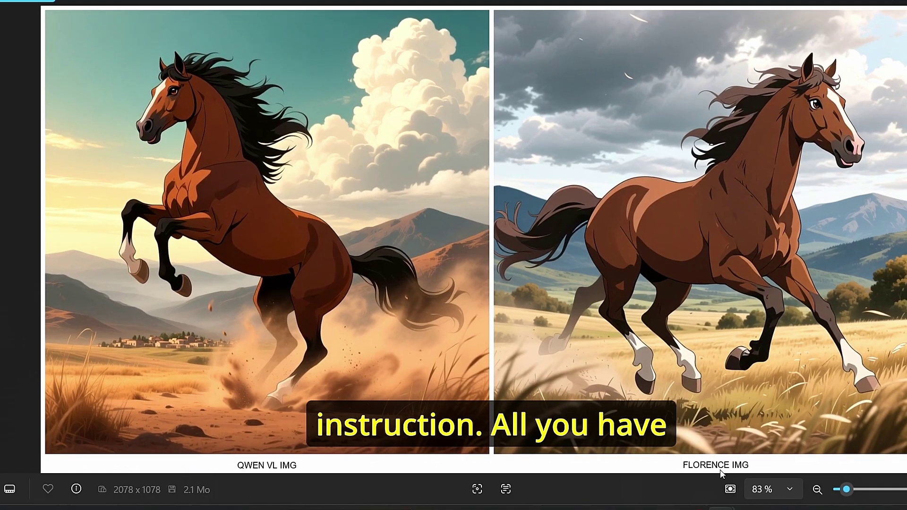
{"action": "left_click", "coordinate": [548, 508]}
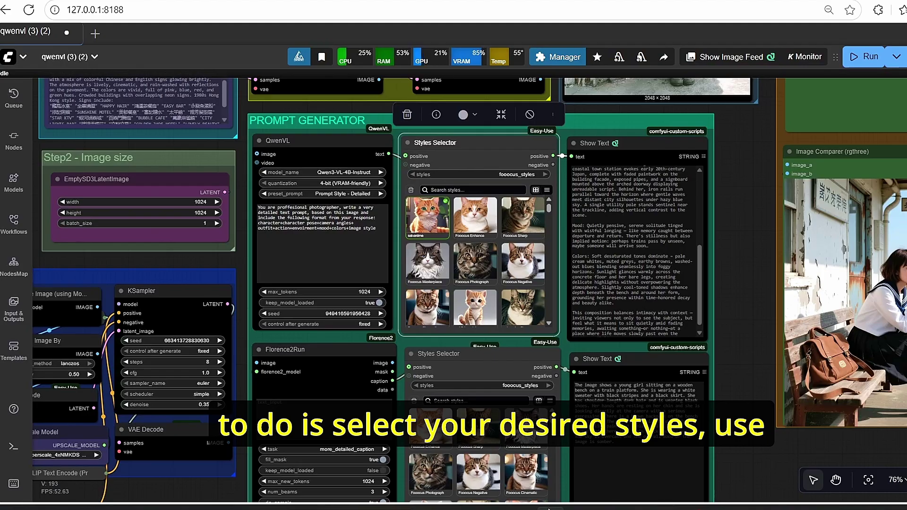
Examine the QwenVL node's custom instruction prompt and the styles linked to it in the PROMPT GENERATOR group.
{"action": "left_click", "coordinate": [315, 139]}
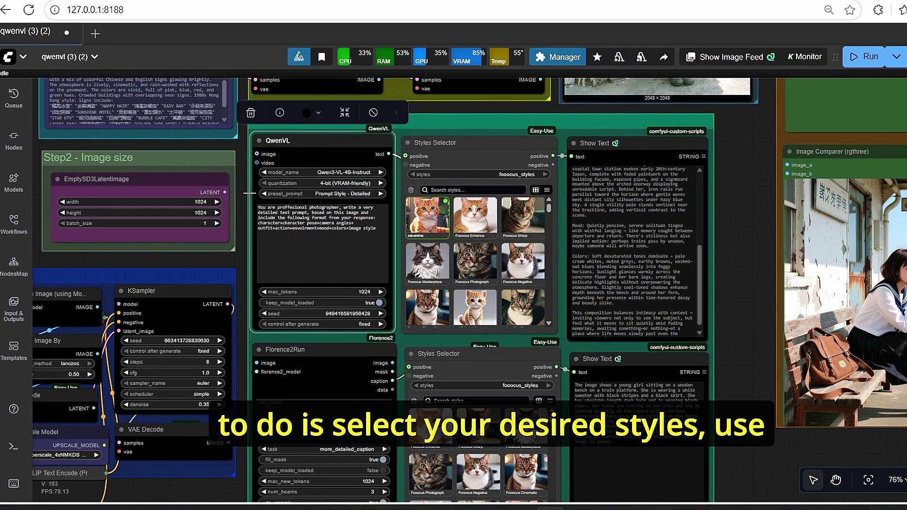
{"action": "left_click", "coordinate": [306, 249]}
{"action": "scroll", "coordinate": [365, 248], "scroll_direction": "up", "scroll_amount": 3}
{"action": "left_click_drag", "start_coordinate": [202, 189], "coordinate": [198, 207]}
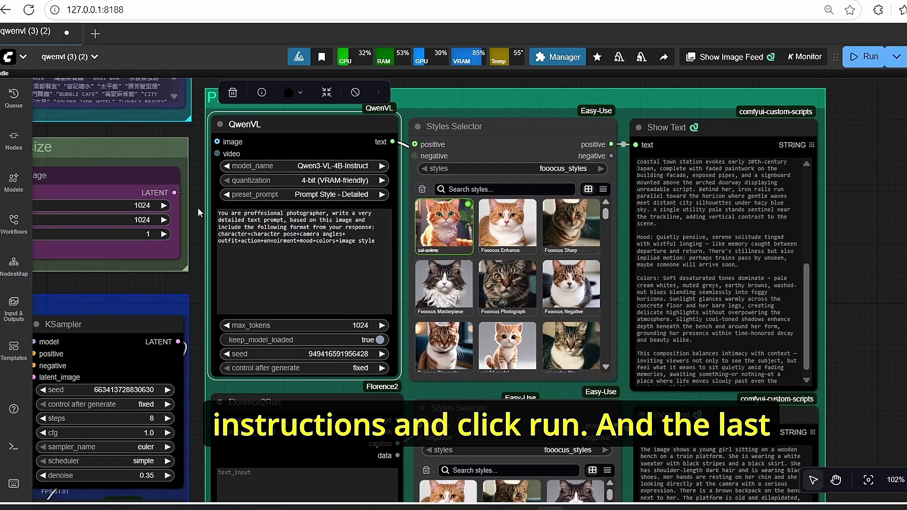
{"action": "scroll", "coordinate": [722, 284], "scroll_direction": "down", "scroll_amount": 1}
{"action": "scroll", "coordinate": [831, 283], "scroll_direction": "down", "scroll_amount": 2}
{"action": "scroll", "coordinate": [830, 282], "scroll_direction": "down", "scroll_amount": 3}
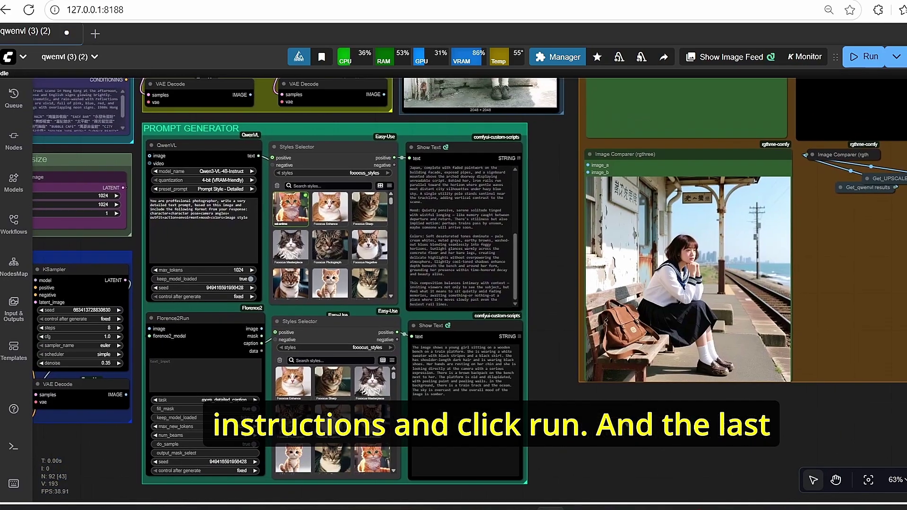
Locate the UPSCALING group and look over its nodes, from Load Image to VAE Decode.
{"action": "left_click_drag", "start_coordinate": [551, 214], "coordinate": [785, 180]}
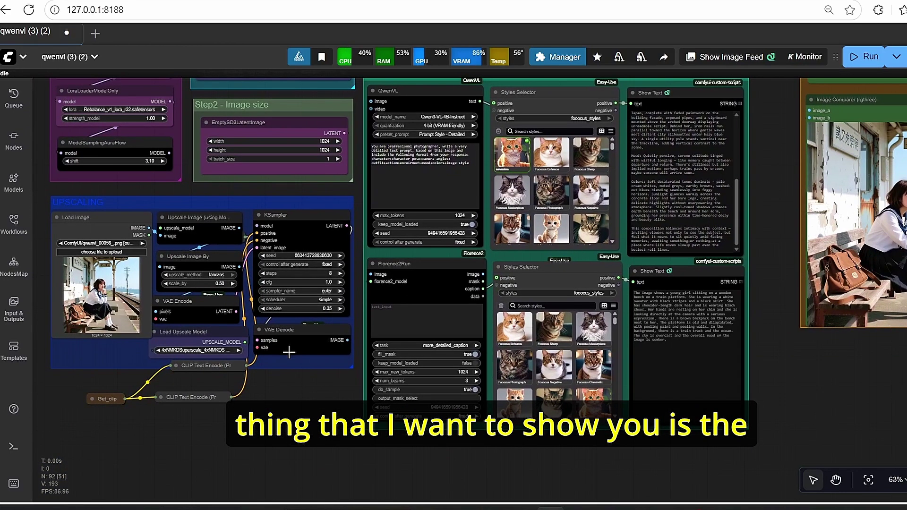
{"action": "left_click_drag", "start_coordinate": [333, 411], "coordinate": [515, 428]}
{"action": "scroll", "coordinate": [256, 299], "scroll_direction": "up", "scroll_amount": 4}
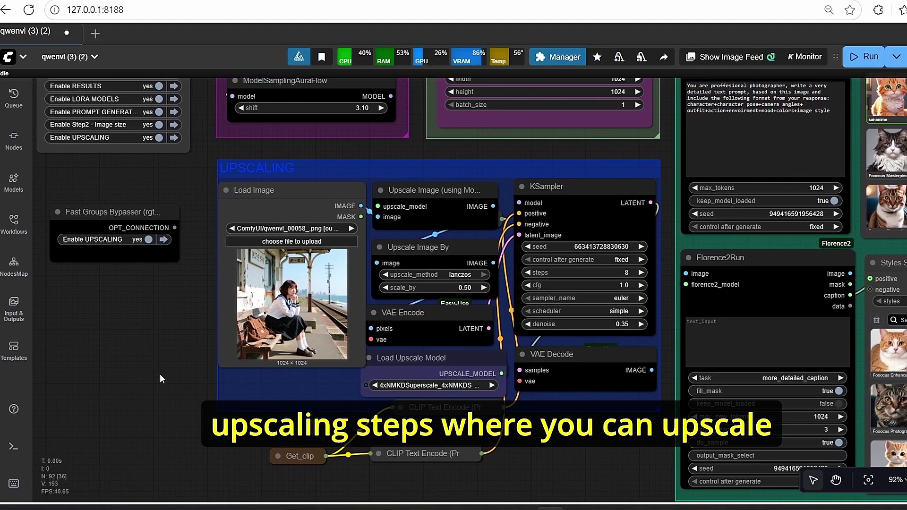
{"action": "scroll", "coordinate": [479, 371], "scroll_direction": "down", "scroll_amount": 3}
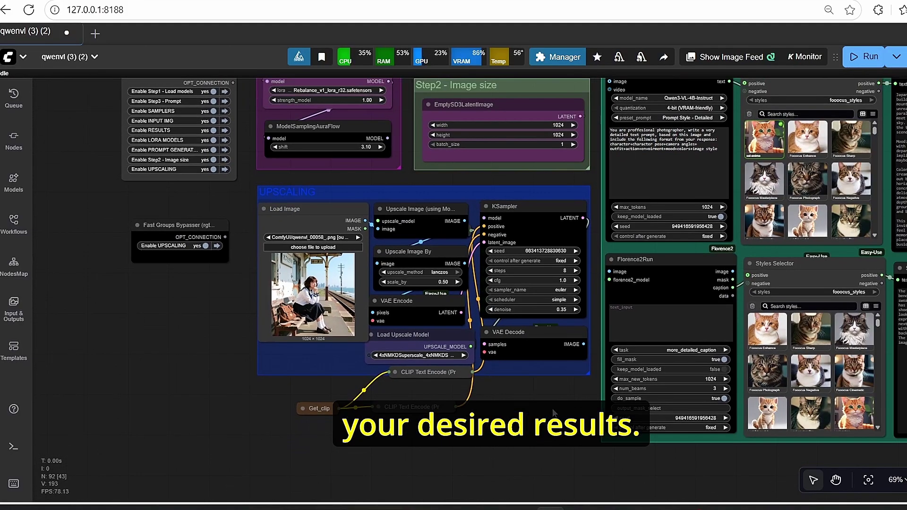
Inspect the composition and quality of the railway-station image up close in the Image Comparer node.
{"action": "left_click_drag", "start_coordinate": [753, 352], "coordinate": [338, 350]}
{"action": "left_click_drag", "start_coordinate": [781, 362], "coordinate": [416, 452]}
{"action": "scroll", "coordinate": [553, 424], "scroll_direction": "up", "scroll_amount": 5}
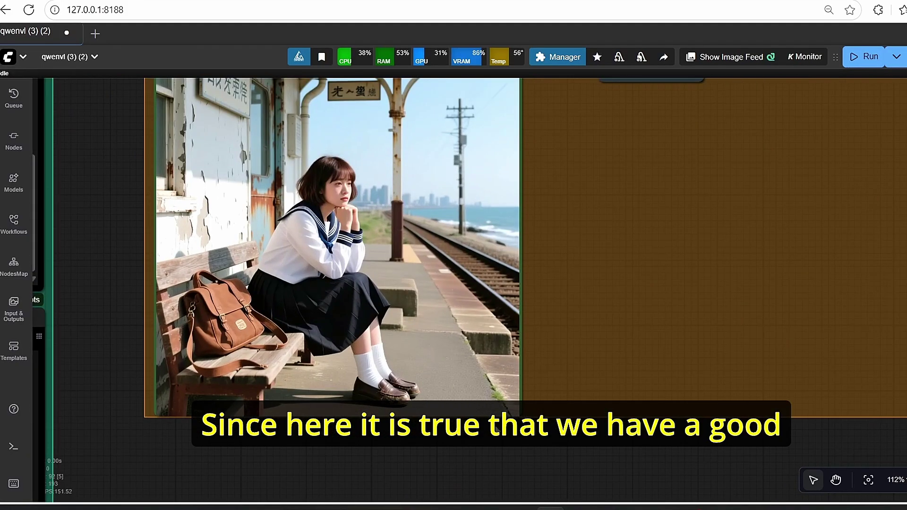
{"action": "left_click_drag", "start_coordinate": [482, 453], "coordinate": [574, 465]}
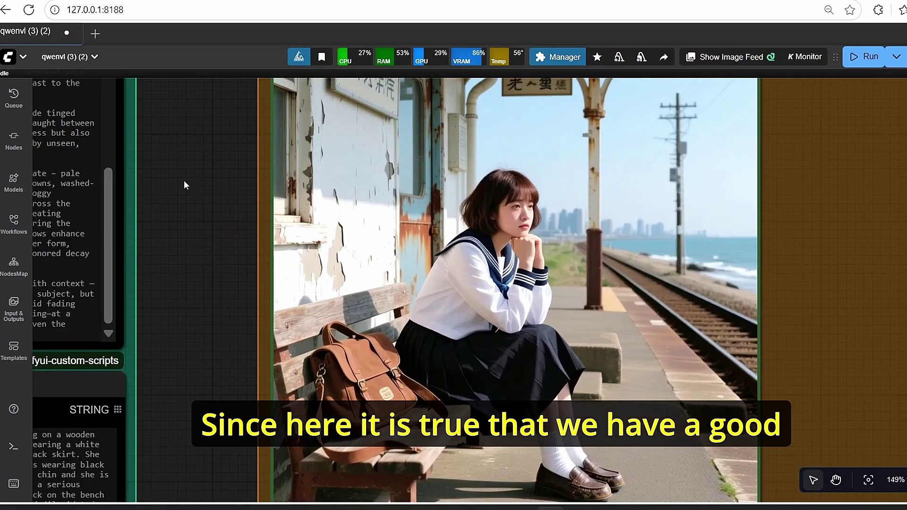
{"action": "scroll", "coordinate": [187, 180], "scroll_direction": "up", "scroll_amount": 3}
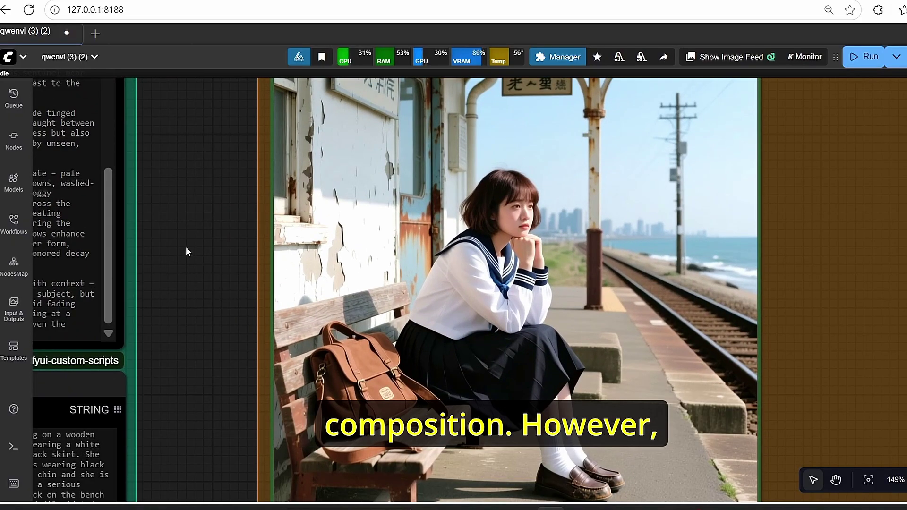
{"action": "scroll", "coordinate": [186, 246], "scroll_direction": "up", "scroll_amount": 4}
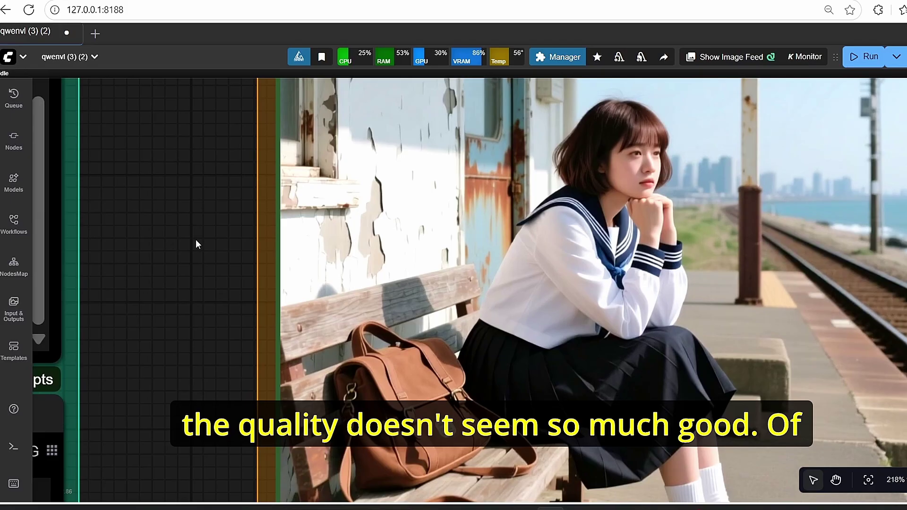
{"action": "scroll", "coordinate": [194, 239], "scroll_direction": "down", "scroll_amount": 10}
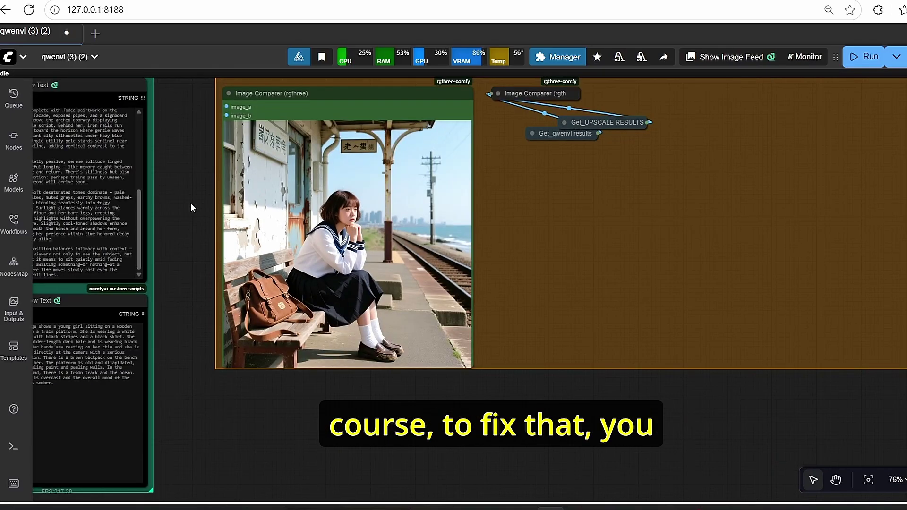
Examine the EmptySD3LatentImage node's width and height settings in the Step2 - Image size group.
{"action": "scroll", "coordinate": [191, 204], "scroll_direction": "down", "scroll_amount": 4}
{"action": "left_click_drag", "start_coordinate": [191, 204], "coordinate": [699, 263]}
{"action": "scroll", "coordinate": [187, 222], "scroll_direction": "up", "scroll_amount": 8}
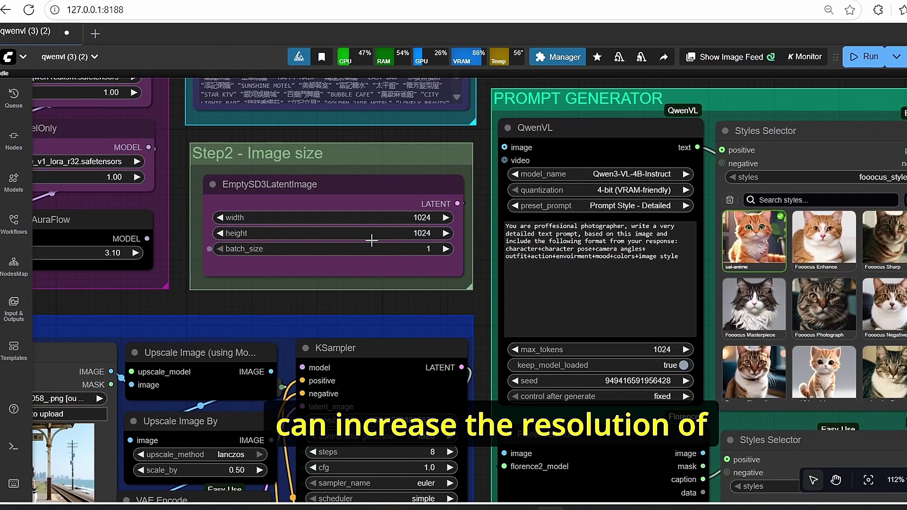
{"action": "left_click", "coordinate": [349, 196]}
{"action": "scroll", "coordinate": [460, 326], "scroll_direction": "down", "scroll_amount": 4}
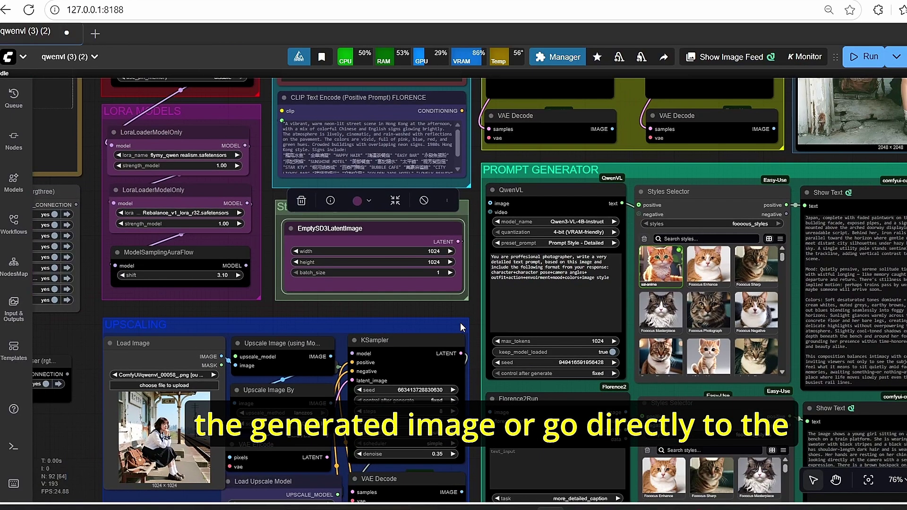
Return to the UPSCALING group and shift the Load Image node holding the image to upscale slightly.
{"action": "scroll", "coordinate": [460, 322], "scroll_direction": "down", "scroll_amount": 9}
{"action": "left_click_drag", "start_coordinate": [843, 420], "coordinate": [905, 392]}
{"action": "scroll", "coordinate": [414, 328], "scroll_direction": "up", "scroll_amount": 9}
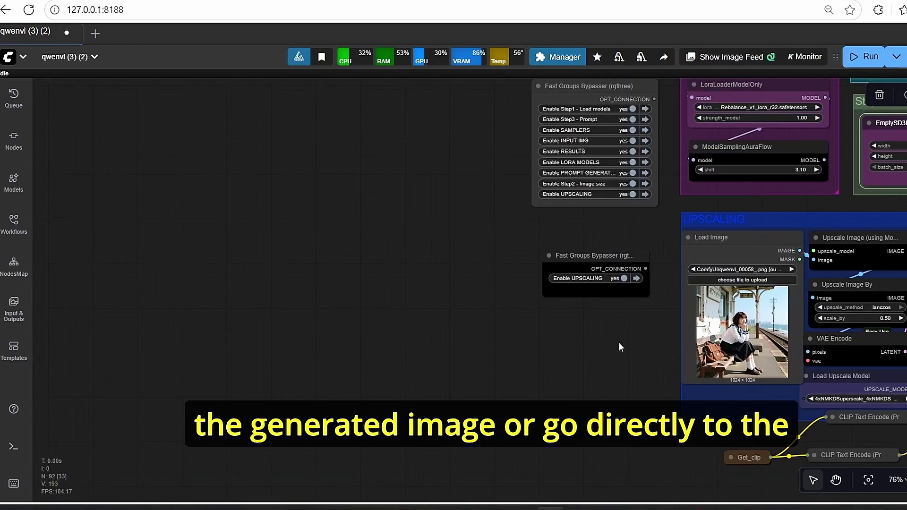
{"action": "left_click_drag", "start_coordinate": [619, 347], "coordinate": [272, 320]}
{"action": "scroll", "coordinate": [288, 342], "scroll_direction": "up", "scroll_amount": 4}
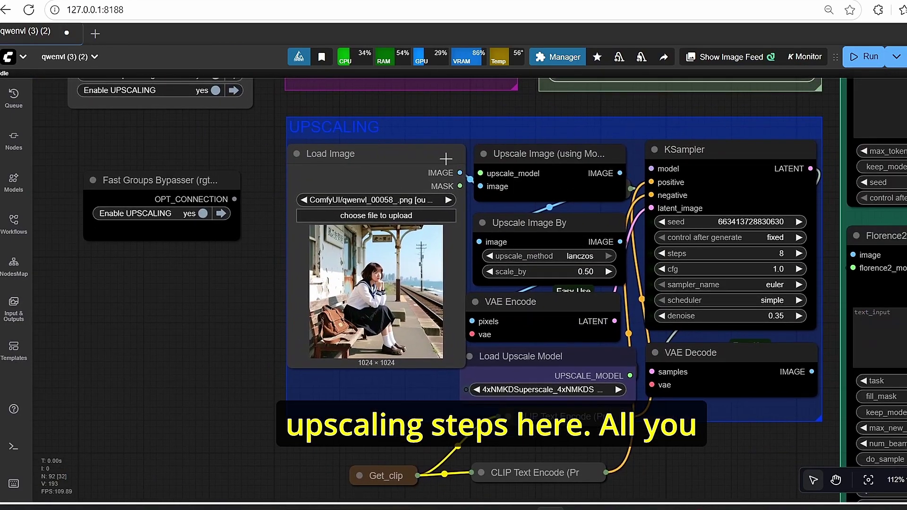
{"action": "left_click_drag", "start_coordinate": [384, 175], "coordinate": [379, 187]}
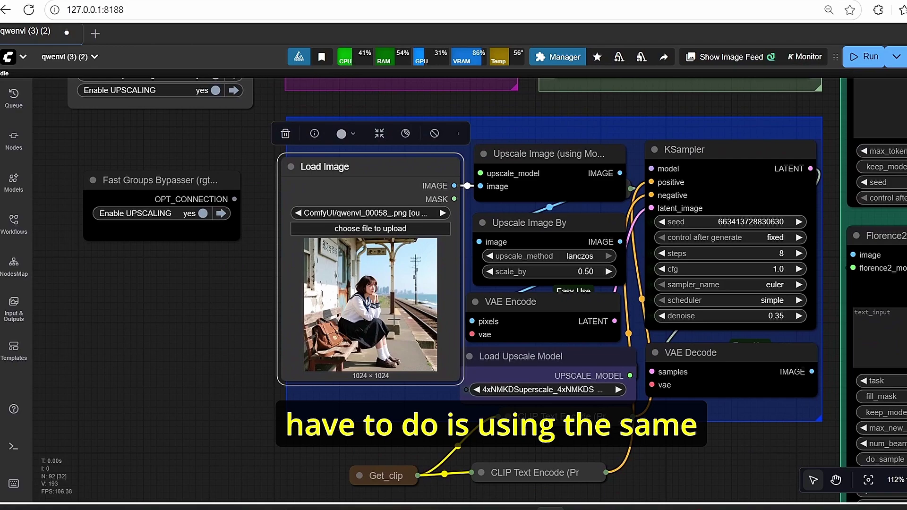
{"action": "left_click_drag", "start_coordinate": [224, 368], "coordinate": [133, 362]}
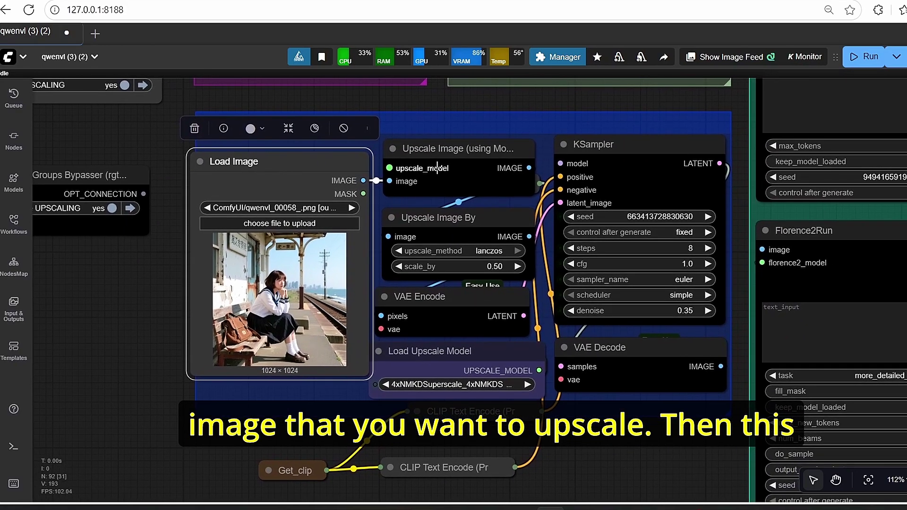
Trace the upscaling chain through the Upscale Image (using Model), Upscale Image By and VAE Encode nodes.
{"action": "left_click", "coordinate": [437, 167]}
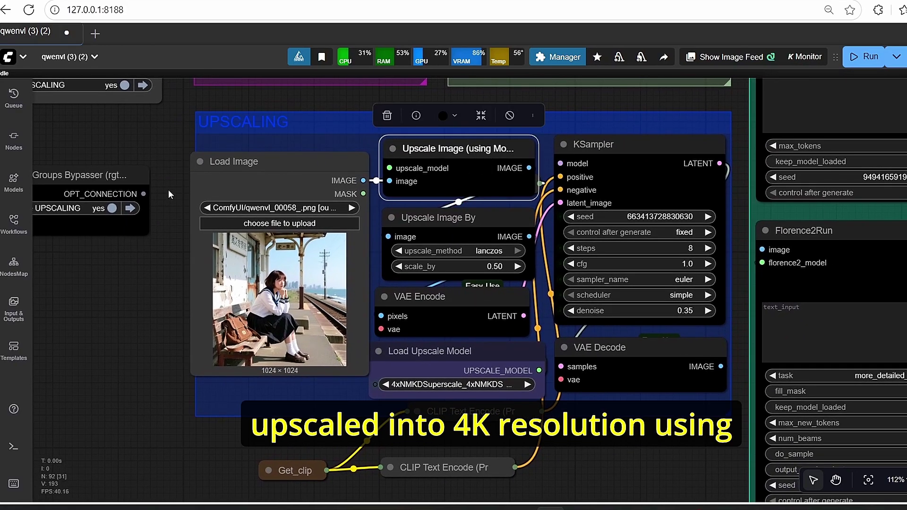
{"action": "left_click", "coordinate": [506, 225]}
{"action": "left_click", "coordinate": [492, 375]}
{"action": "left_click", "coordinate": [490, 173]}
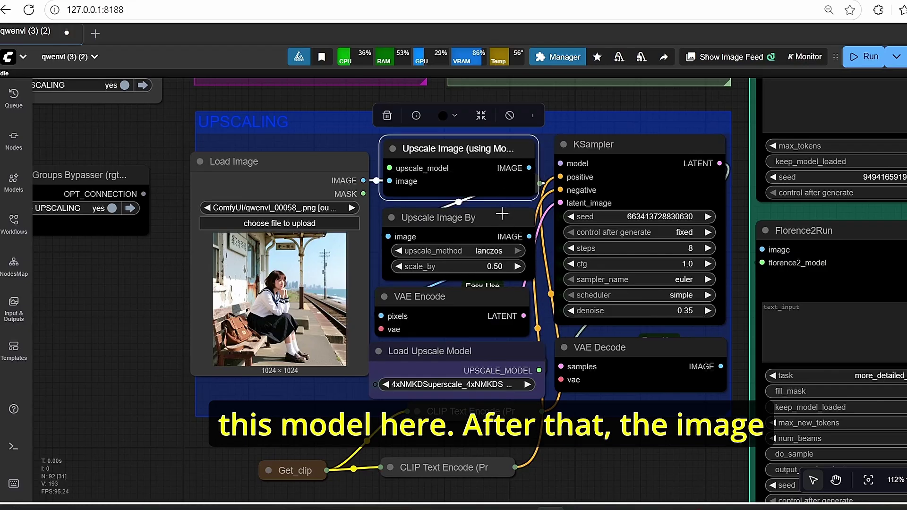
{"action": "left_click", "coordinate": [502, 214]}
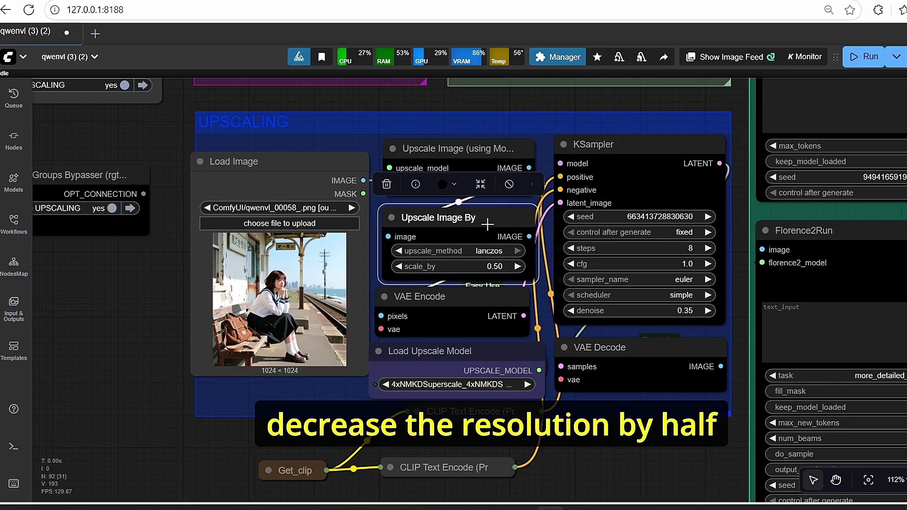
{"action": "left_click", "coordinate": [463, 311]}
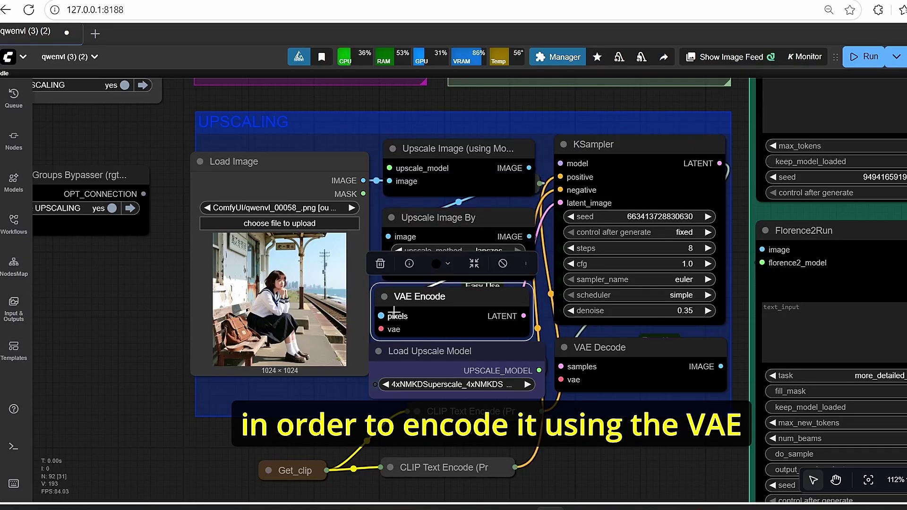
Examine the upscaling KSampler's steps, cfg and denoise settings and the VAE Decode node below it.
{"action": "left_click_drag", "start_coordinate": [638, 482], "coordinate": [527, 447]}
{"action": "left_click", "coordinate": [574, 144]}
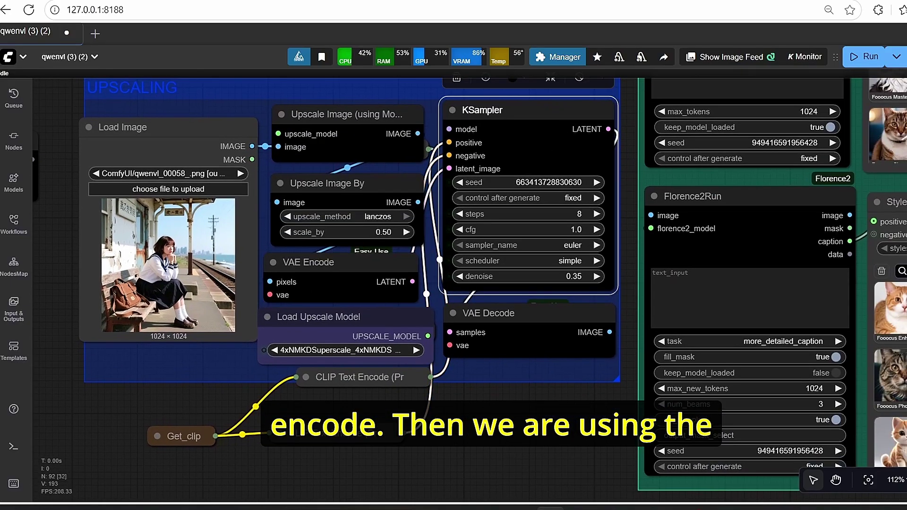
{"action": "scroll", "coordinate": [534, 418], "scroll_direction": "down", "scroll_amount": 4}
{"action": "left_click_drag", "start_coordinate": [200, 158], "coordinate": [253, 324]}
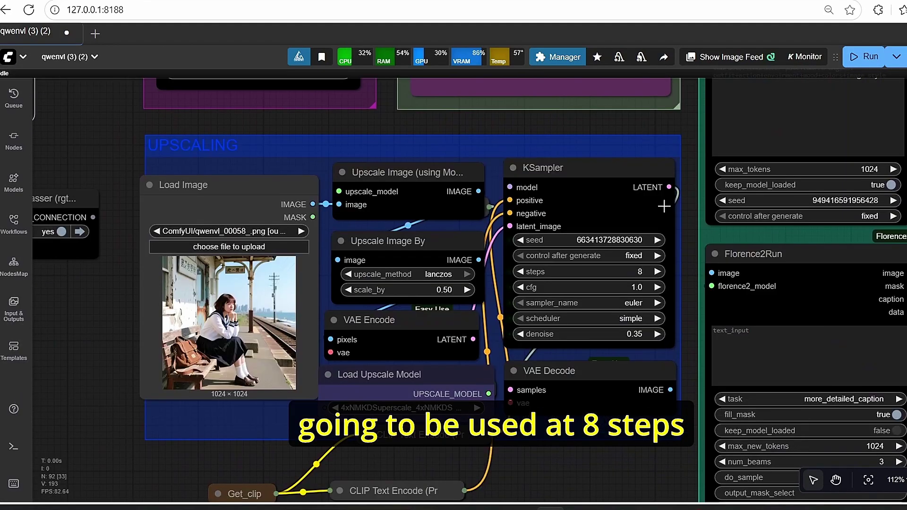
{"action": "scroll", "coordinate": [699, 313], "scroll_direction": "up", "scroll_amount": 3}
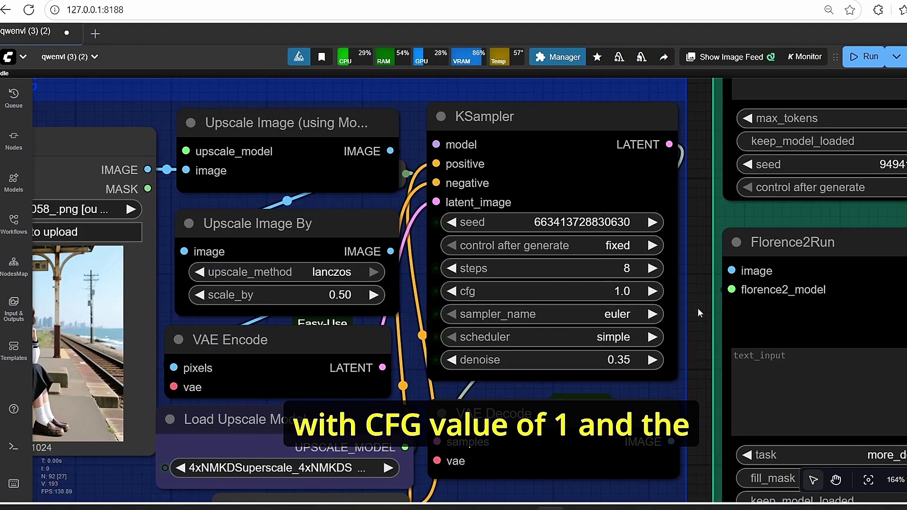
{"action": "scroll", "coordinate": [571, 287], "scroll_direction": "up", "scroll_amount": 2}
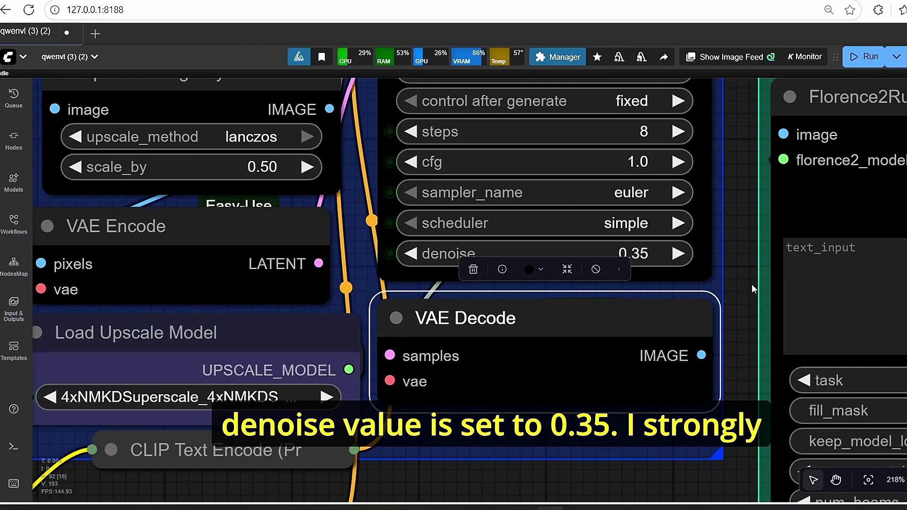
{"action": "left_click", "coordinate": [752, 285]}
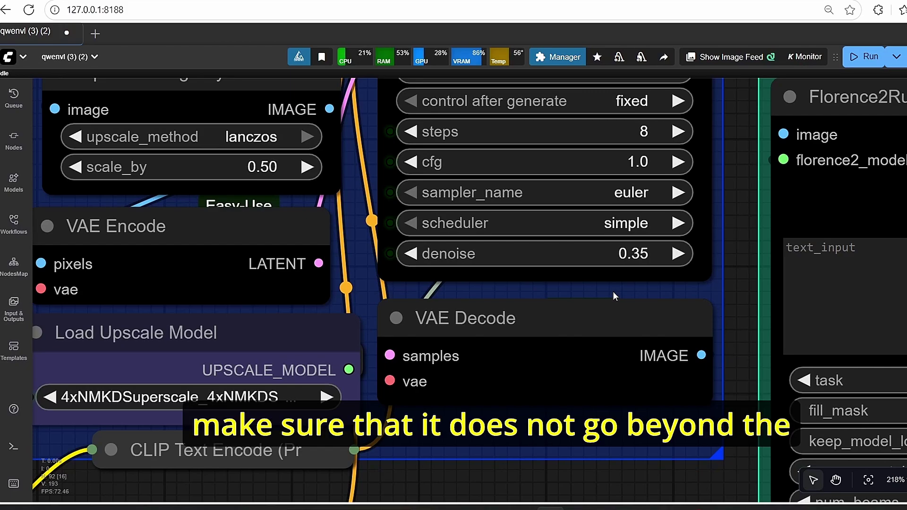
{"action": "scroll", "coordinate": [613, 291], "scroll_direction": "down", "scroll_amount": 2}
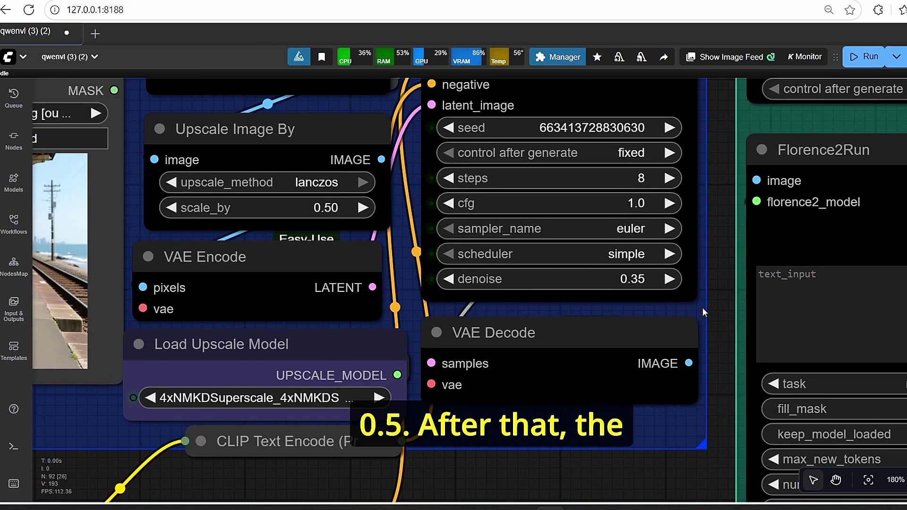
Find the Save Image node with the QWENVL/UPSCALED filename prefix, then look over the image comparers in the results group.
{"action": "scroll", "coordinate": [702, 307], "scroll_direction": "down", "scroll_amount": 3}
{"action": "left_click", "coordinate": [731, 377]}
{"action": "scroll", "coordinate": [728, 442], "scroll_direction": "down", "scroll_amount": 10}
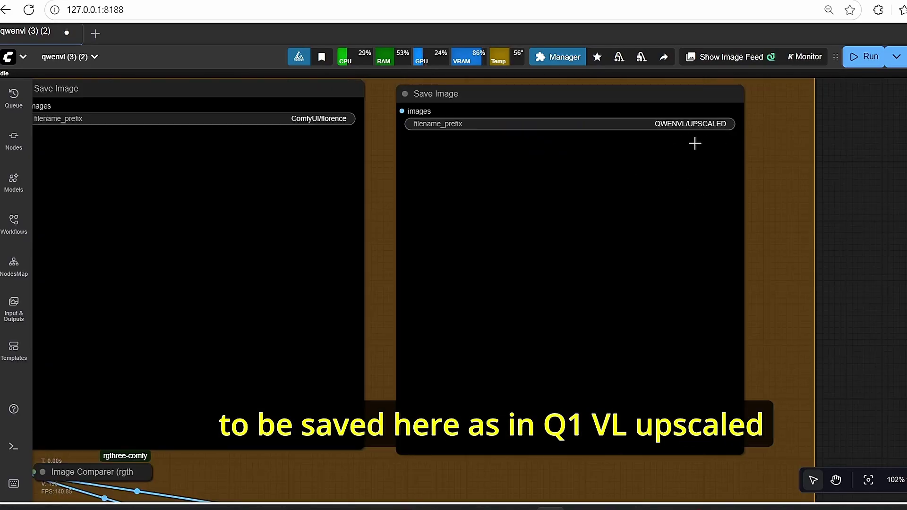
{"action": "scroll", "coordinate": [893, 227], "scroll_direction": "down", "scroll_amount": 5}
{"action": "scroll", "coordinate": [887, 241], "scroll_direction": "down", "scroll_amount": 3}
{"action": "left_click_drag", "start_coordinate": [303, 491], "coordinate": [307, 259]}
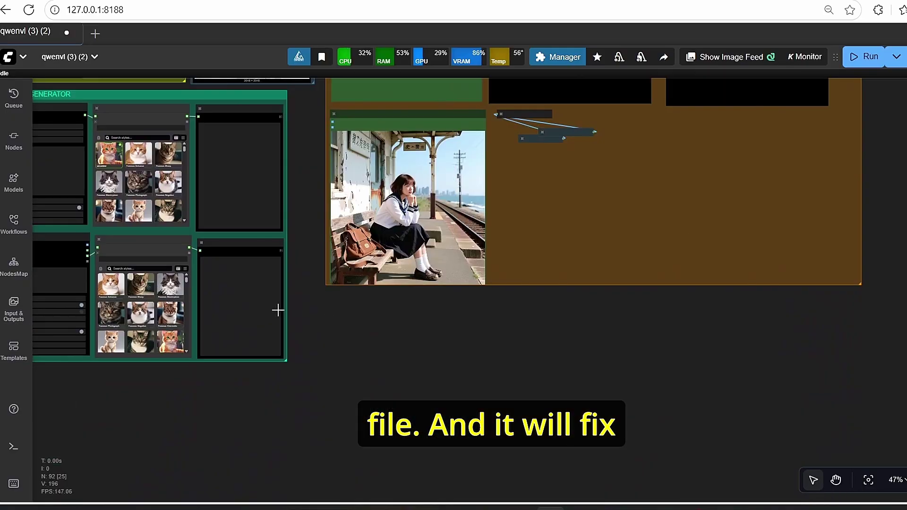
Return to the QwenVL node and review its preset_prompt options, leaving Prompt Style - Detailed selected.
{"action": "left_click_drag", "start_coordinate": [383, 359], "coordinate": [551, 373]}
{"action": "left_click_drag", "start_coordinate": [485, 331], "coordinate": [559, 370]}
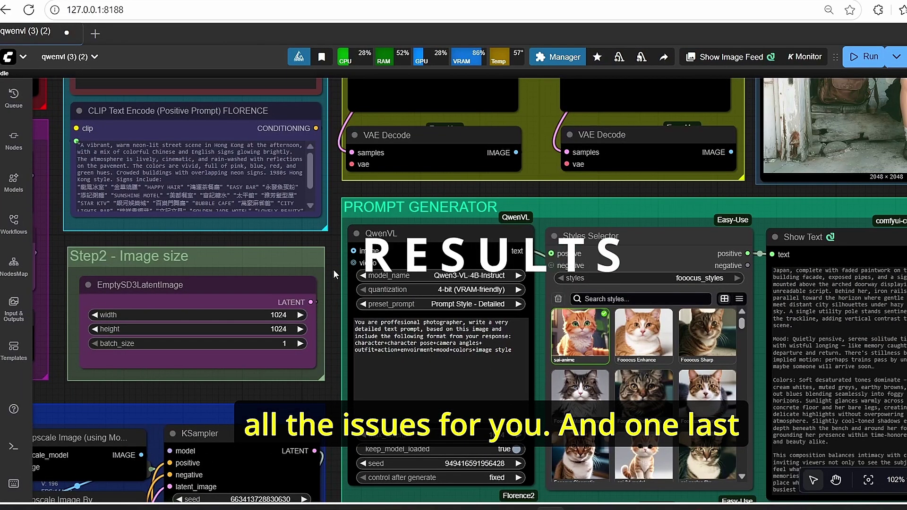
{"action": "scroll", "coordinate": [333, 269], "scroll_direction": "up", "scroll_amount": 4}
{"action": "left_click_drag", "start_coordinate": [335, 298], "coordinate": [308, 226]}
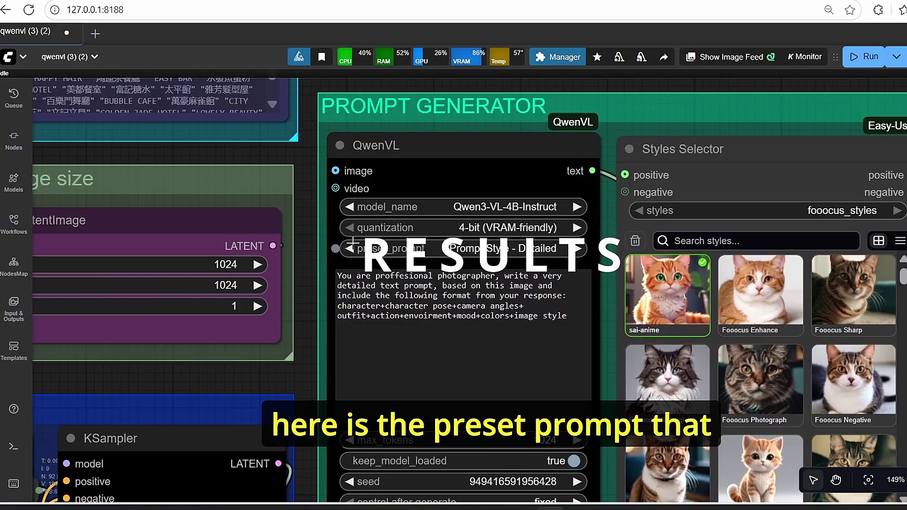
{"action": "left_click", "coordinate": [500, 249]}
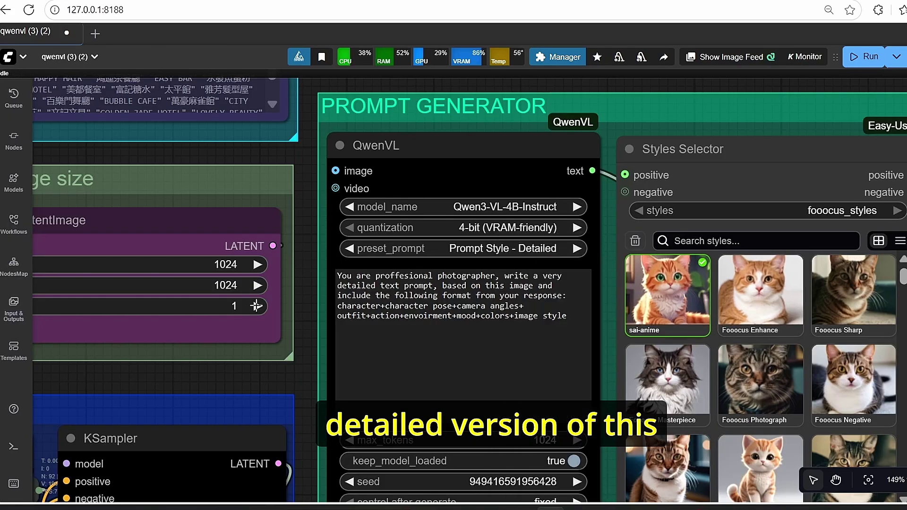
{"action": "left_click", "coordinate": [545, 249]}
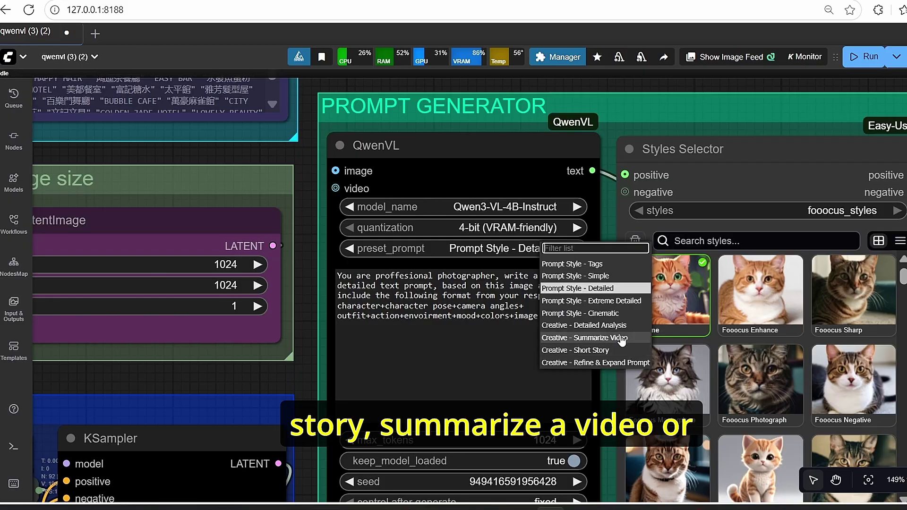
{"action": "left_click", "coordinate": [319, 301]}
{"action": "scroll", "coordinate": [312, 257], "scroll_direction": "down", "scroll_amount": 8}
{"action": "scroll", "coordinate": [671, 241], "scroll_direction": "up", "scroll_amount": 6}
{"action": "left_click_drag", "start_coordinate": [794, 263], "coordinate": [868, 251]}
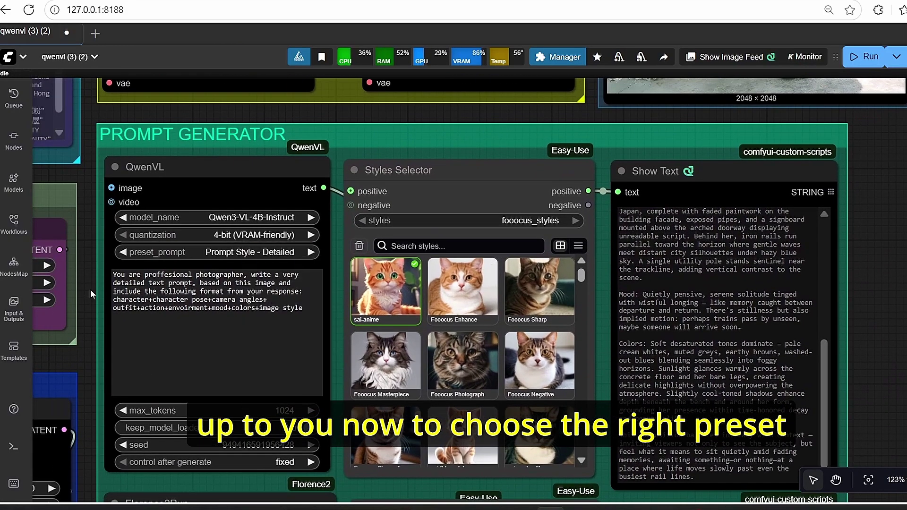
{"action": "left_click_drag", "start_coordinate": [90, 289], "coordinate": [344, 284]}
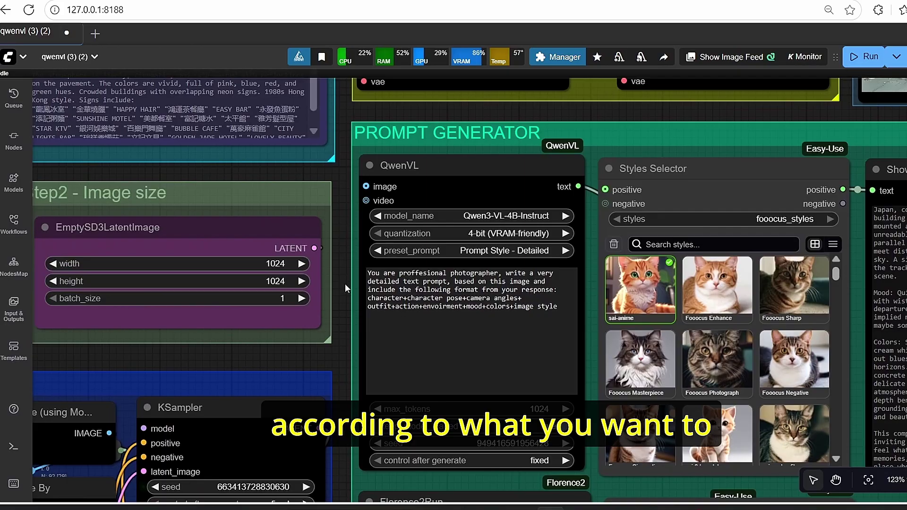
Review the QwenVL node's model_name options, including the 2B, 4B and 8B versions, leaving Qwen3-VL-4B-Instruct selected.
{"action": "scroll", "coordinate": [345, 283], "scroll_direction": "down", "scroll_amount": 3}
{"action": "scroll", "coordinate": [340, 276], "scroll_direction": "up", "scroll_amount": 2}
{"action": "left_click", "coordinate": [548, 238]}
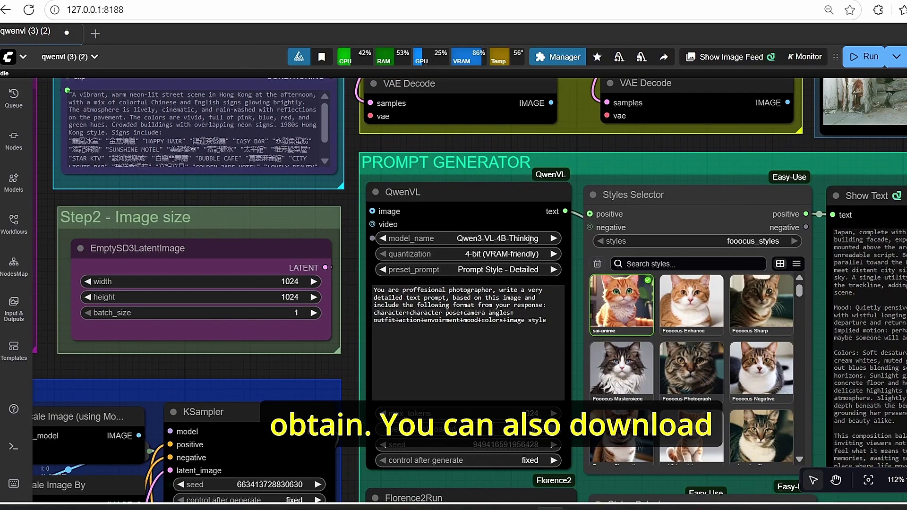
{"action": "left_click", "coordinate": [530, 239]}
{"action": "left_click", "coordinate": [584, 305]}
{"action": "left_click", "coordinate": [516, 238]}
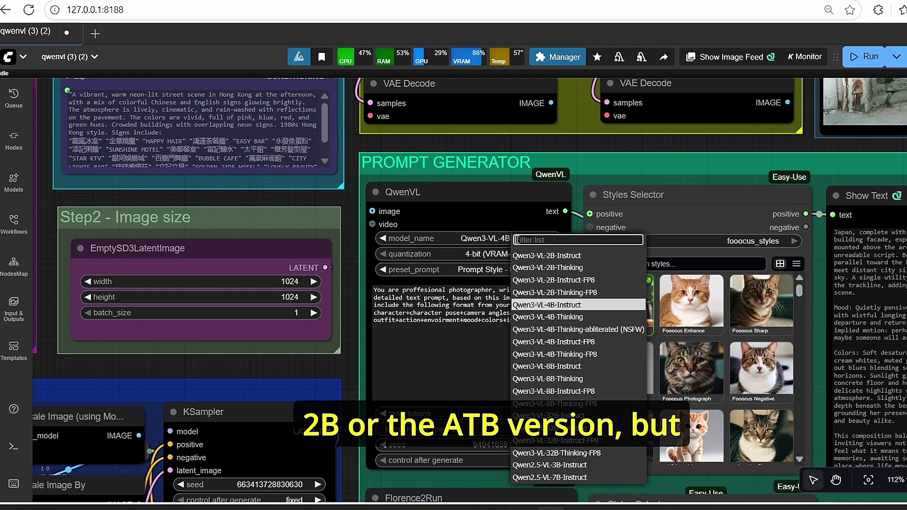
{"action": "left_click", "coordinate": [344, 237]}
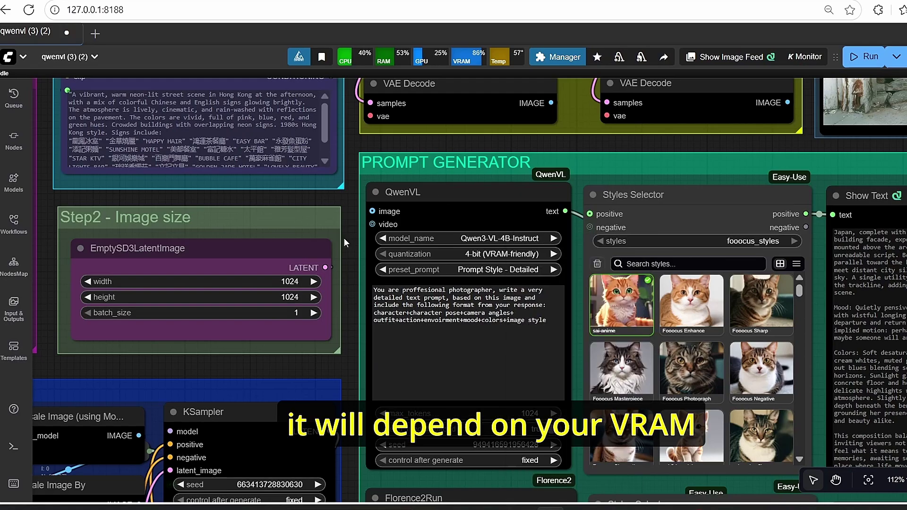
Look over the Step3 prompt encoders, the two FSampler nodes and the input image, ending at the prompt generator group.
{"action": "scroll", "coordinate": [344, 237], "scroll_direction": "down", "scroll_amount": 4}
{"action": "left_click_drag", "start_coordinate": [344, 239], "coordinate": [533, 191]}
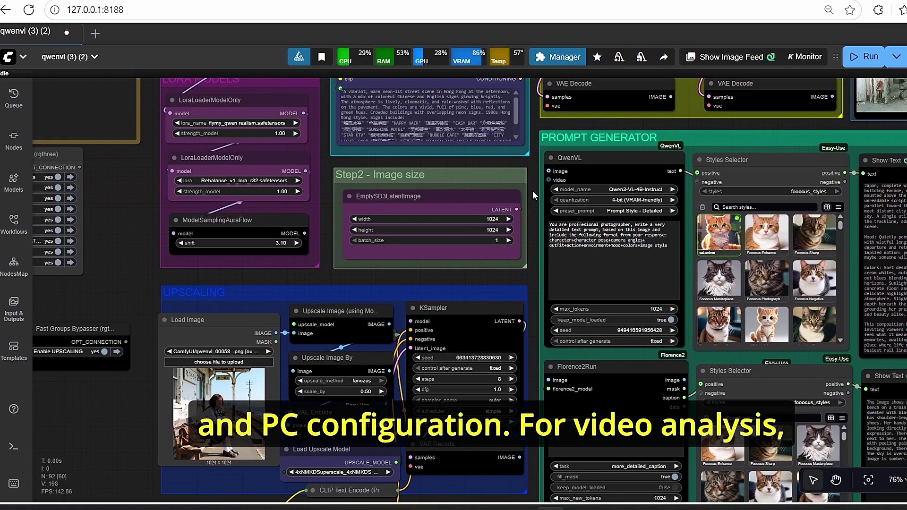
{"action": "scroll", "coordinate": [532, 190], "scroll_direction": "down", "scroll_amount": 3}
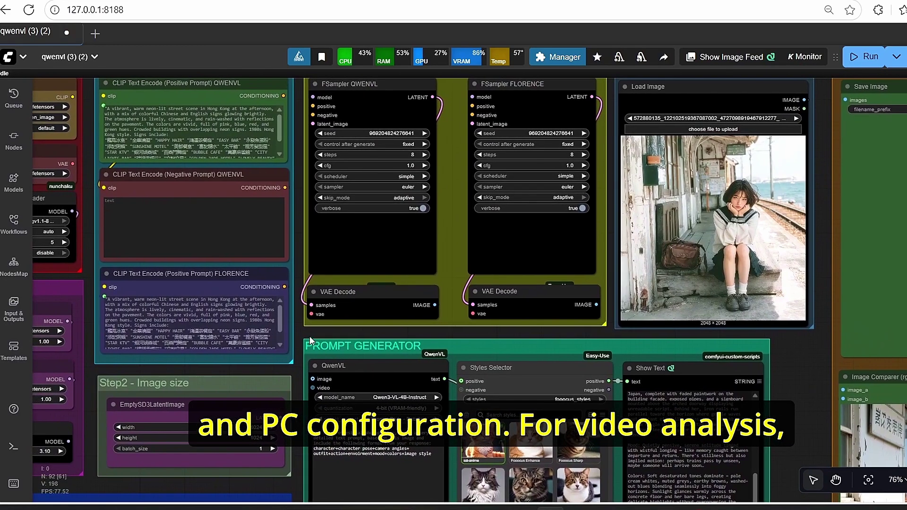
{"action": "scroll", "coordinate": [309, 342], "scroll_direction": "up", "scroll_amount": 5}
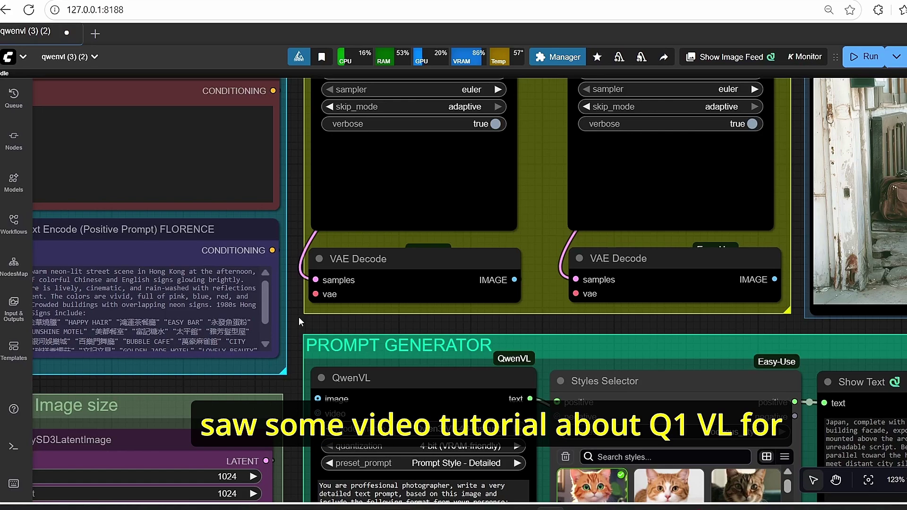
{"action": "scroll", "coordinate": [298, 317], "scroll_direction": "down", "scroll_amount": 3}
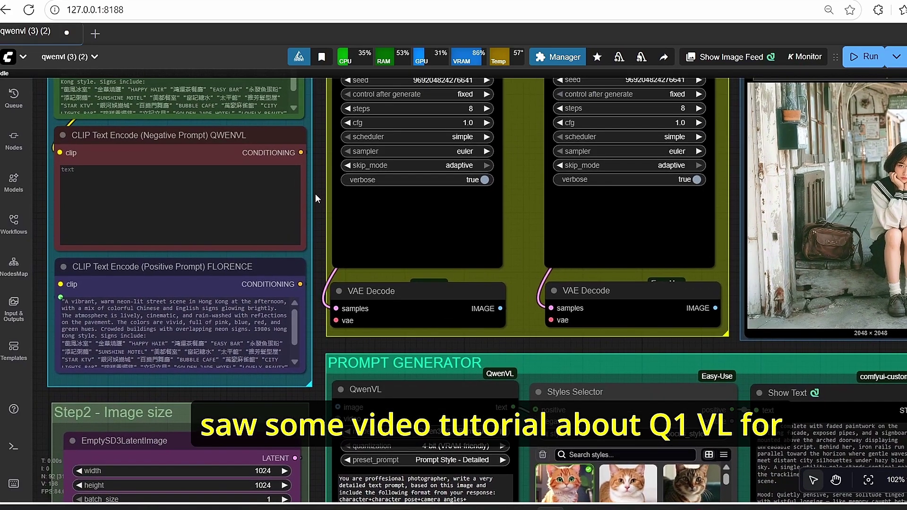
{"action": "left_click_drag", "start_coordinate": [315, 194], "coordinate": [341, 339]}
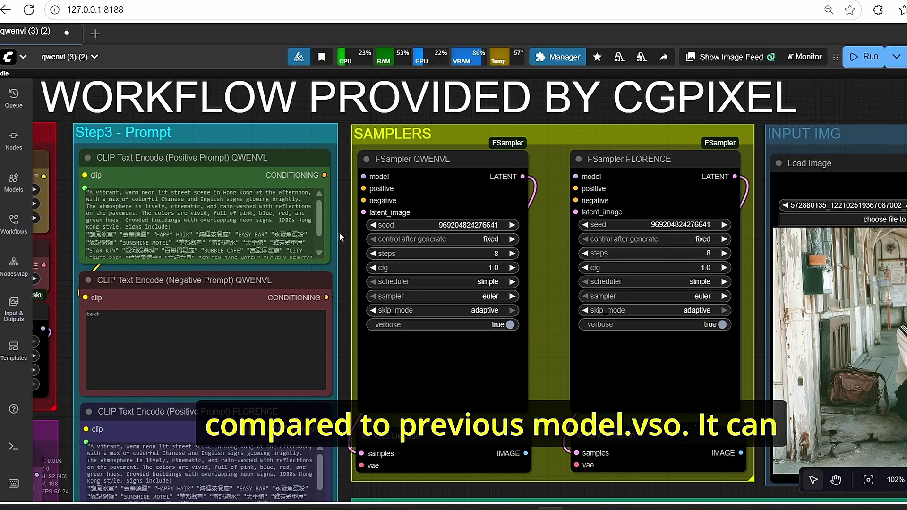
{"action": "scroll", "coordinate": [339, 231], "scroll_direction": "down", "scroll_amount": 4}
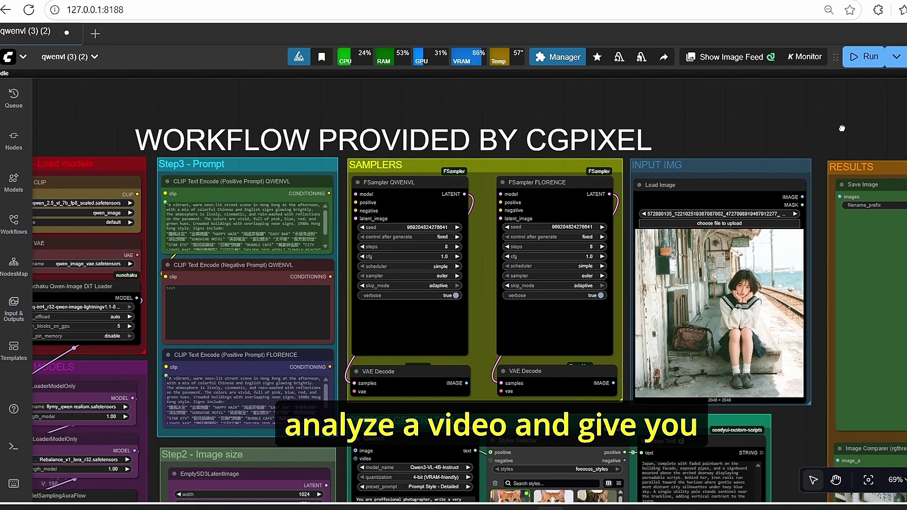
{"action": "left_click_drag", "start_coordinate": [842, 128], "coordinate": [723, 129]}
{"action": "left_click_drag", "start_coordinate": [685, 453], "coordinate": [714, 241]}
{"action": "scroll", "coordinate": [793, 340], "scroll_direction": "down", "scroll_amount": 3}
{"action": "scroll", "coordinate": [709, 273], "scroll_direction": "up", "scroll_amount": 4}
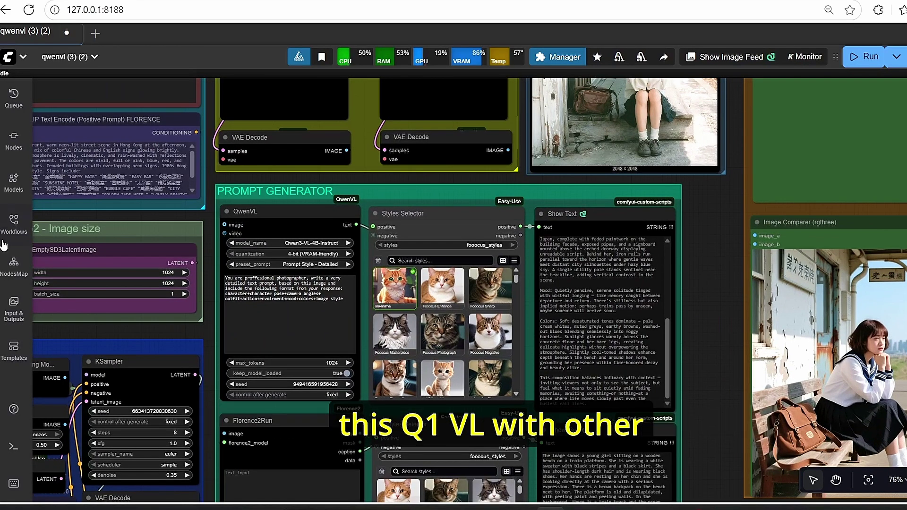
{"action": "left_click_drag", "start_coordinate": [211, 246], "coordinate": [351, 217]}
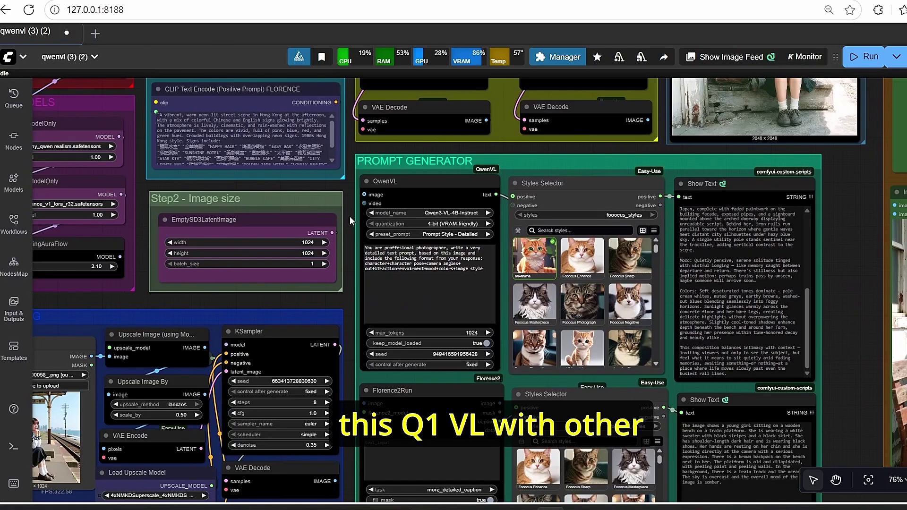
{"action": "scroll", "coordinate": [349, 216], "scroll_direction": "down", "scroll_amount": 2}
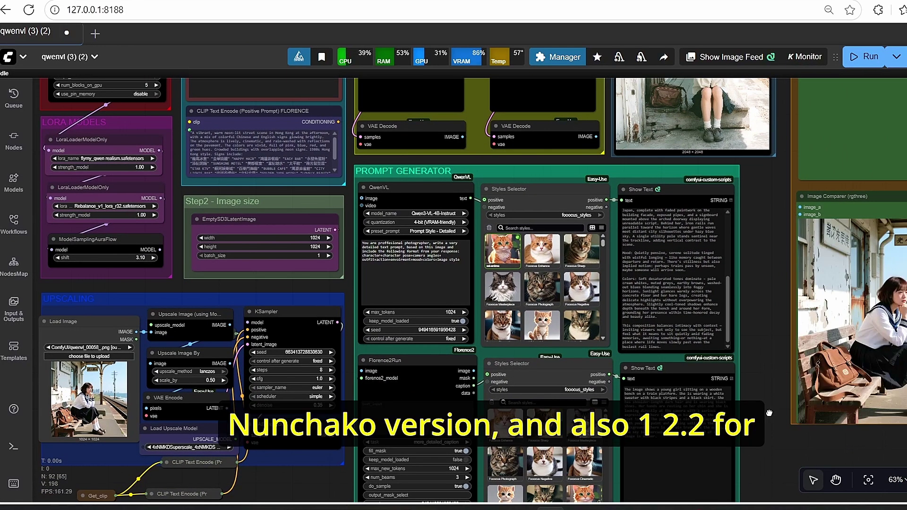
{"action": "left_click_drag", "start_coordinate": [769, 413], "coordinate": [740, 369]}
{"action": "left_click_drag", "start_coordinate": [741, 262], "coordinate": [725, 309]}
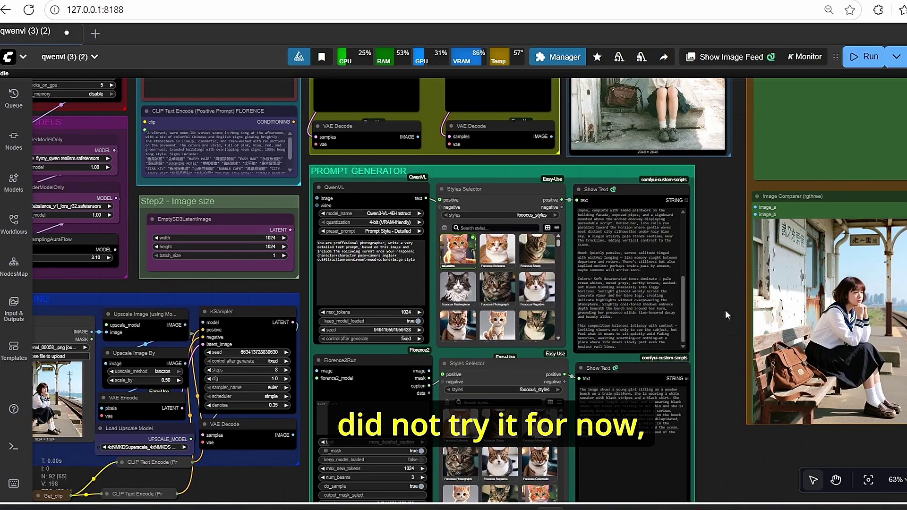
{"action": "scroll", "coordinate": [275, 213], "scroll_direction": "up", "scroll_amount": 4}
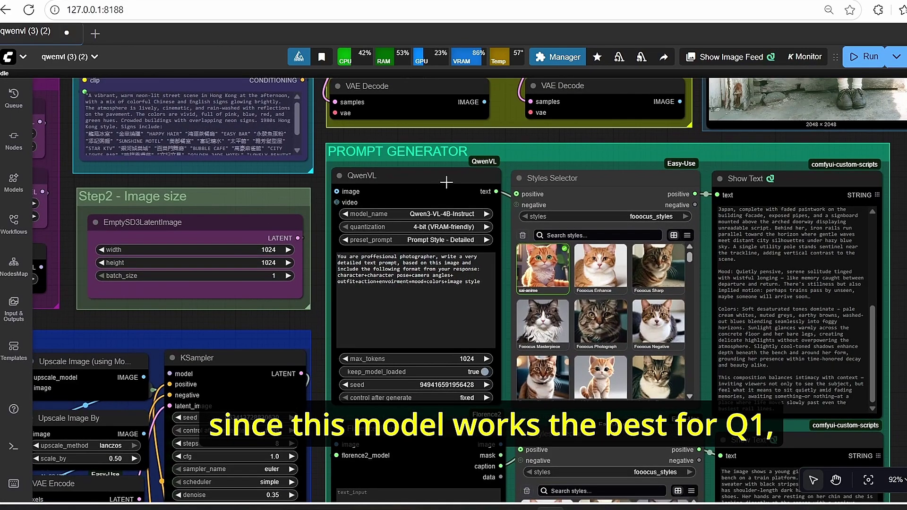
{"action": "left_click", "coordinate": [435, 188]}
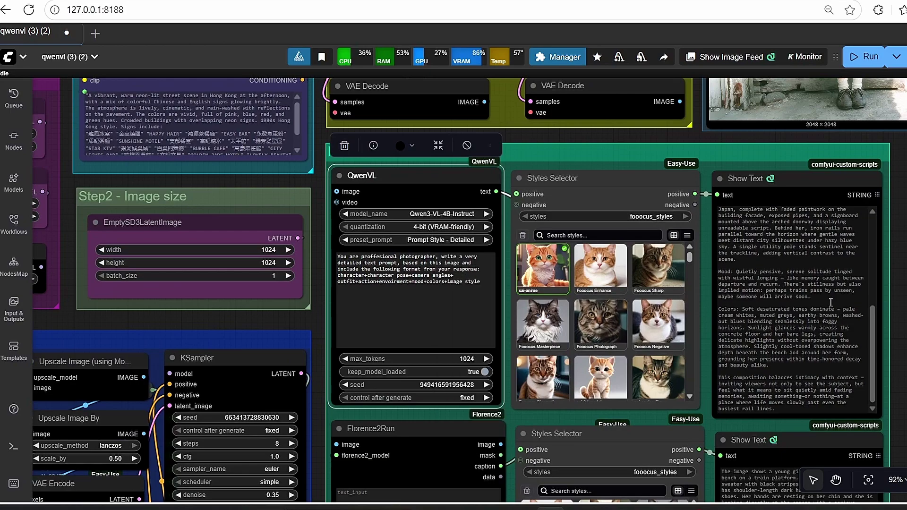
{"action": "scroll", "coordinate": [903, 306], "scroll_direction": "down", "scroll_amount": 3}
{"action": "left_click_drag", "start_coordinate": [905, 297], "coordinate": [805, 305]}
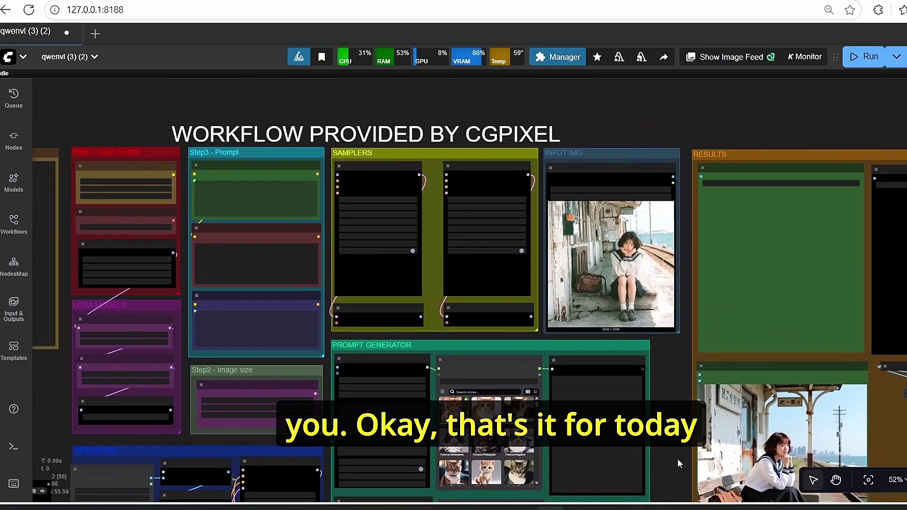
{"action": "scroll", "coordinate": [679, 364], "scroll_direction": "up", "scroll_amount": 5}
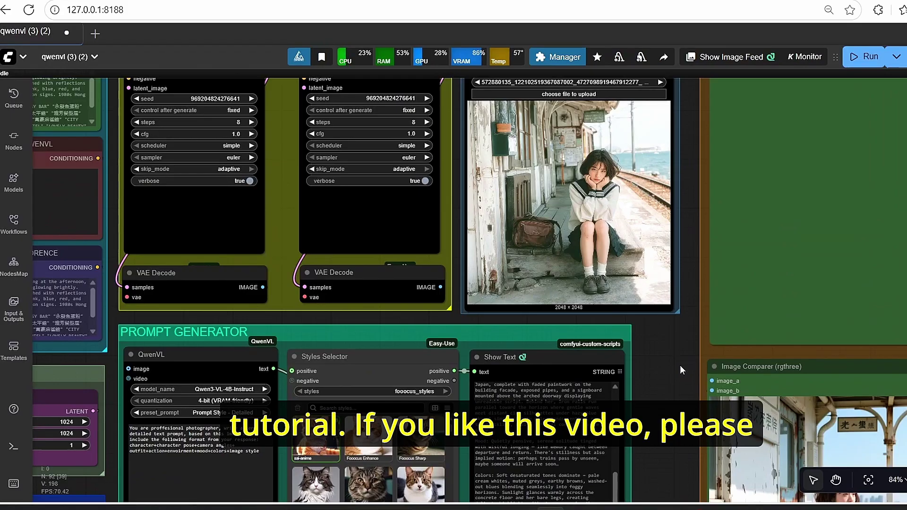